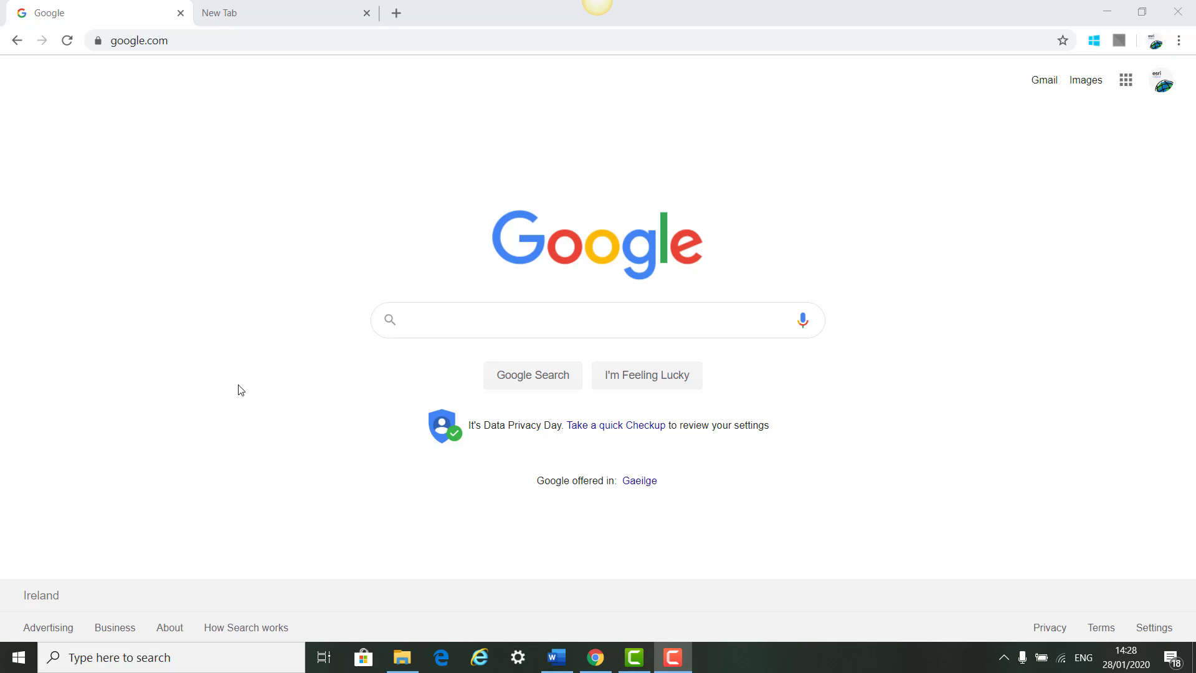
Step: Search Google for 'storymaps for arcgis' and open the ArcGIS StoryMaps site
{"action": "left_click", "coordinate": [643, 326]}
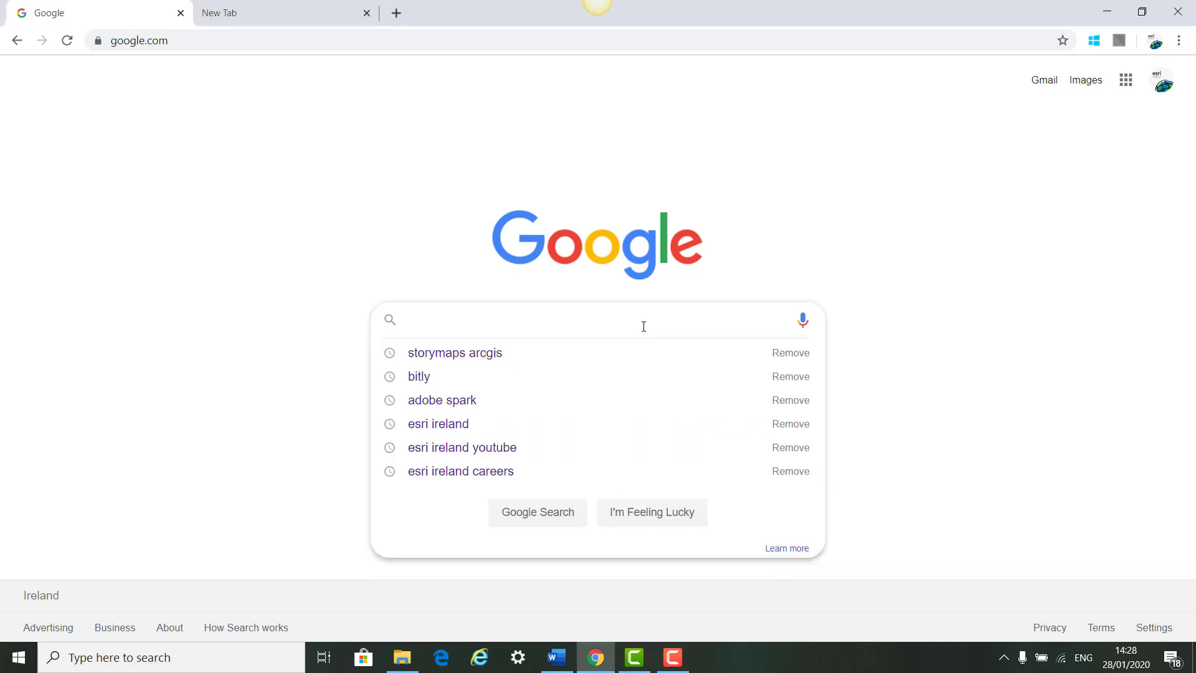
{"action": "type", "text": "storymap"}
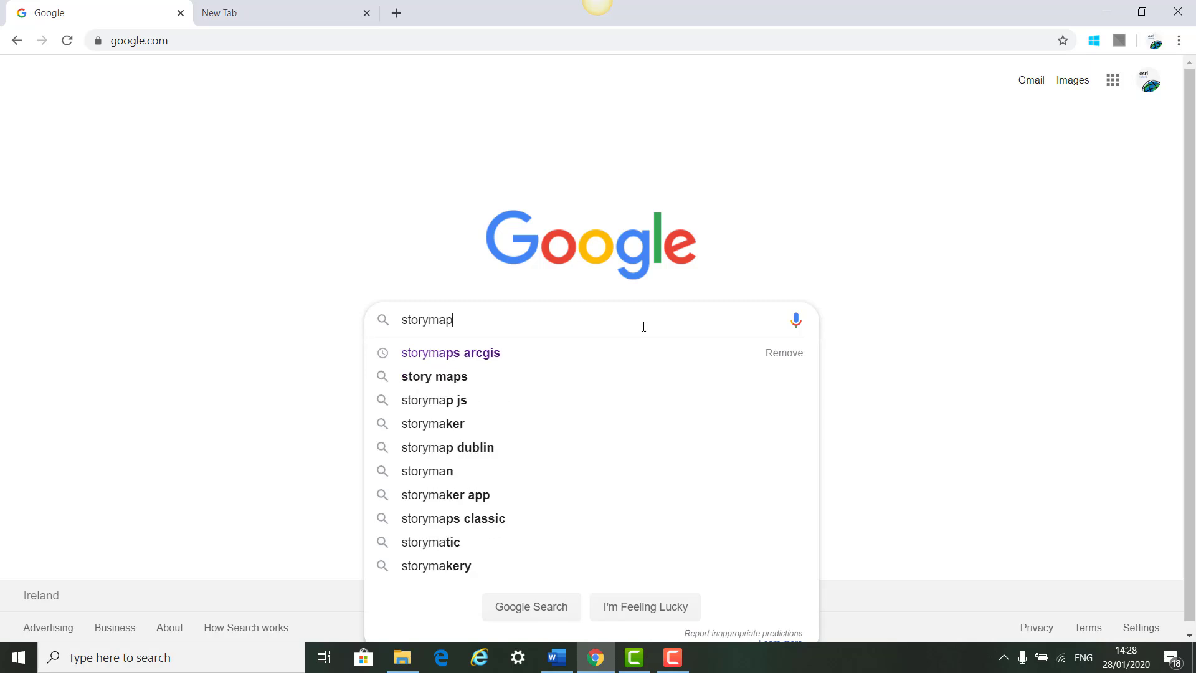
{"action": "type", "text": "s for arcgis"}
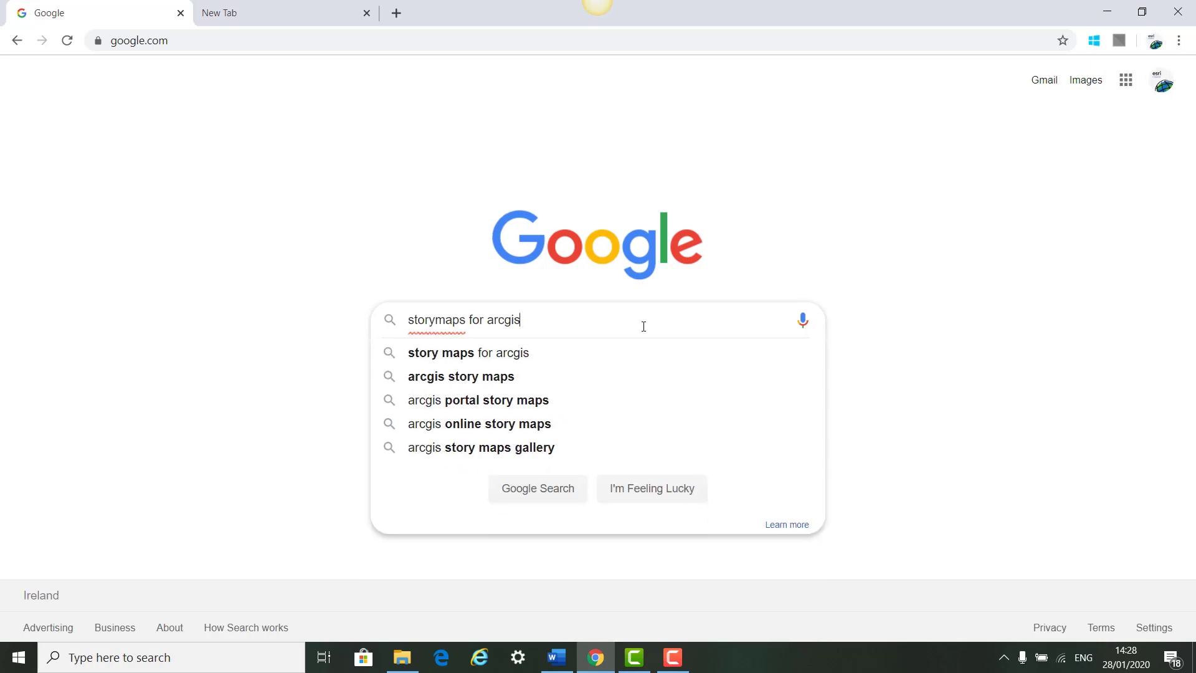
{"action": "key", "text": "Return"}
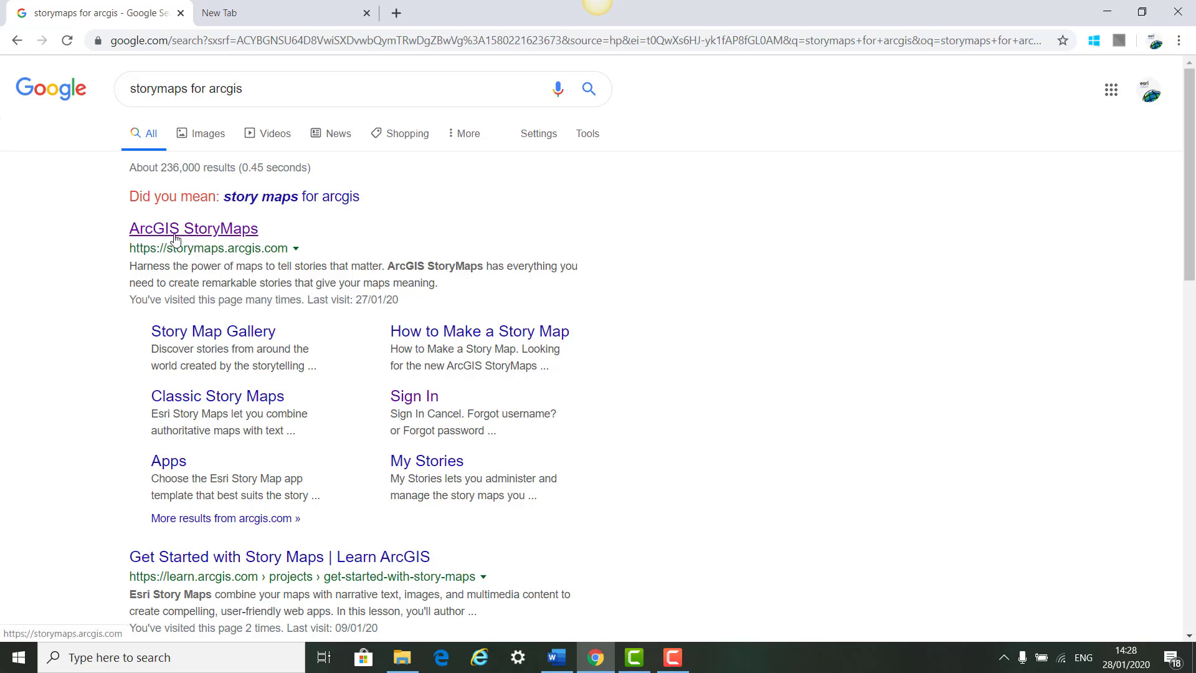
{"action": "left_click", "coordinate": [224, 240]}
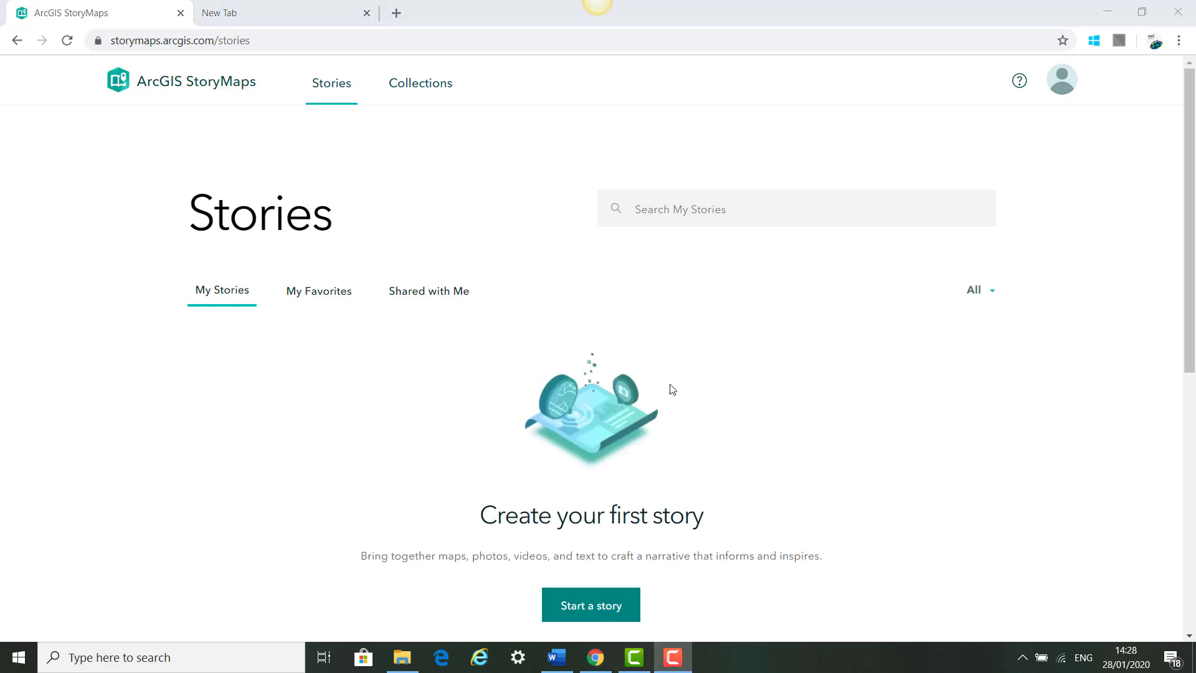
Step: Create a new story and paste in the title 'A Story Map about Global Earthquakes' and the subtitle 'Teach with ArcGIS for Schools'
{"action": "left_click", "coordinate": [586, 603]}
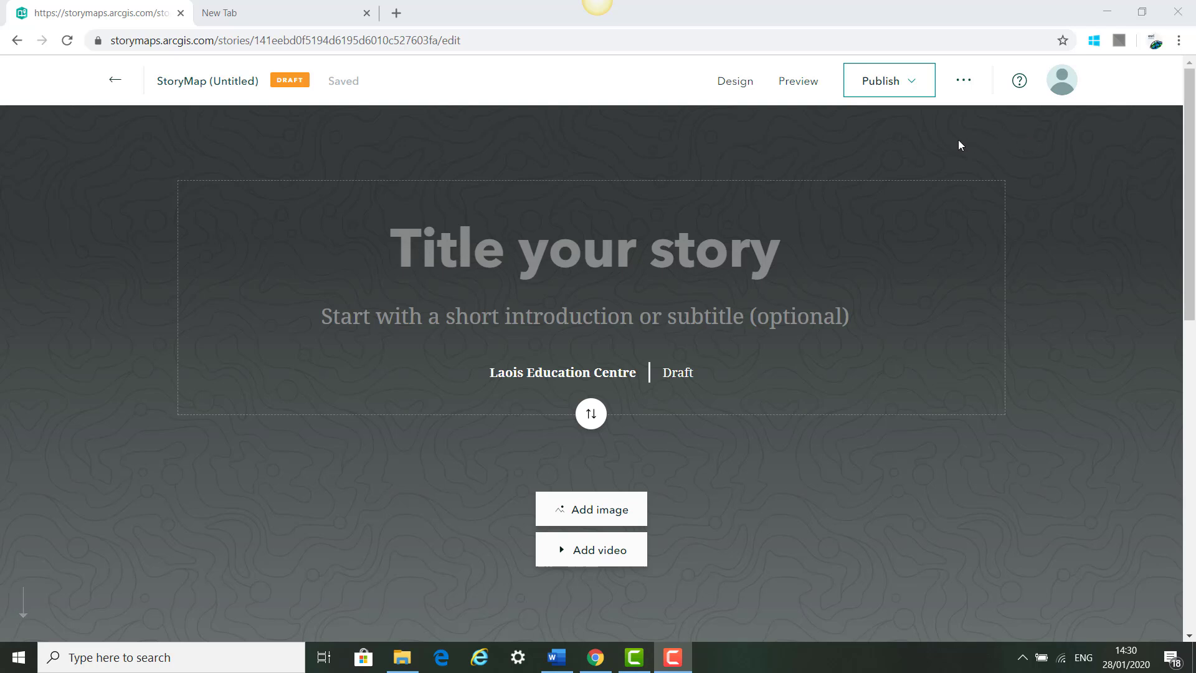
{"action": "left_click", "coordinate": [508, 258]}
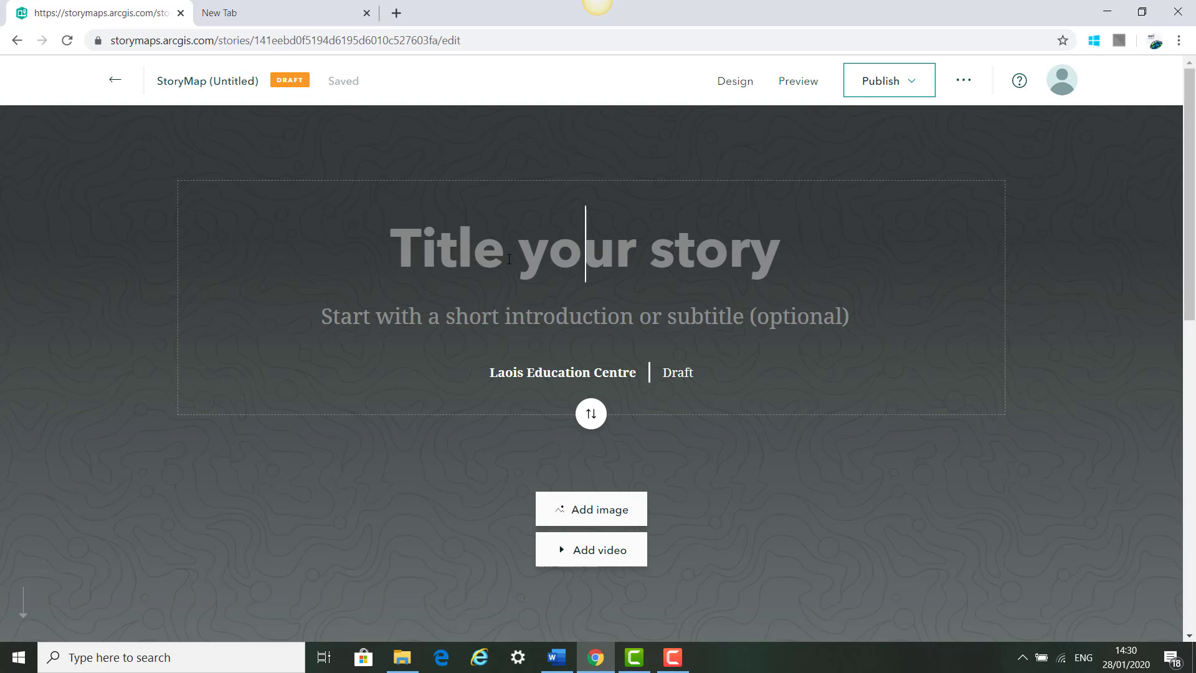
{"action": "type", "text": "A Story Map about Global Earthquakes"}
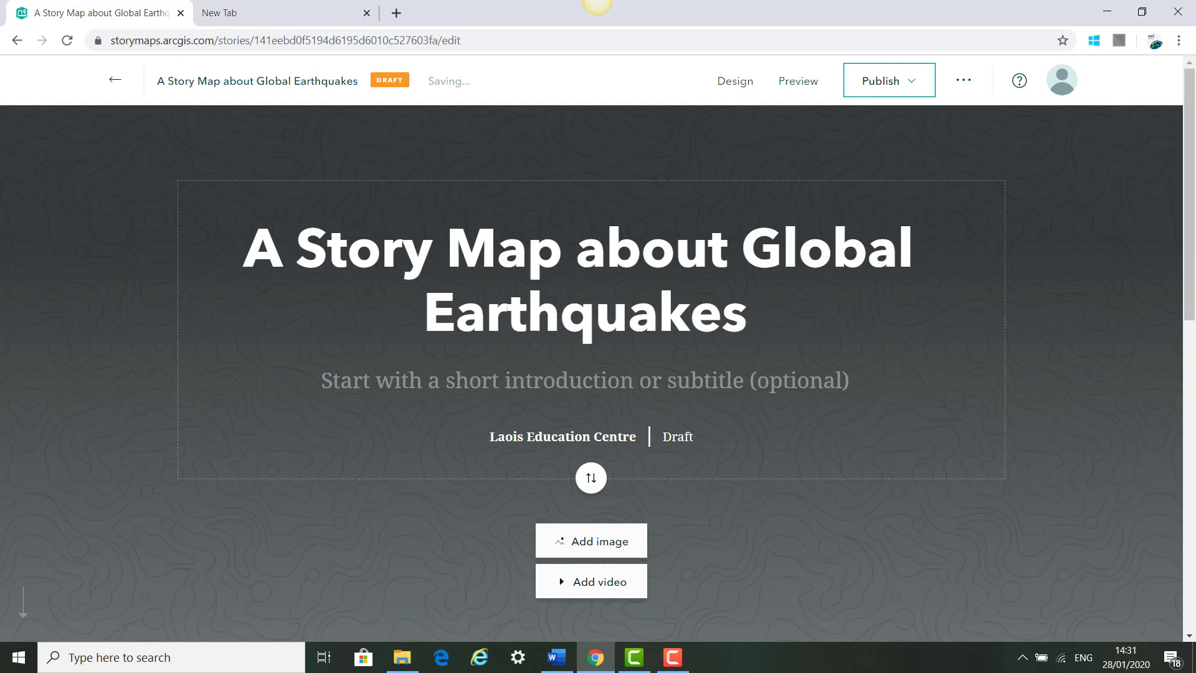
{"action": "key", "text": "F10"}
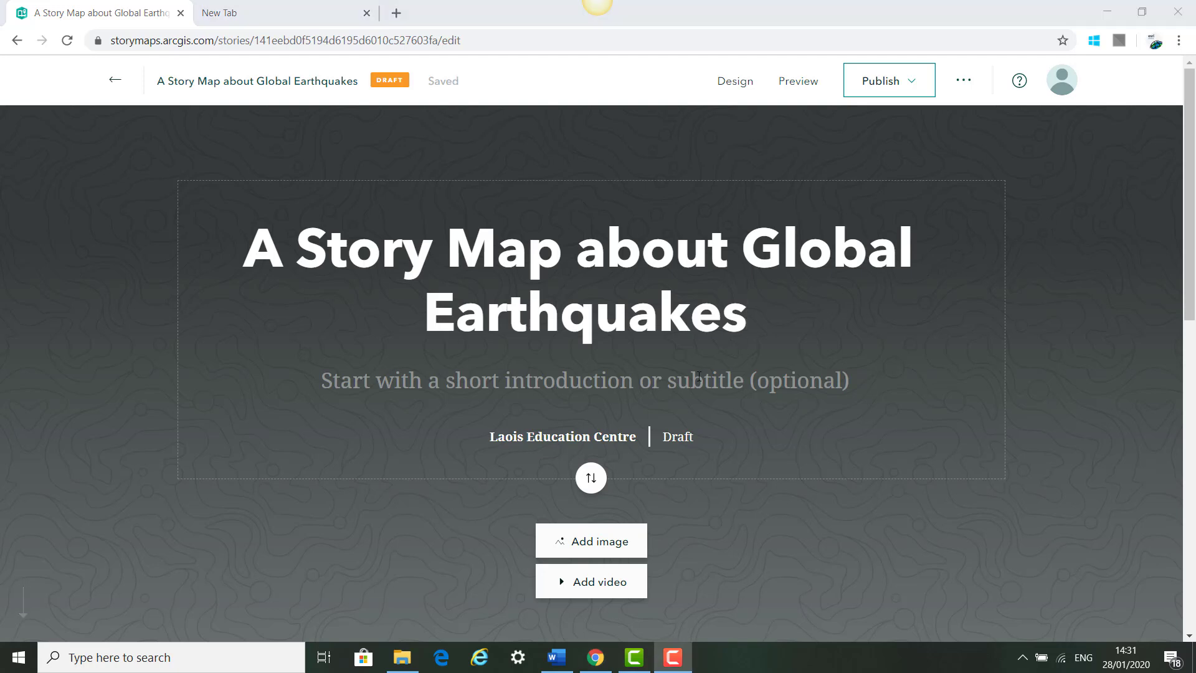
{"action": "left_click", "coordinate": [698, 378]}
{"action": "type", "text": "Teach with ArcGIS for Schools"}
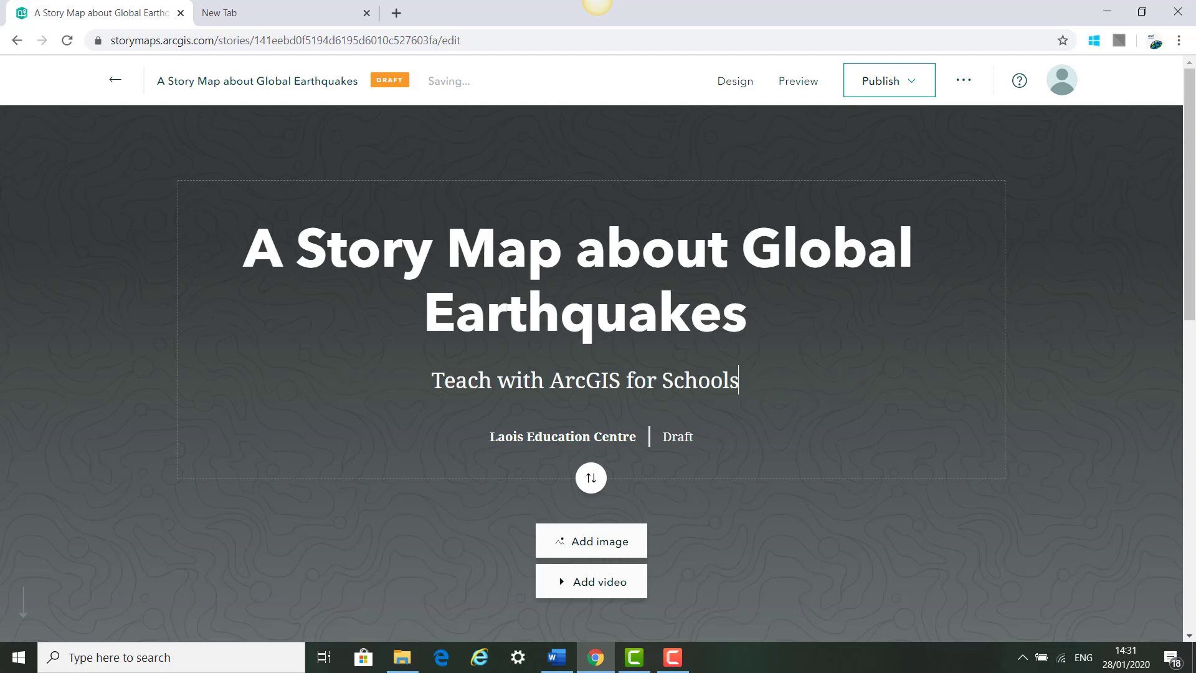
{"action": "key", "text": "F9"}
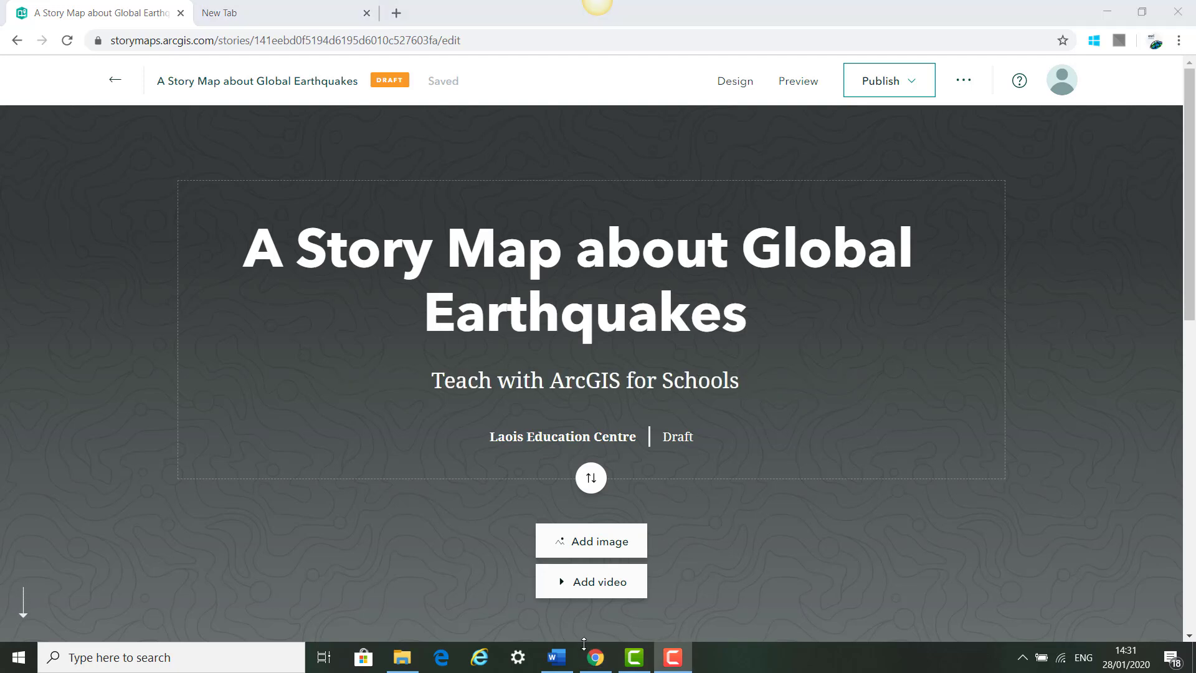
{"action": "left_click", "coordinate": [558, 657]}
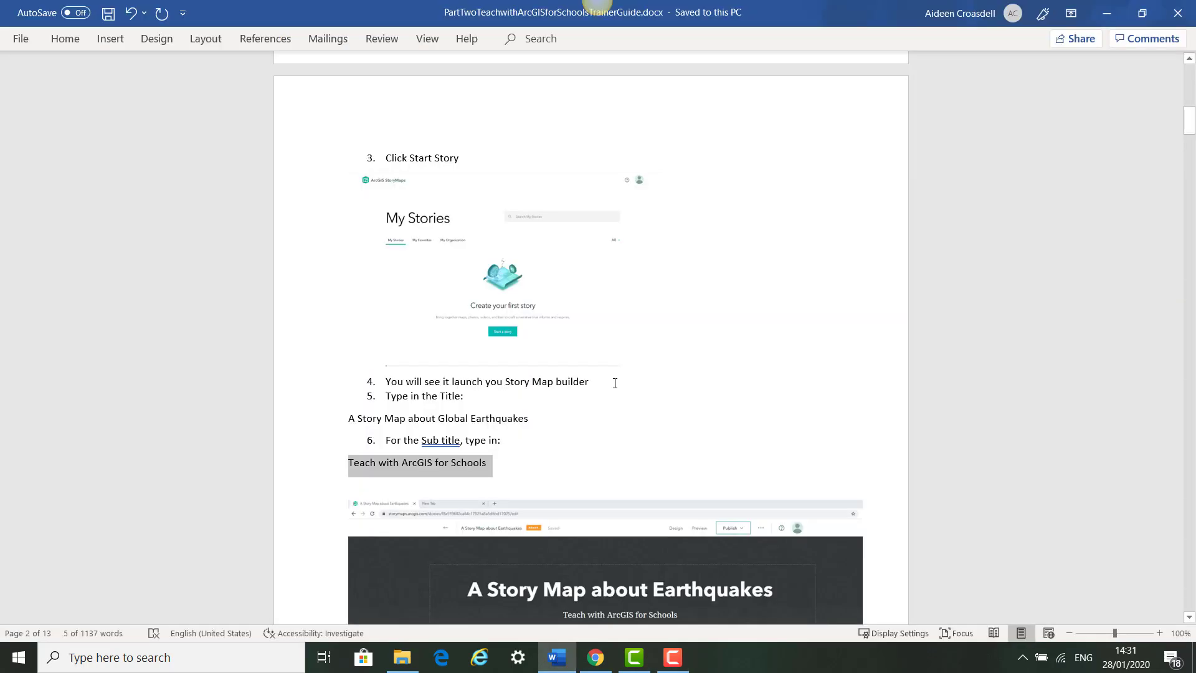
{"action": "scroll", "coordinate": [615, 383], "scroll_direction": "down", "scroll_amount": 5}
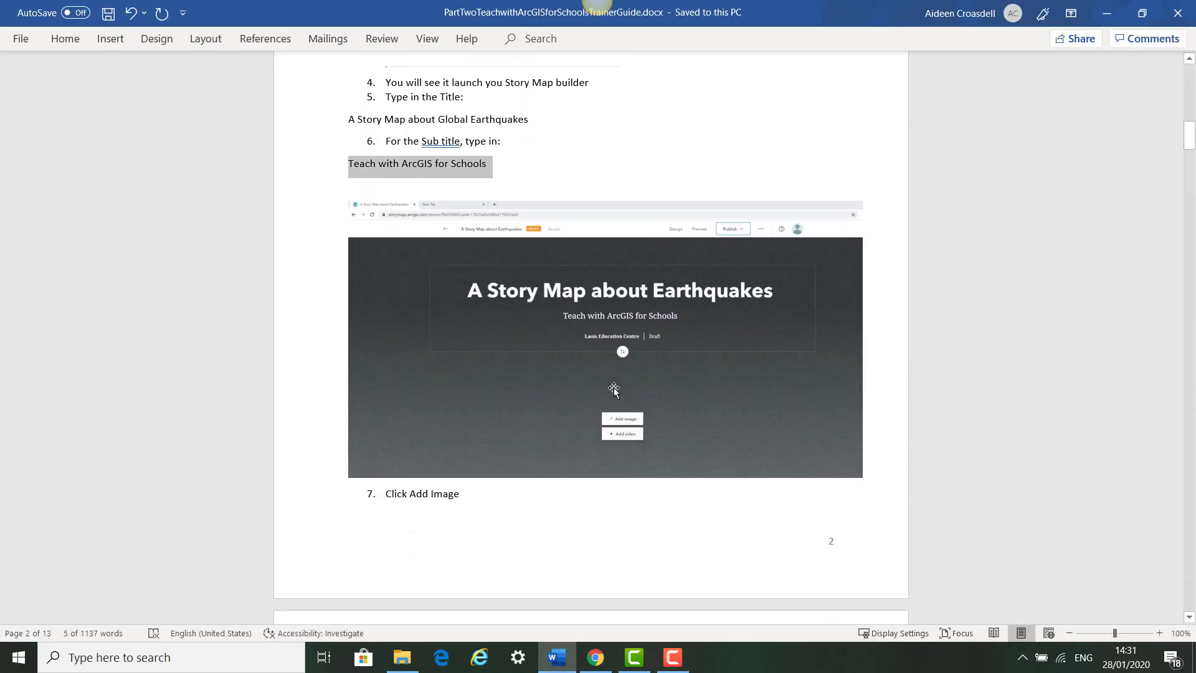
{"action": "scroll", "coordinate": [614, 388], "scroll_direction": "up", "scroll_amount": 2}
{"action": "scroll", "coordinate": [614, 387], "scroll_direction": "down", "scroll_amount": 10}
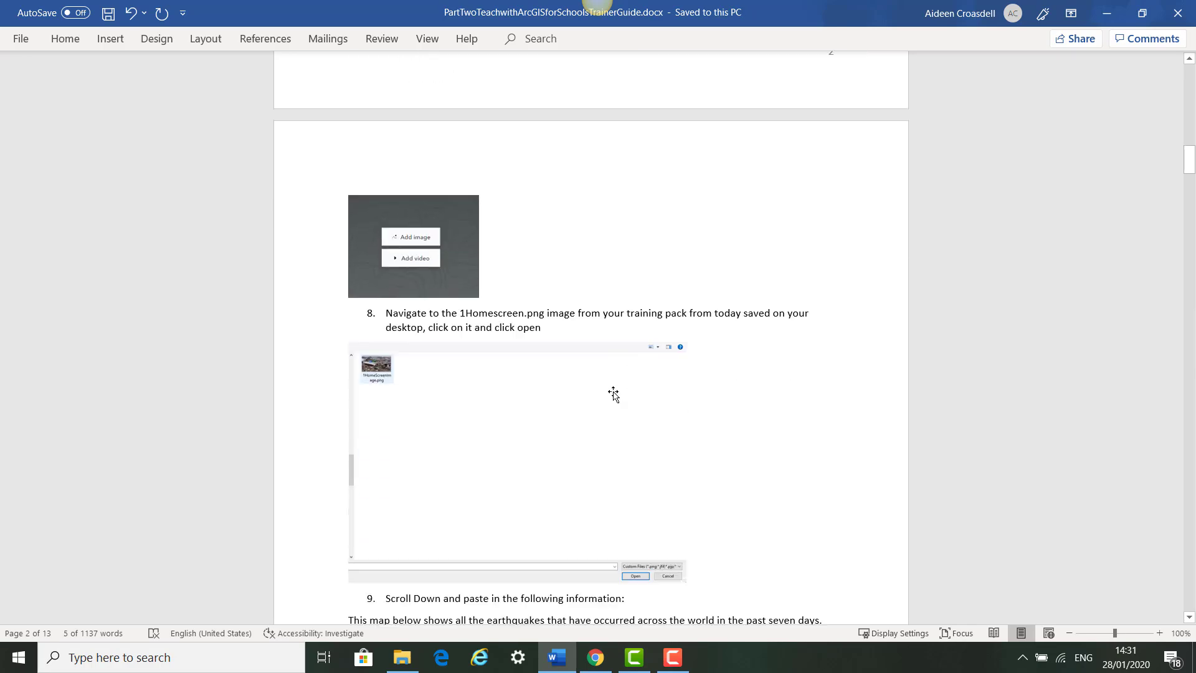
{"action": "scroll", "coordinate": [613, 394], "scroll_direction": "down", "scroll_amount": 10}
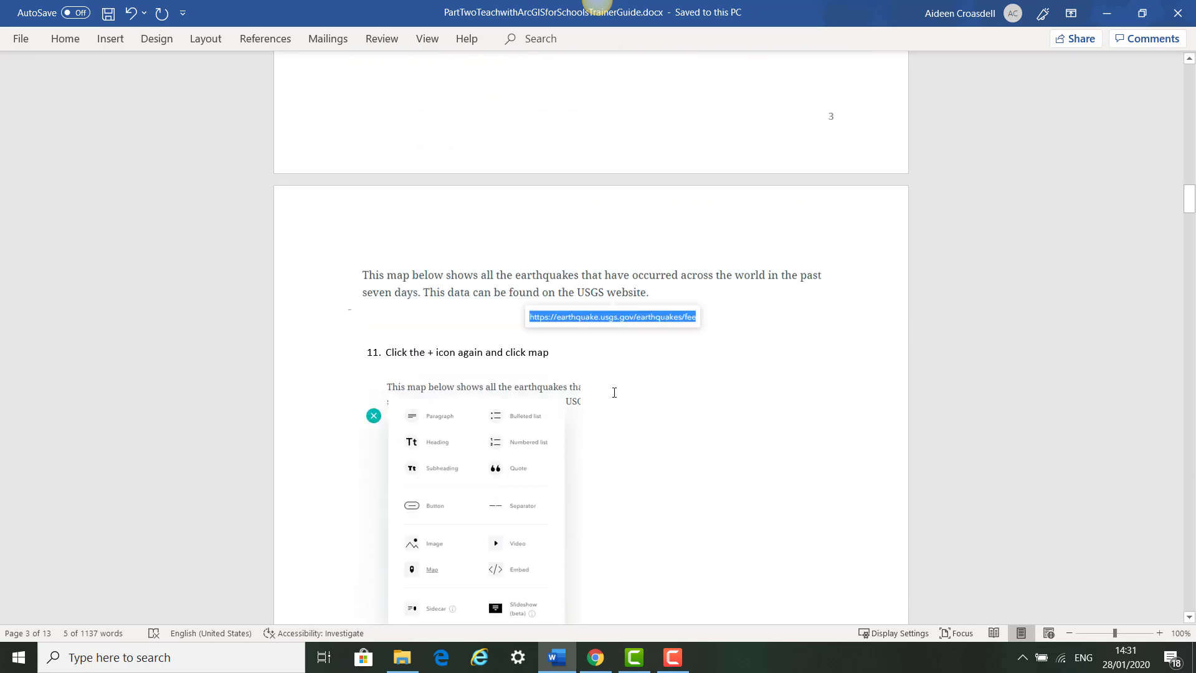
{"action": "scroll", "coordinate": [614, 392], "scroll_direction": "up", "scroll_amount": 10}
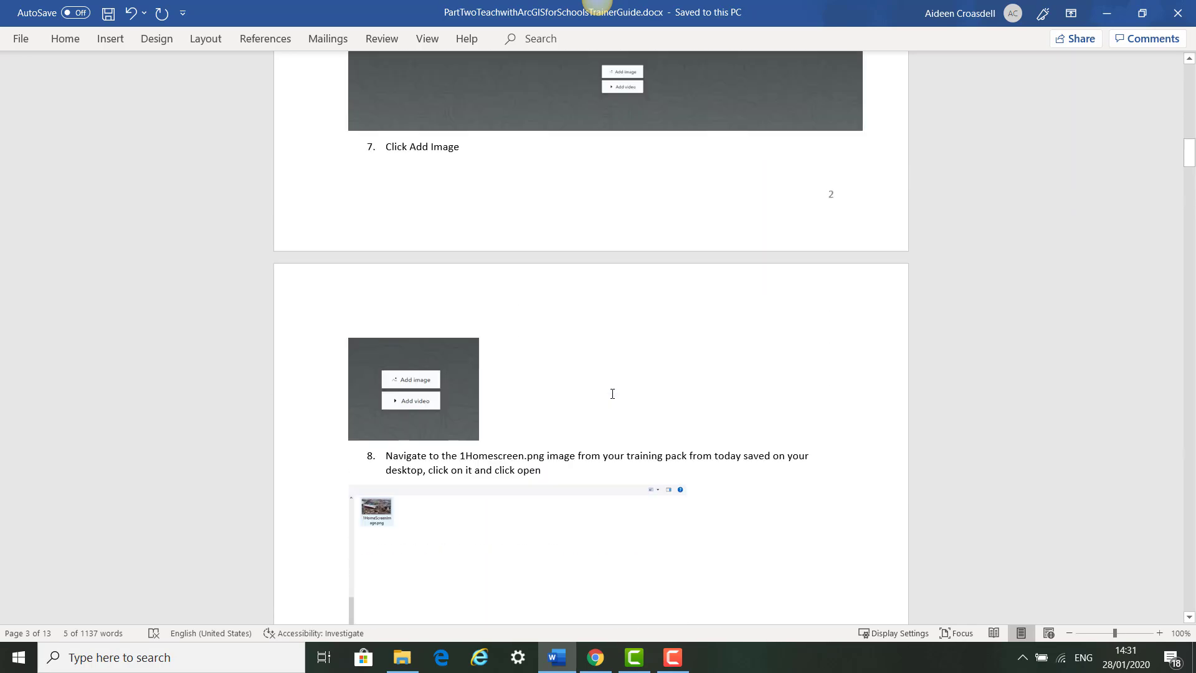
{"action": "scroll", "coordinate": [613, 394], "scroll_direction": "up", "scroll_amount": 3}
{"action": "scroll", "coordinate": [612, 394], "scroll_direction": "down", "scroll_amount": 4}
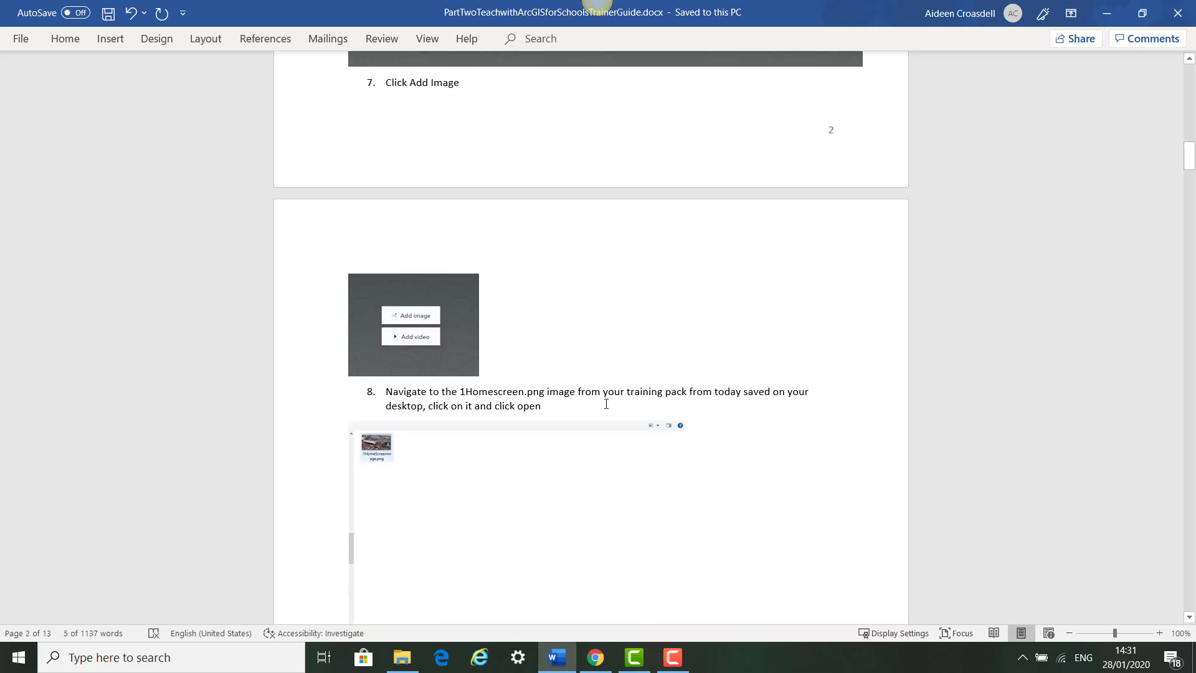
{"action": "left_click", "coordinate": [596, 657]}
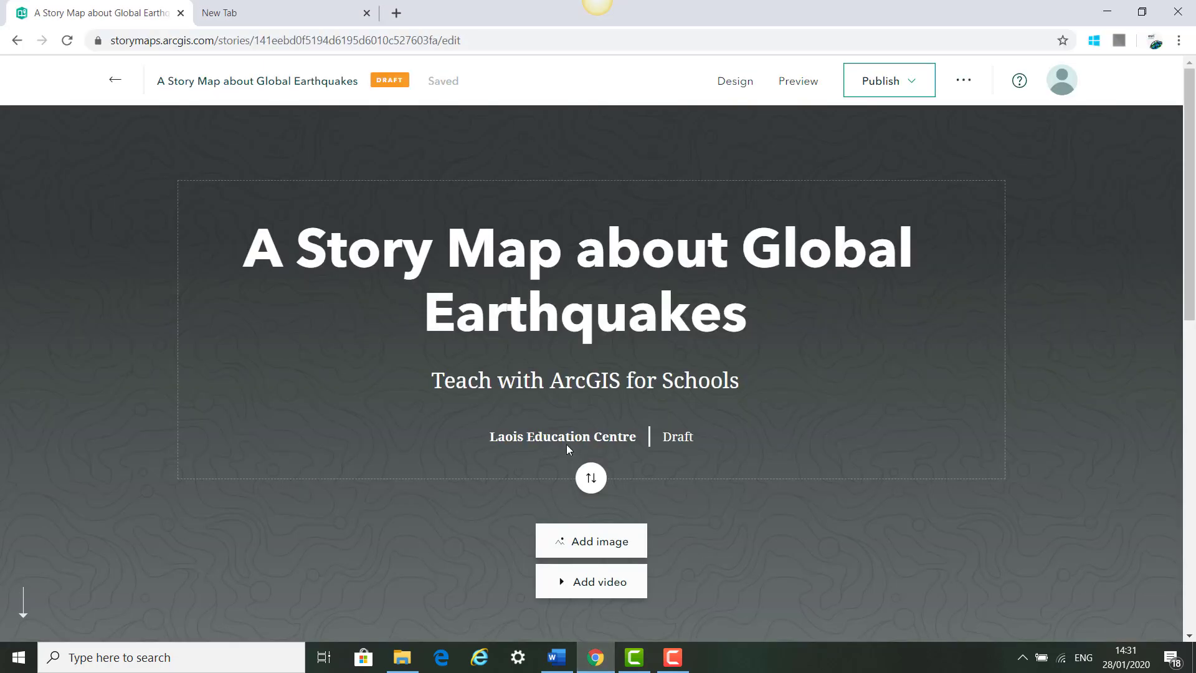
Step: Use 1HomeScreenImage.png, the tsunami wreckage photo, as the cover background
{"action": "left_click", "coordinate": [613, 542]}
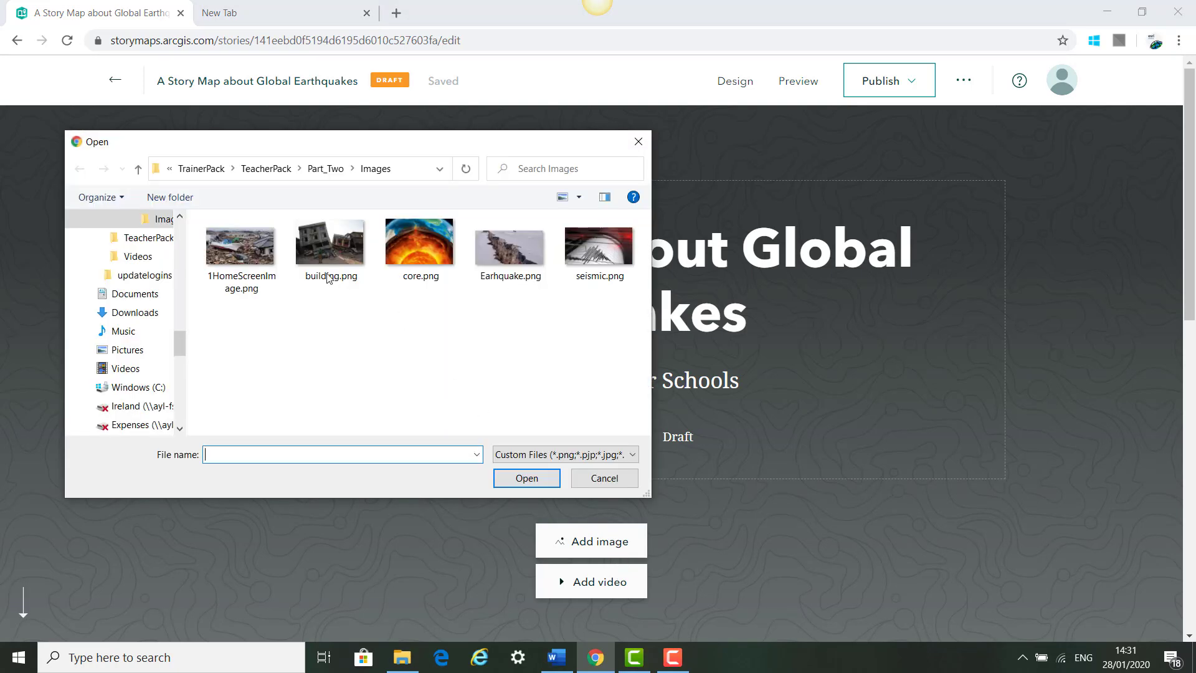
{"action": "left_click", "coordinate": [248, 260]}
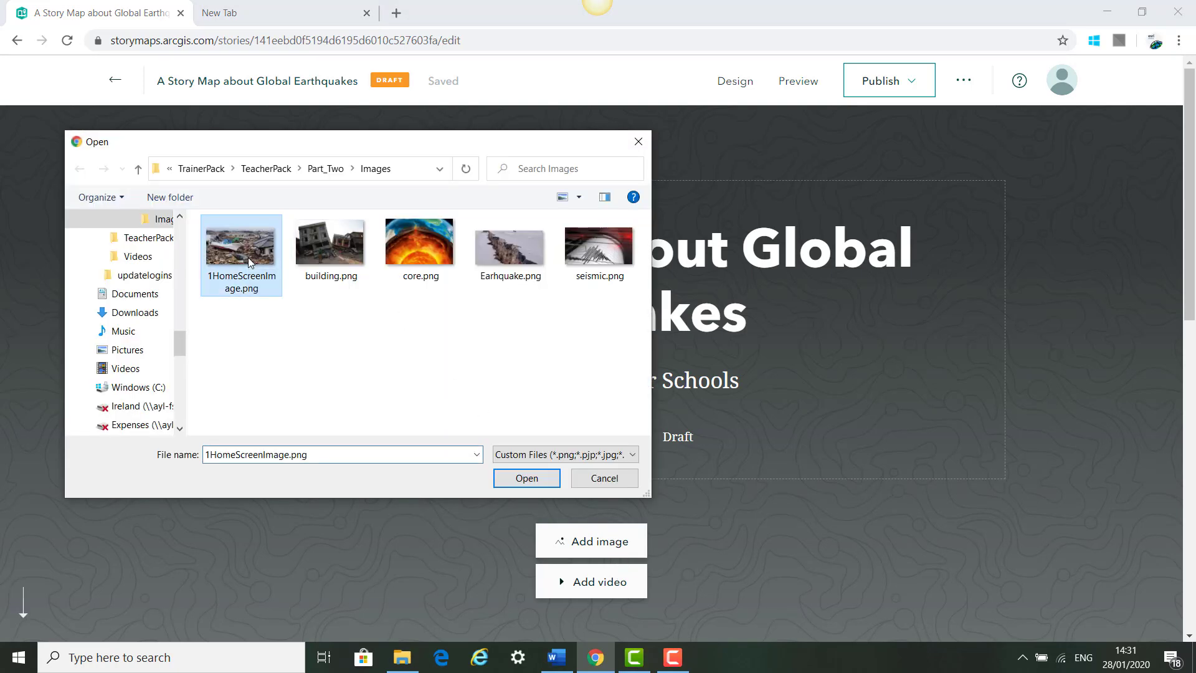
{"action": "left_click", "coordinate": [527, 479]}
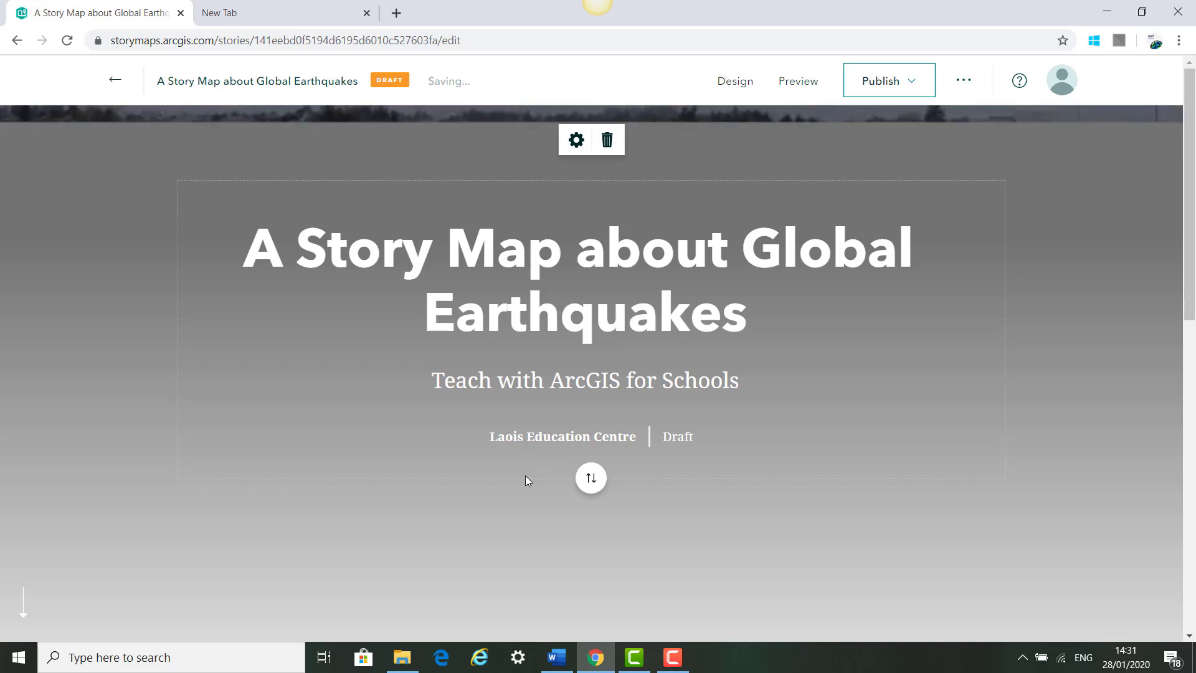
{"action": "key", "text": "F10"}
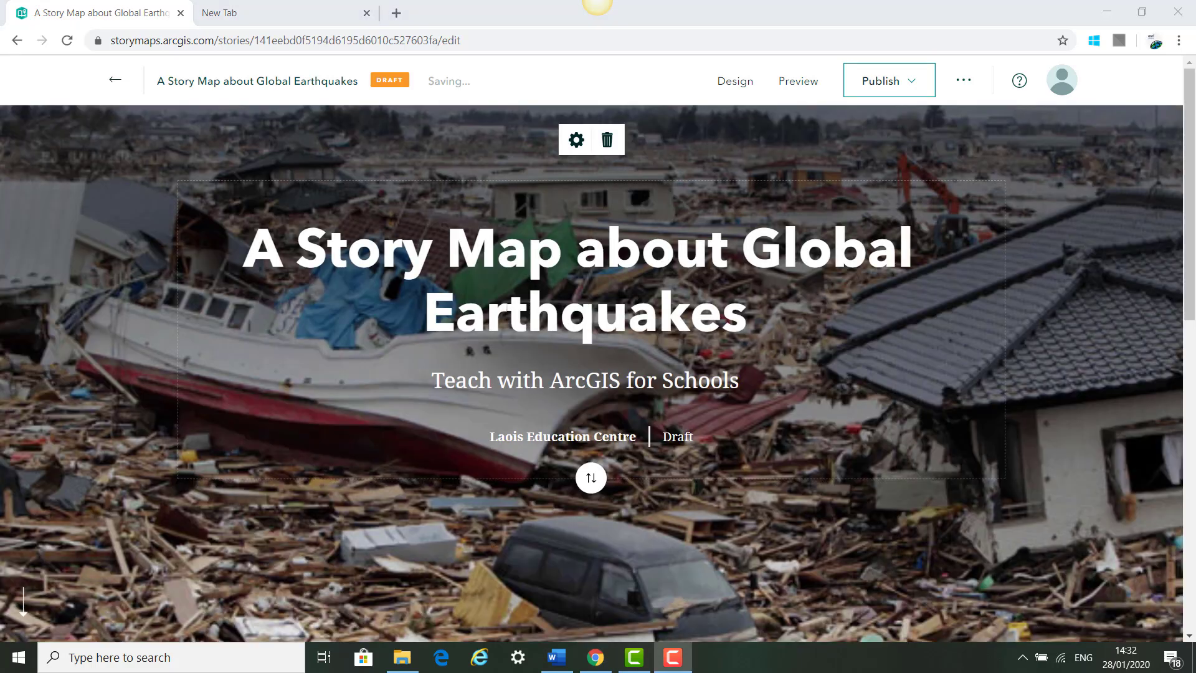
Step: Add an opening paragraph on the past seven days' worldwide earthquakes and the USGS website
{"action": "scroll", "coordinate": [703, 398], "scroll_direction": "down", "scroll_amount": 6}
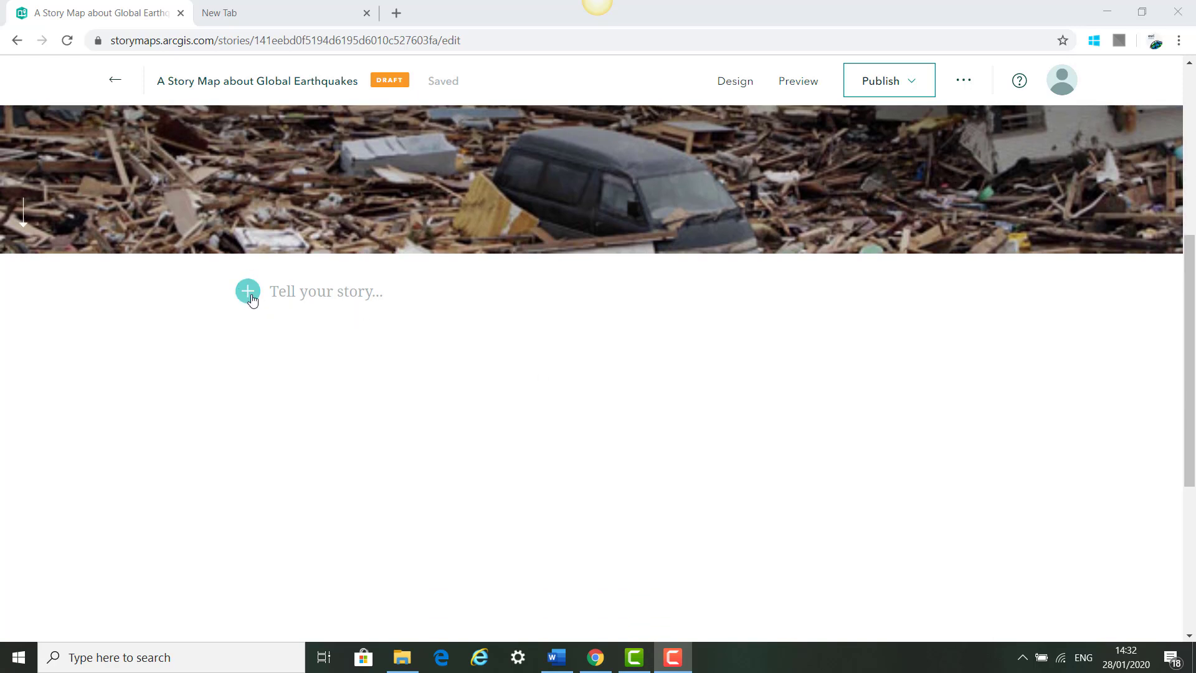
{"action": "left_click", "coordinate": [248, 292]}
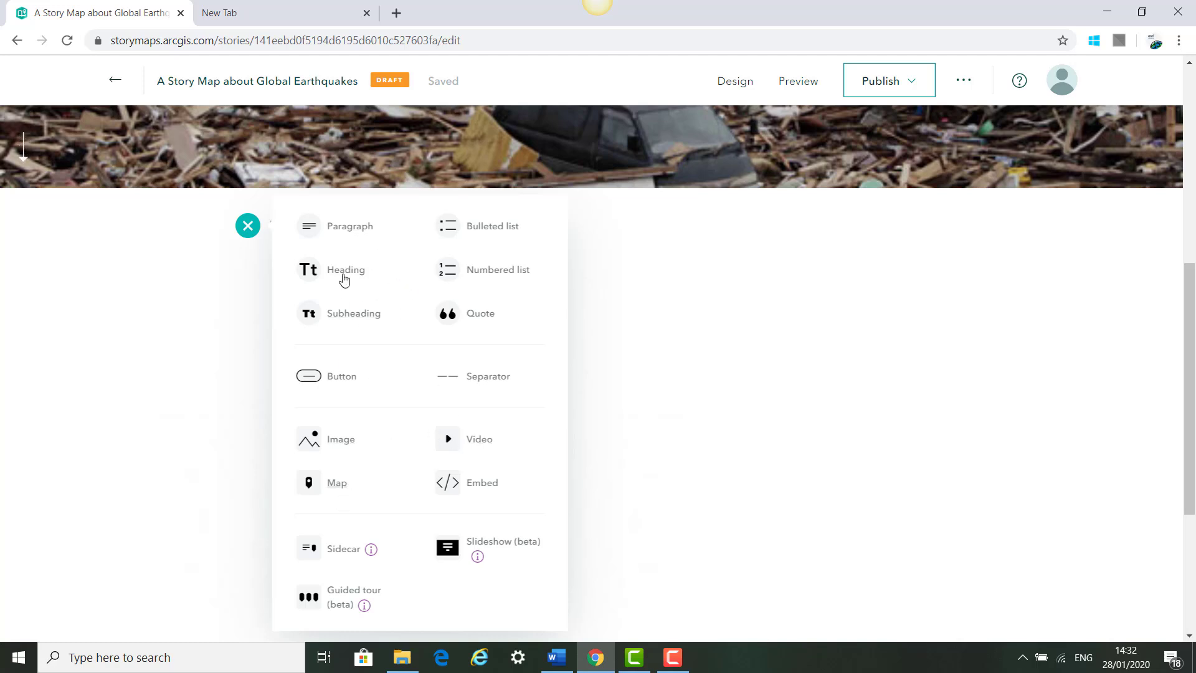
{"action": "left_click", "coordinate": [343, 227]}
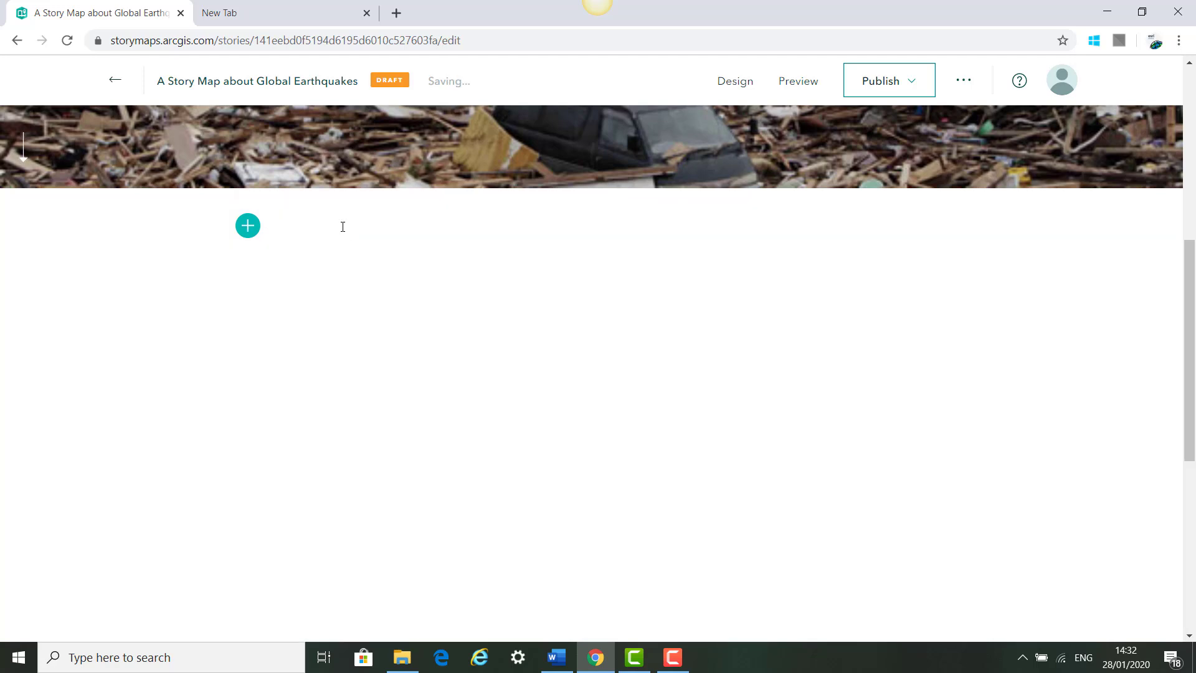
{"action": "type", "text": "This map below shows all the earthquakes that have occurred across the world in the past seven days. This data can be found on the USGS website."}
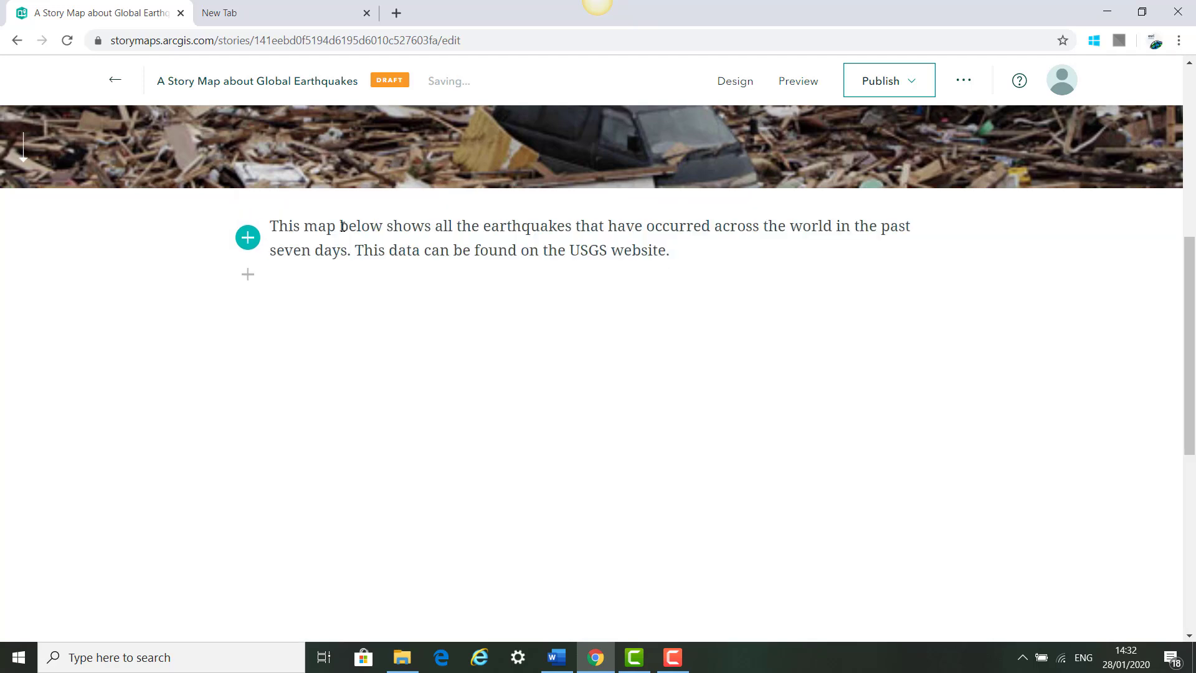
{"action": "left_click", "coordinate": [556, 657]}
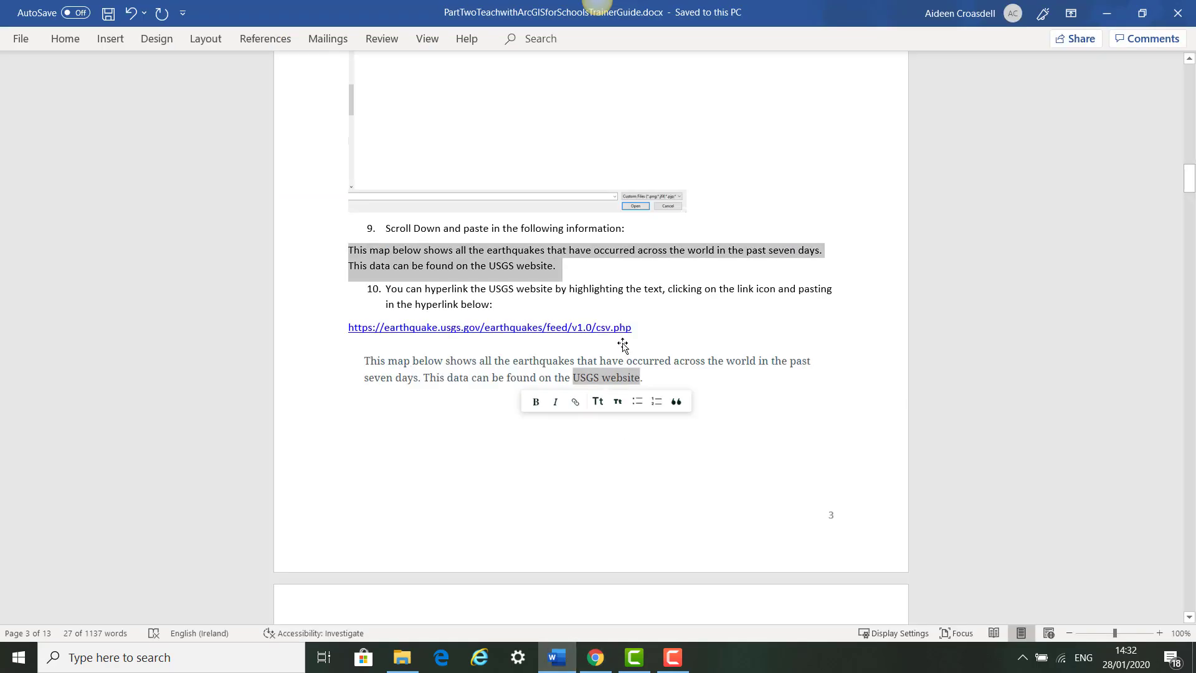
Step: Copy the USGS earthquake feed URL from the Word guide
{"action": "left_click_drag", "start_coordinate": [634, 331], "coordinate": [345, 328]}
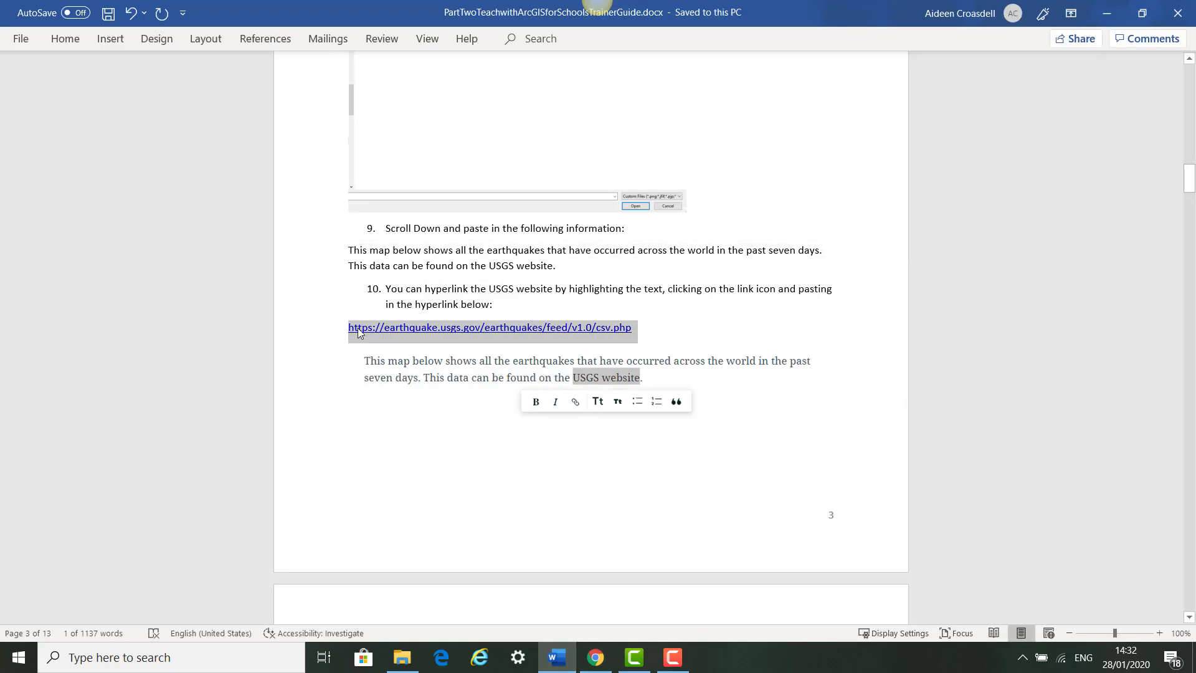
{"action": "left_click", "coordinate": [594, 658]}
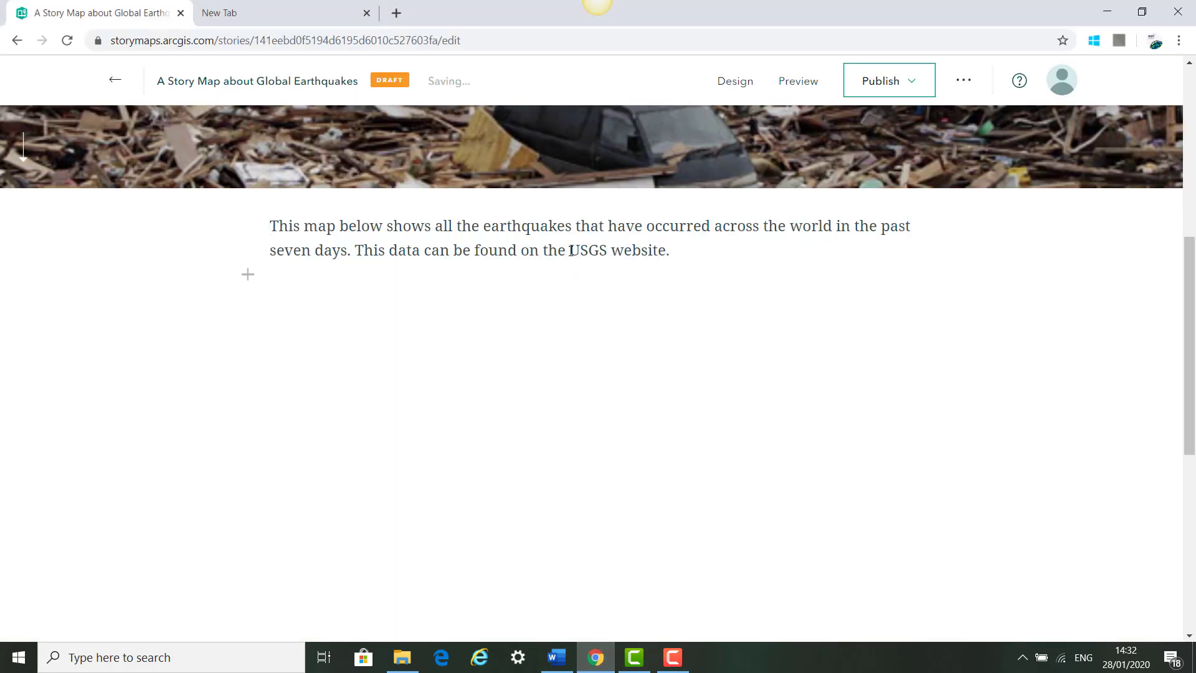
{"action": "left_click_drag", "start_coordinate": [572, 251], "coordinate": [650, 251]}
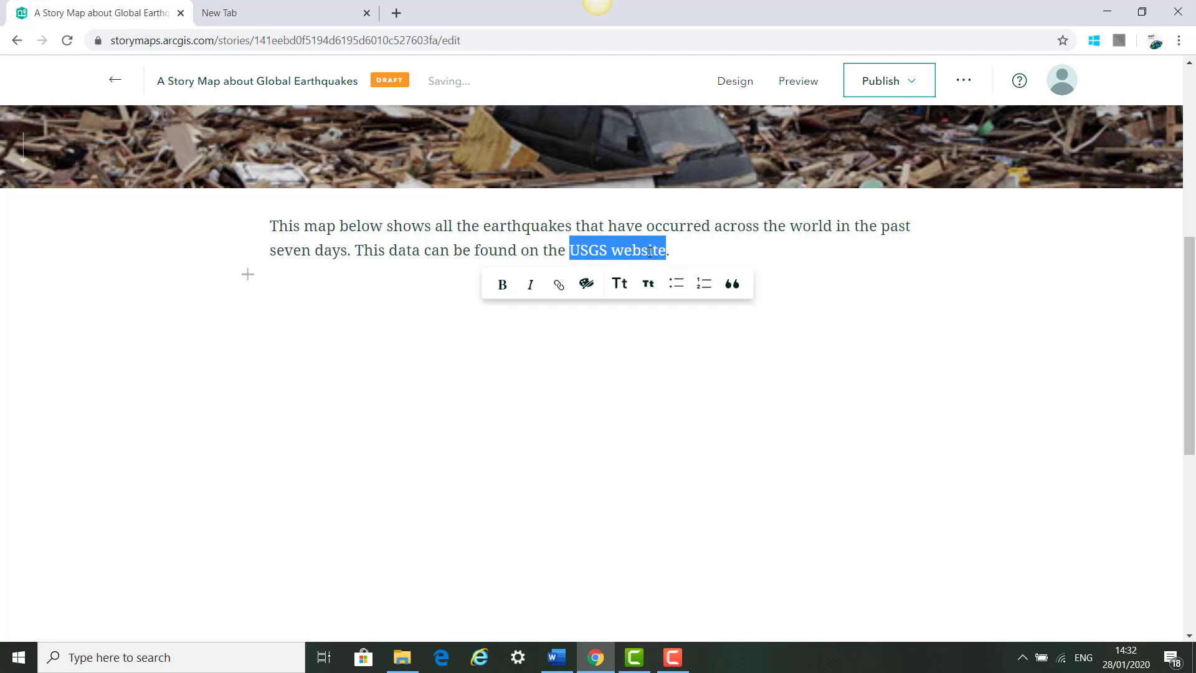
{"action": "left_click", "coordinate": [559, 285]}
{"action": "key", "text": "ctrl+v"}
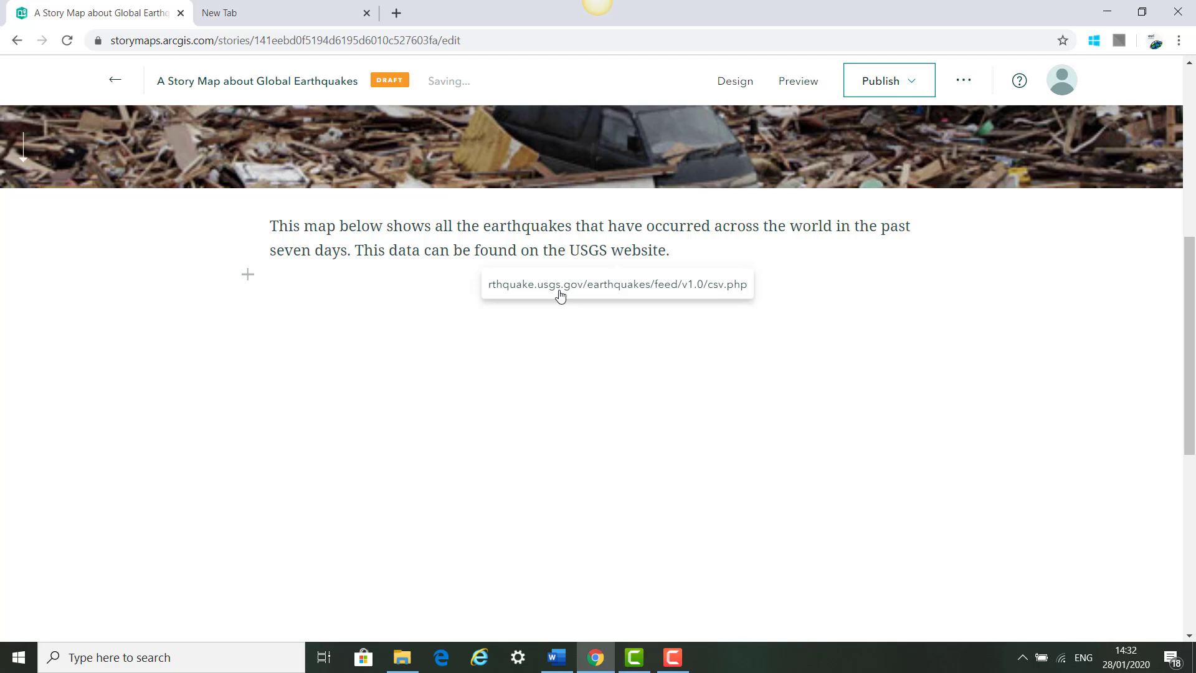
{"action": "key", "text": "Return"}
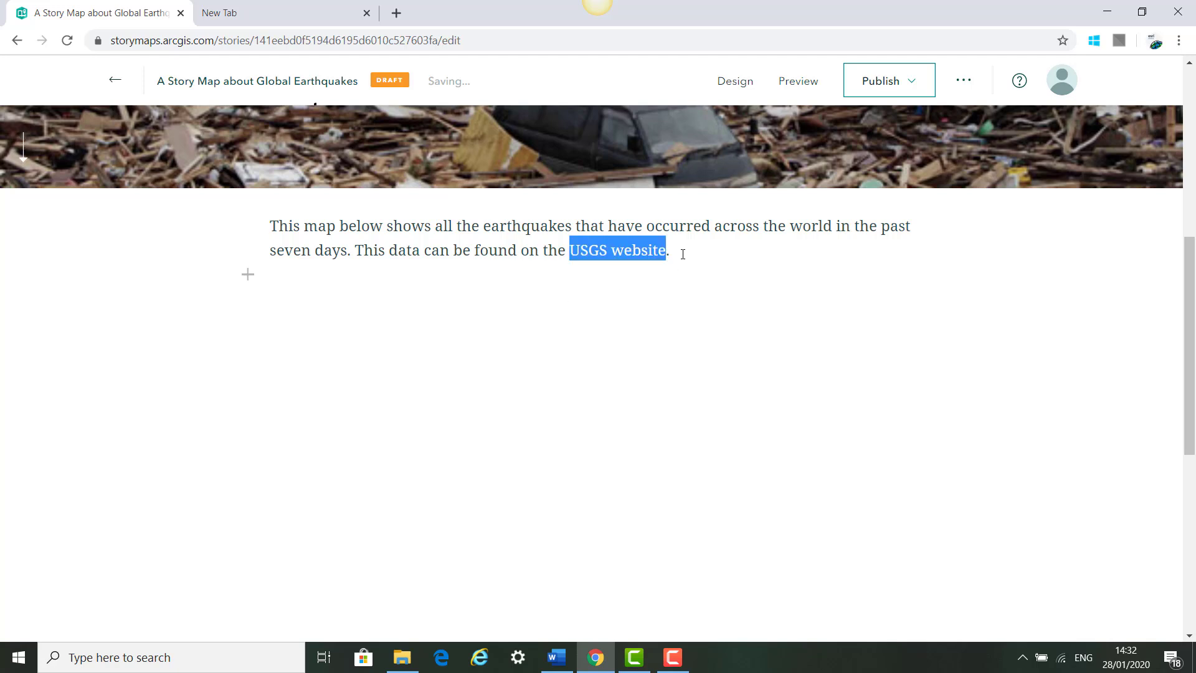
Step: Start a new empty paragraph below the USGS paragraph
{"action": "left_click", "coordinate": [683, 254]}
{"action": "key", "text": "Return"}
{"action": "mouse_move", "coordinate": [620, 256]}
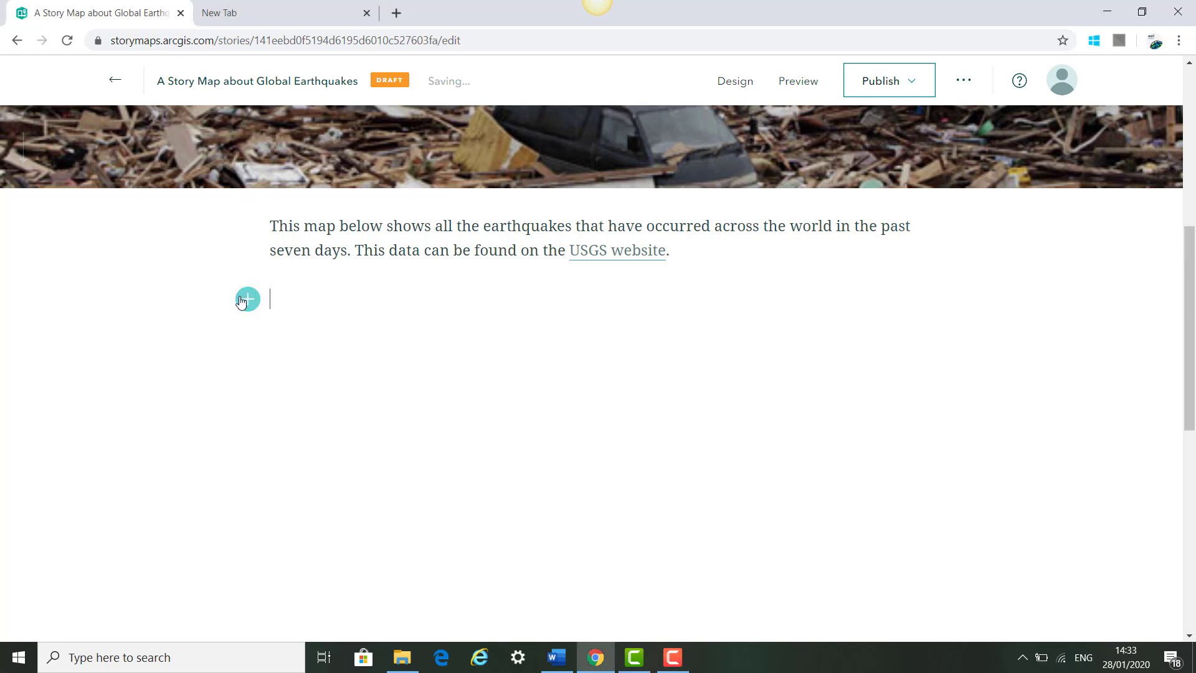
{"action": "left_click", "coordinate": [241, 302]}
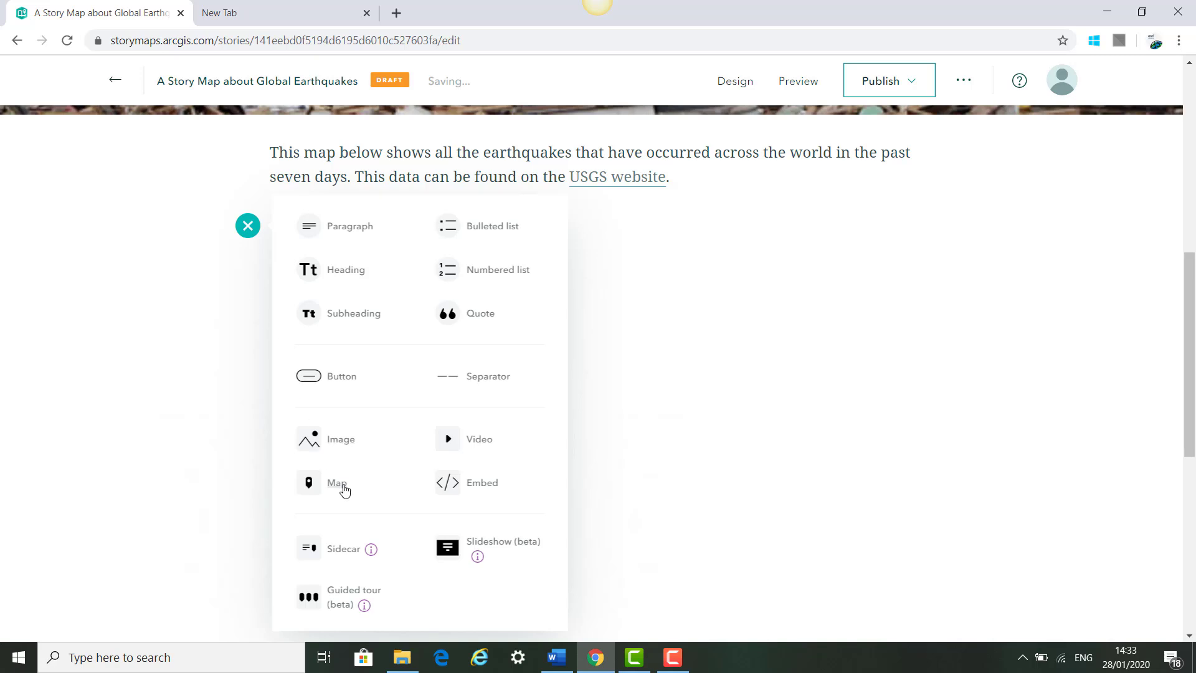
Step: Insert a map block using the Earthquake Map from My Maps
{"action": "left_click", "coordinate": [337, 482]}
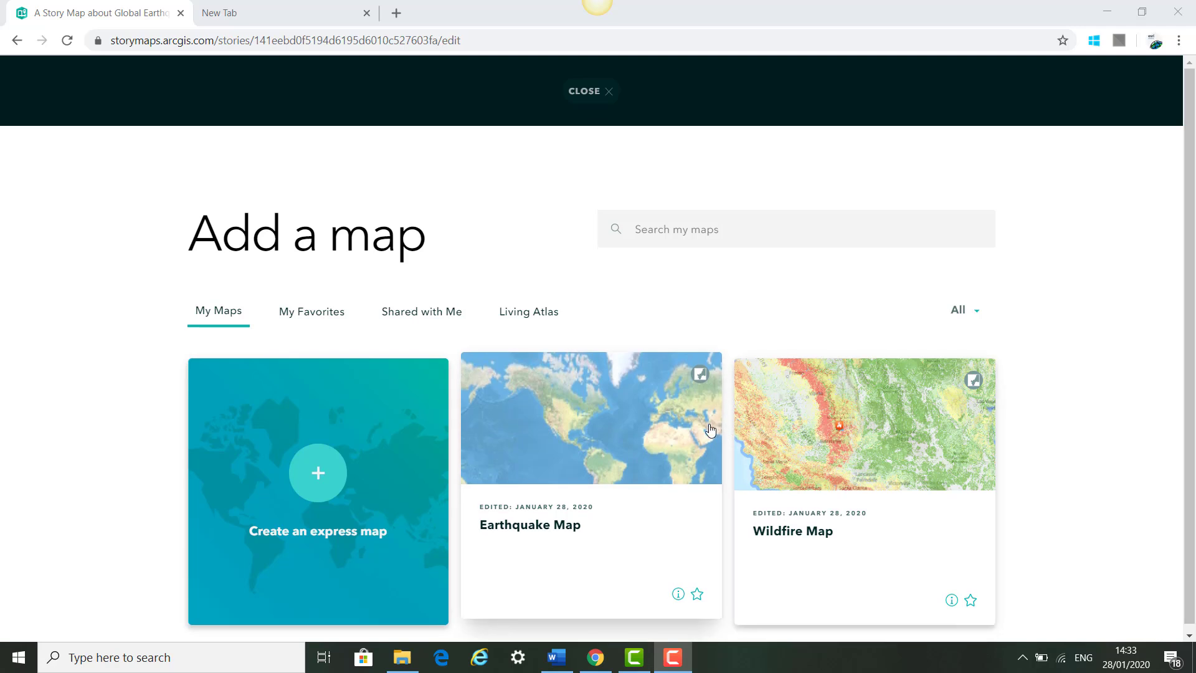
{"action": "left_click", "coordinate": [586, 425]}
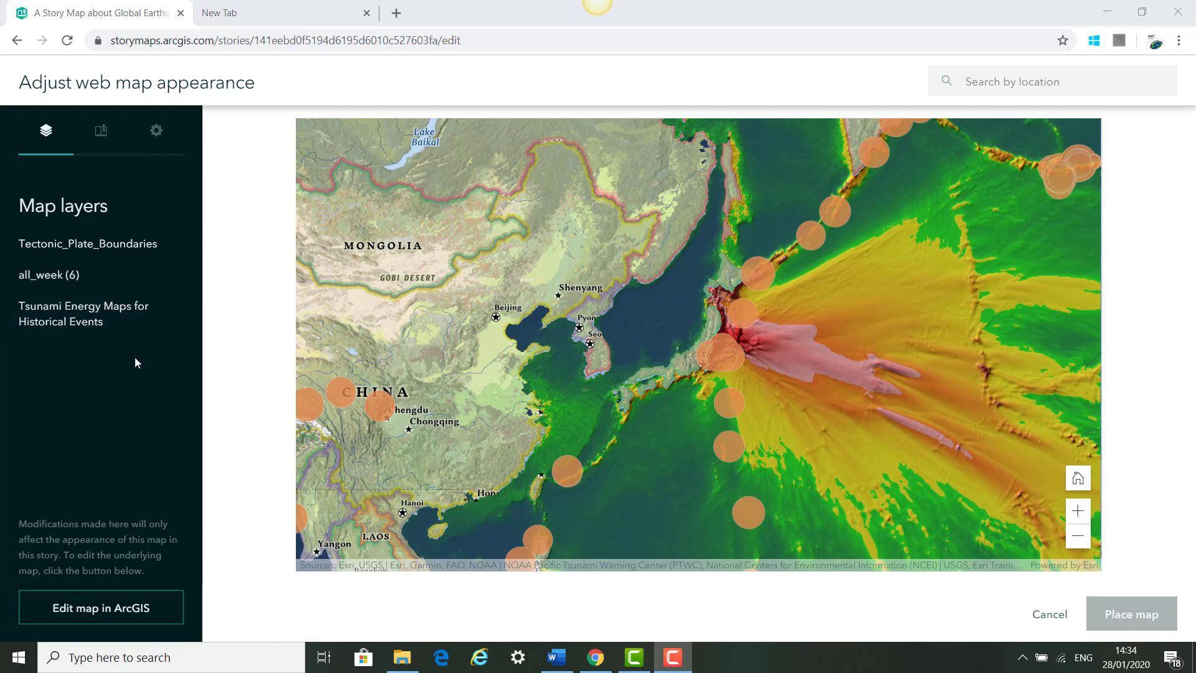
Step: Show the Tectonic_Plate_Boundaries layer, turn on the legend, and place the Earthquake Map
{"action": "left_click", "coordinate": [175, 243]}
{"action": "left_click", "coordinate": [157, 131]}
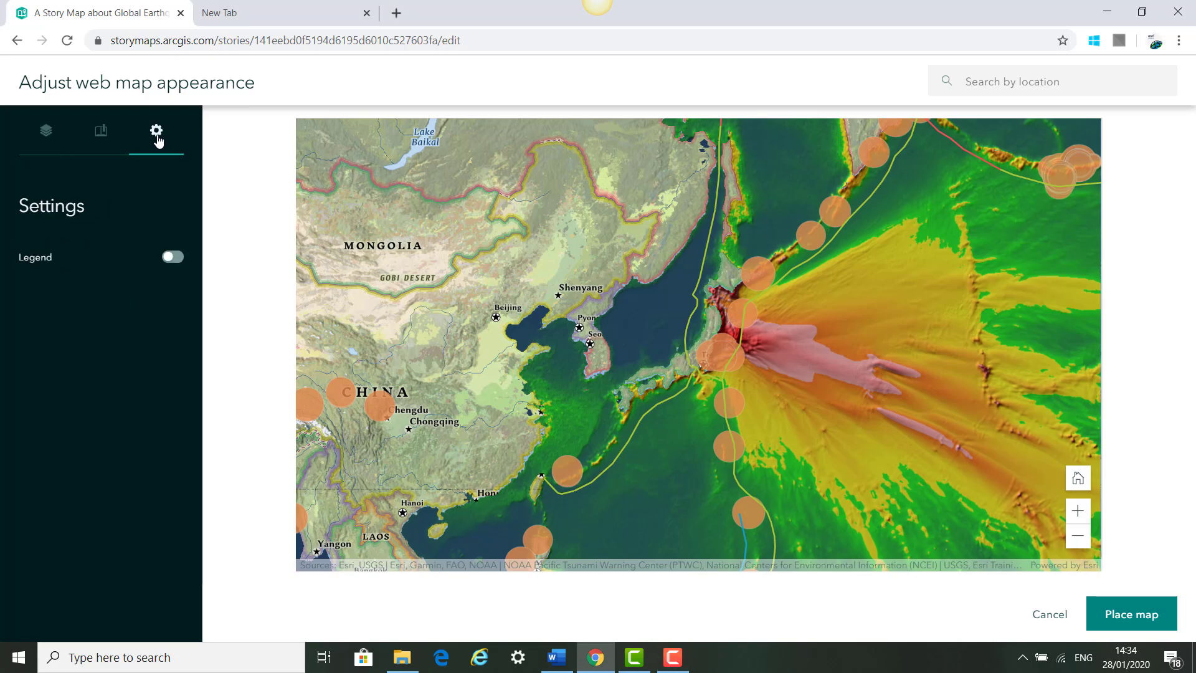
{"action": "left_click", "coordinate": [174, 258]}
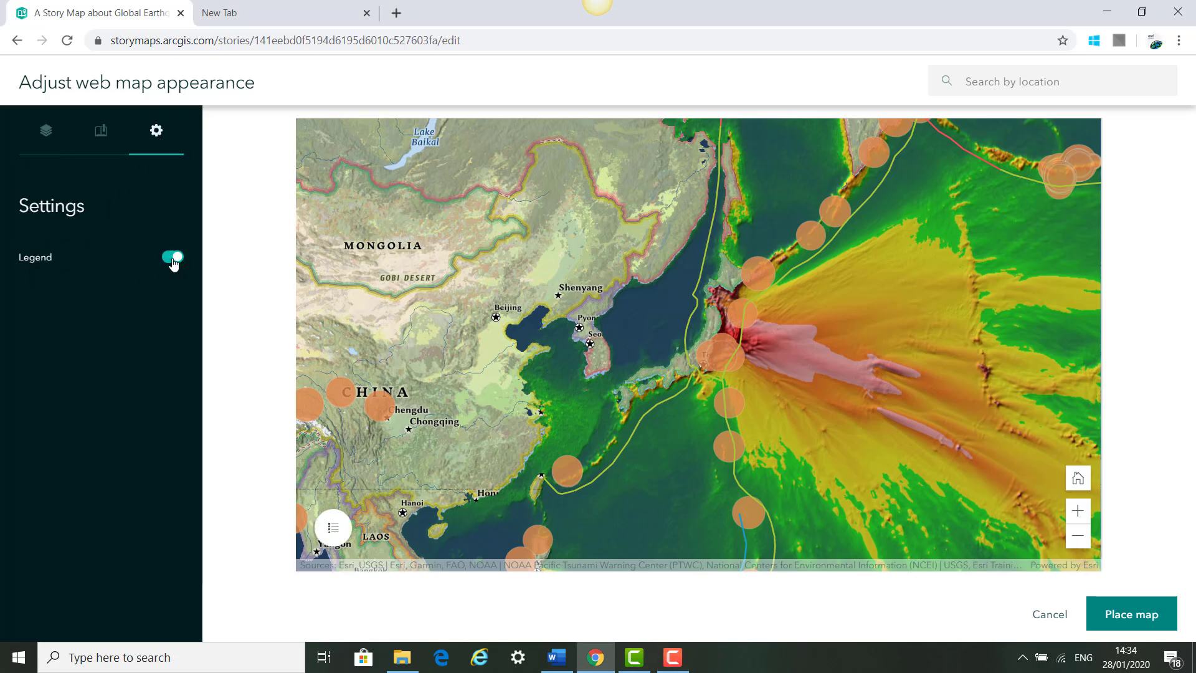
{"action": "left_click", "coordinate": [333, 531]}
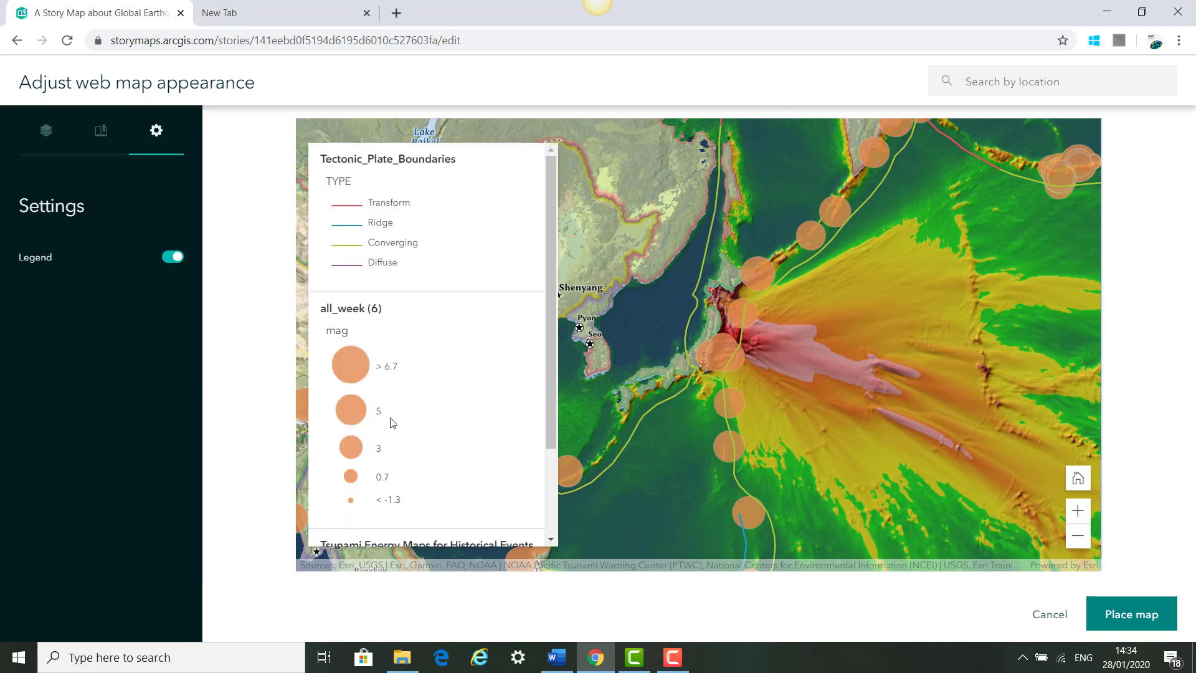
{"action": "scroll", "coordinate": [392, 422], "scroll_direction": "down", "scroll_amount": 2}
{"action": "scroll", "coordinate": [391, 425], "scroll_direction": "up", "scroll_amount": 2}
{"action": "left_click", "coordinate": [285, 458]}
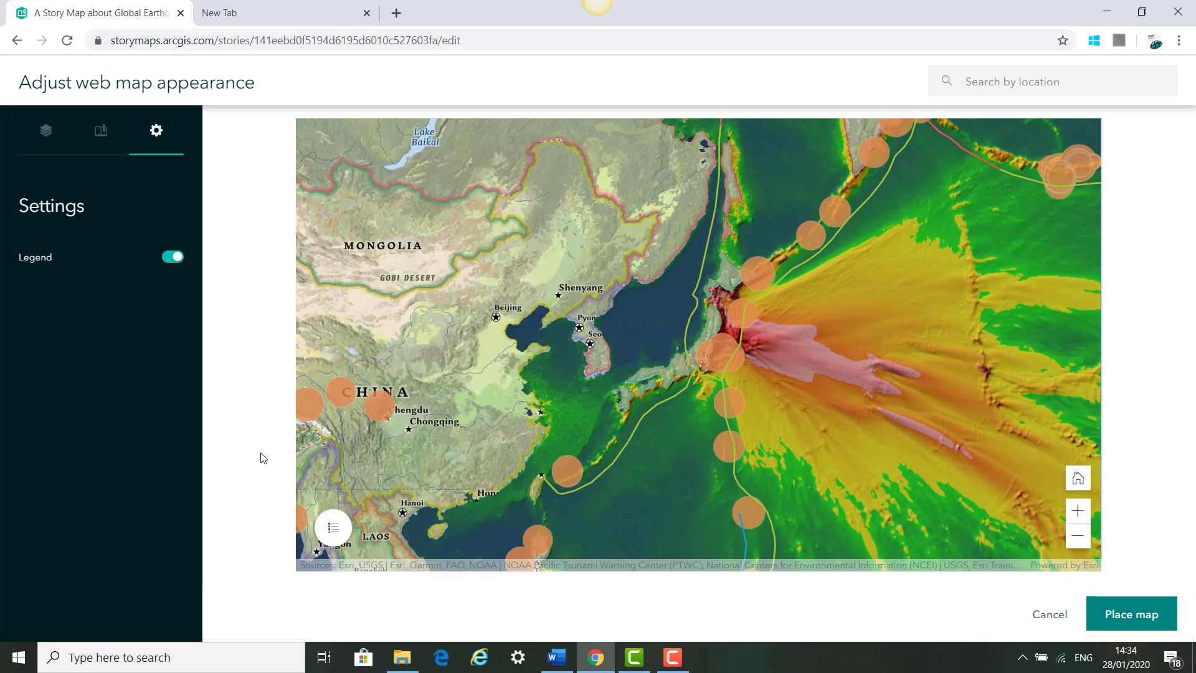
{"action": "left_click", "coordinate": [1134, 615]}
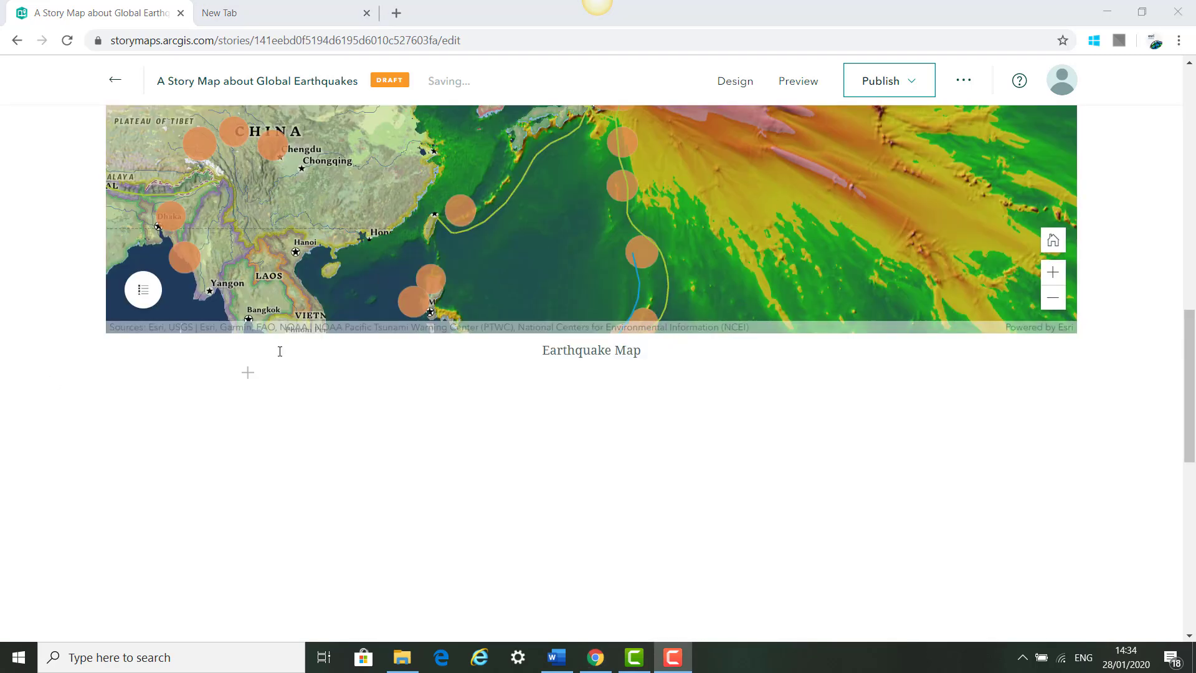
Step: Add the heading 'What happens in an Earthquake?' below the map
{"action": "left_click", "coordinate": [248, 372]}
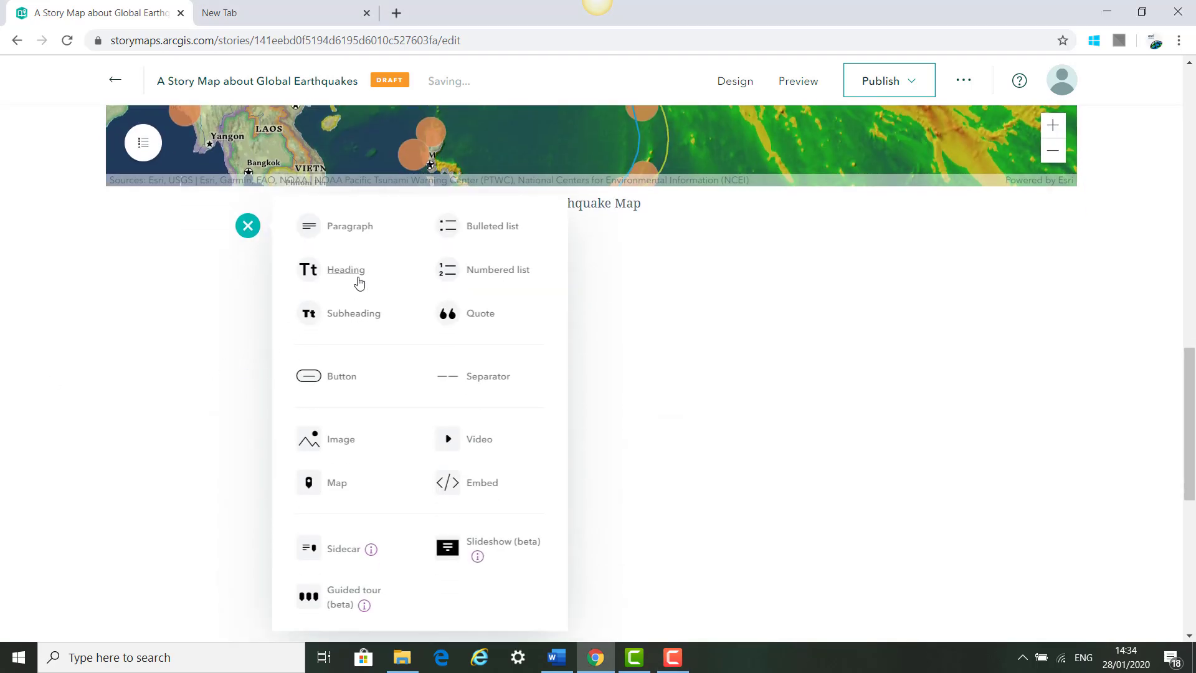
{"action": "left_click", "coordinate": [357, 274]}
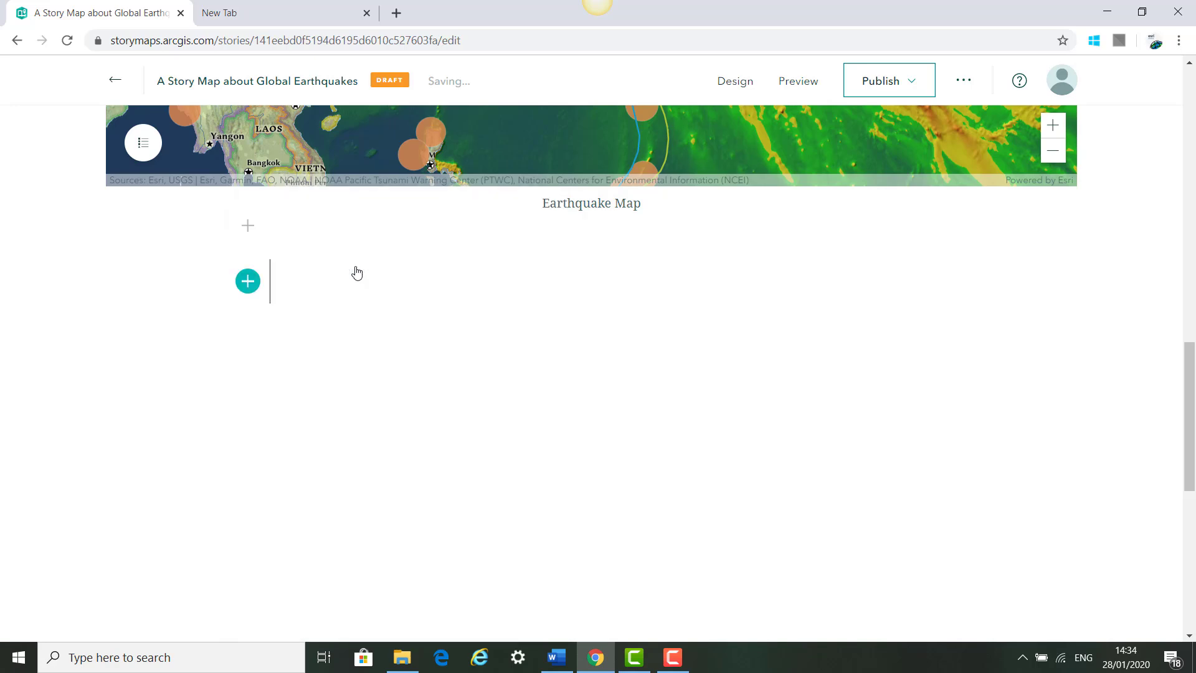
{"action": "type", "text": "What happens in an Earthquake?"}
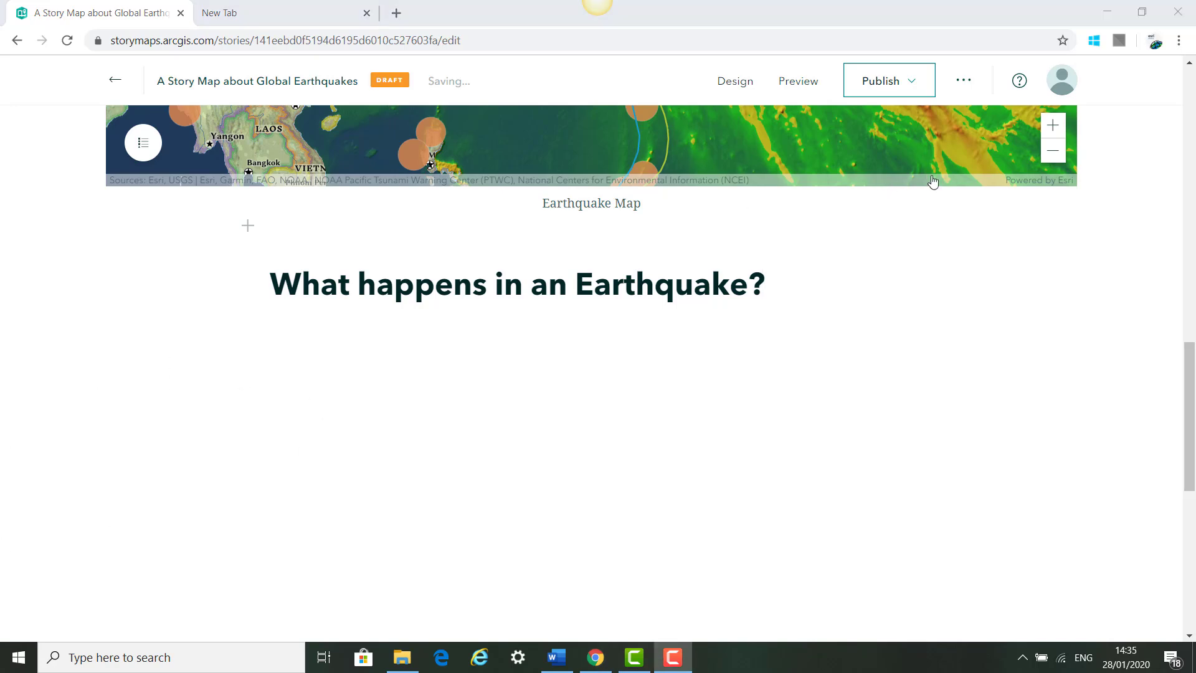
{"action": "key", "text": "Return"}
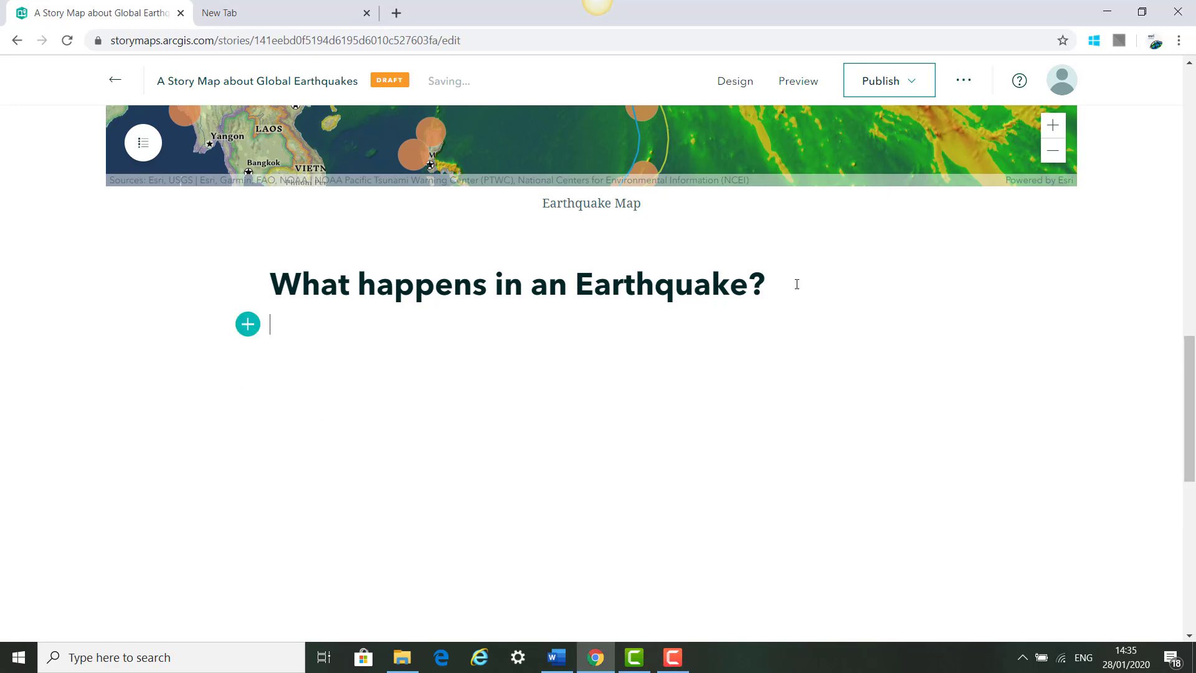
Step: Add the paragraph on focus, epicentre, aftershocks and tsunamis, then start a new block
{"action": "type", "text": "An earthquake is a shaking or vibration of the Earth’s crust. The shock waves spread out from the Focus deep within the earth’s crust. Directly above this on the Earth’s surface is the Epicentre. The seismic waves/ Tremors that radiate out are known as shockwaves. In the aftermath of the main shock there are aftershocks. These often cause more damage than the main earthquake. Shallow earthquakes are the most dangerous and they have a deep focus. Earthquakes can cause a Tsunami, which is a large very destructive wave."}
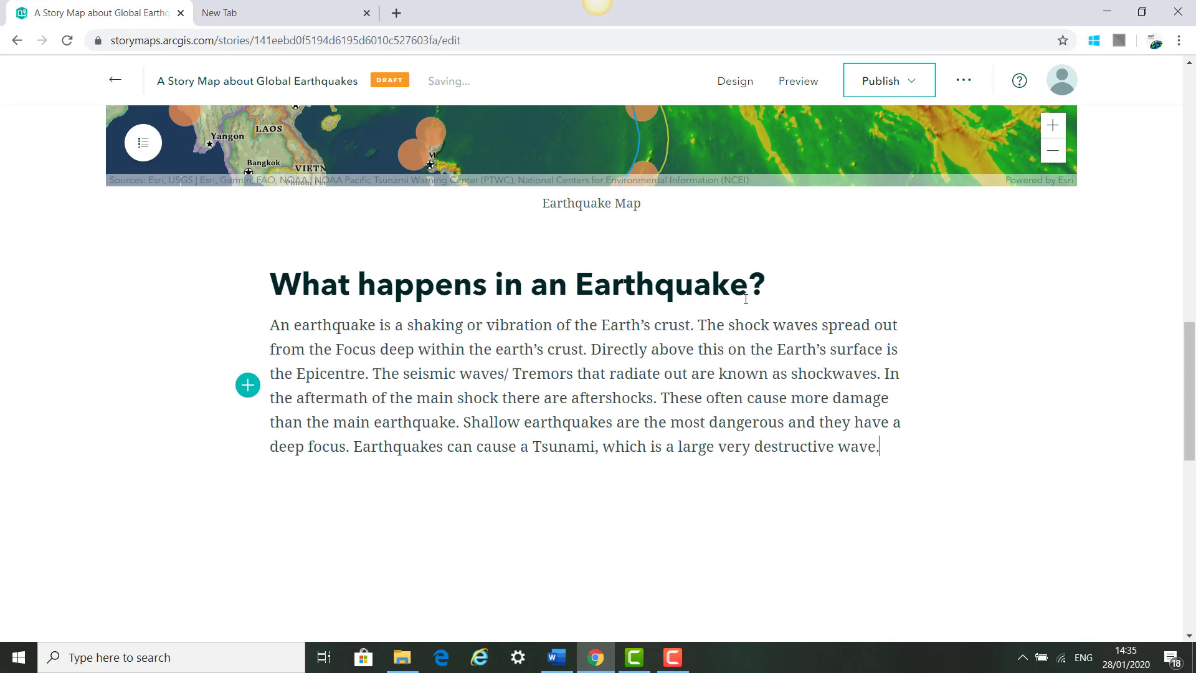
{"action": "key", "text": "F10"}
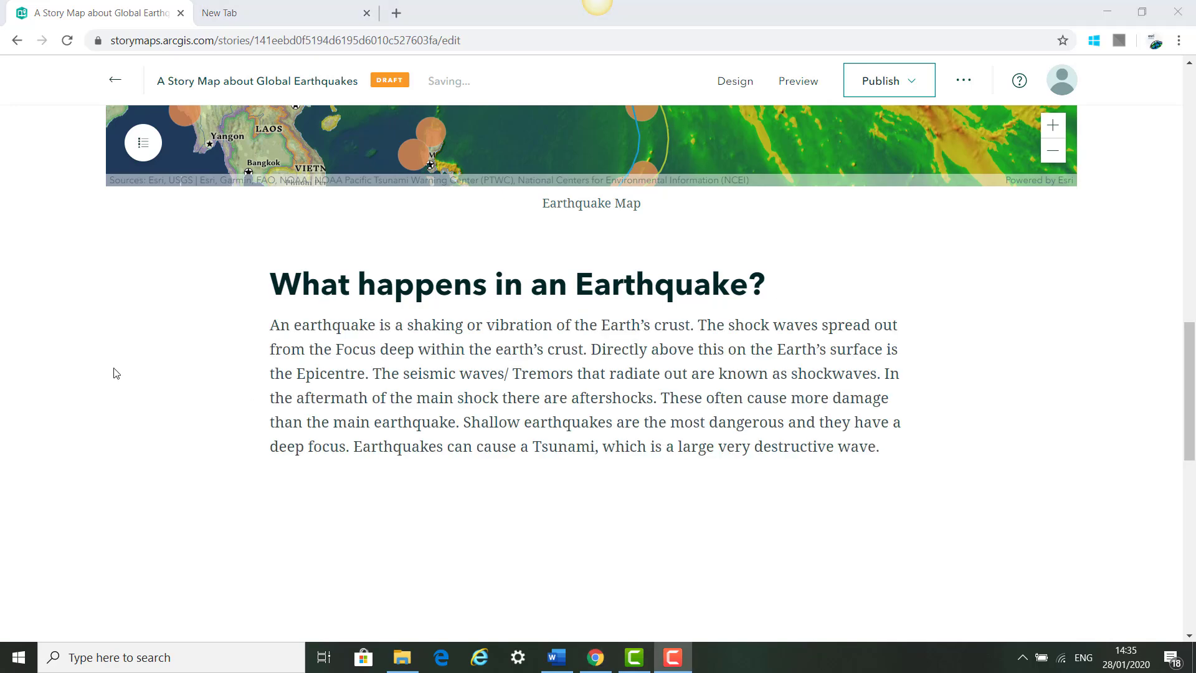
{"action": "left_click", "coordinate": [895, 449]}
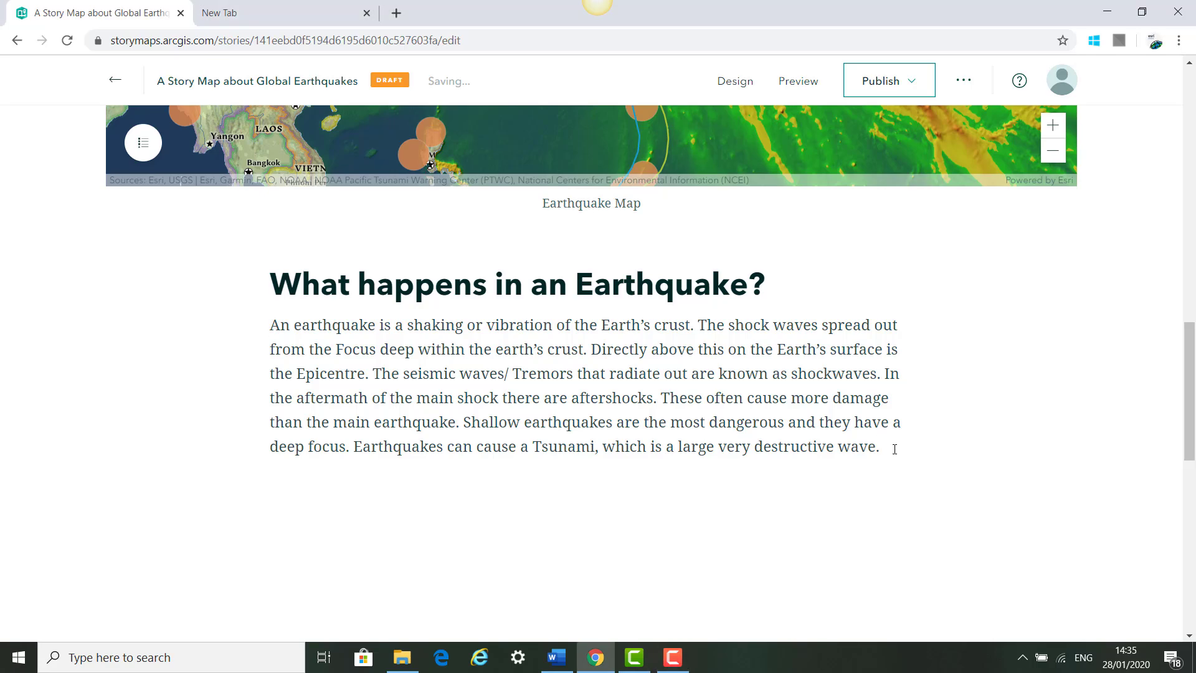
{"action": "key", "text": "Return"}
Step: Insert Earhquake.png, the cracked-road photo, captioned 'Impact on the surface after an earthquake'
{"action": "left_click", "coordinate": [248, 494]}
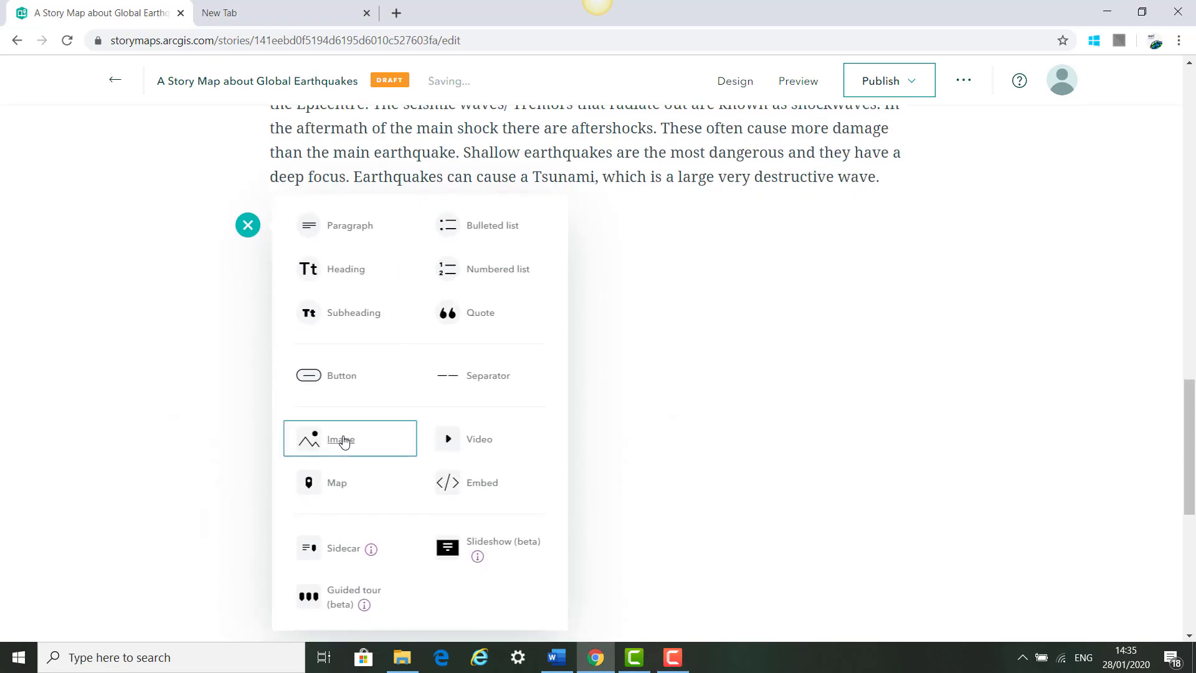
{"action": "left_click", "coordinate": [344, 441]}
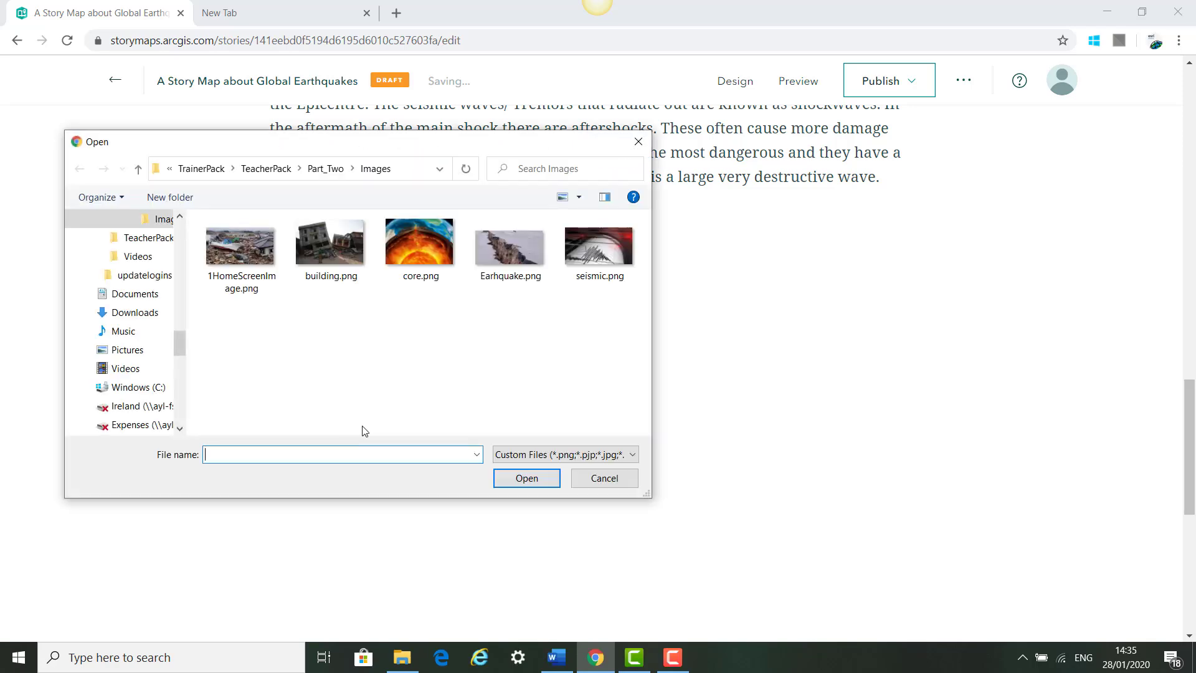
{"action": "left_click", "coordinate": [509, 256]}
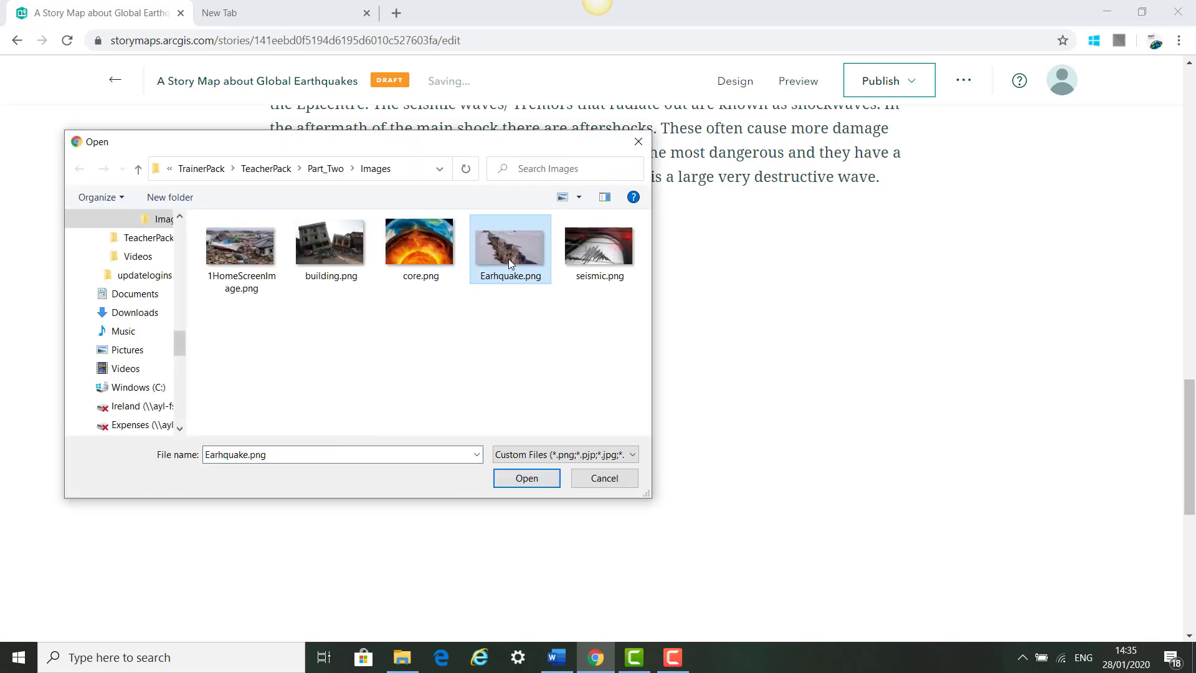
{"action": "left_click", "coordinate": [526, 478]}
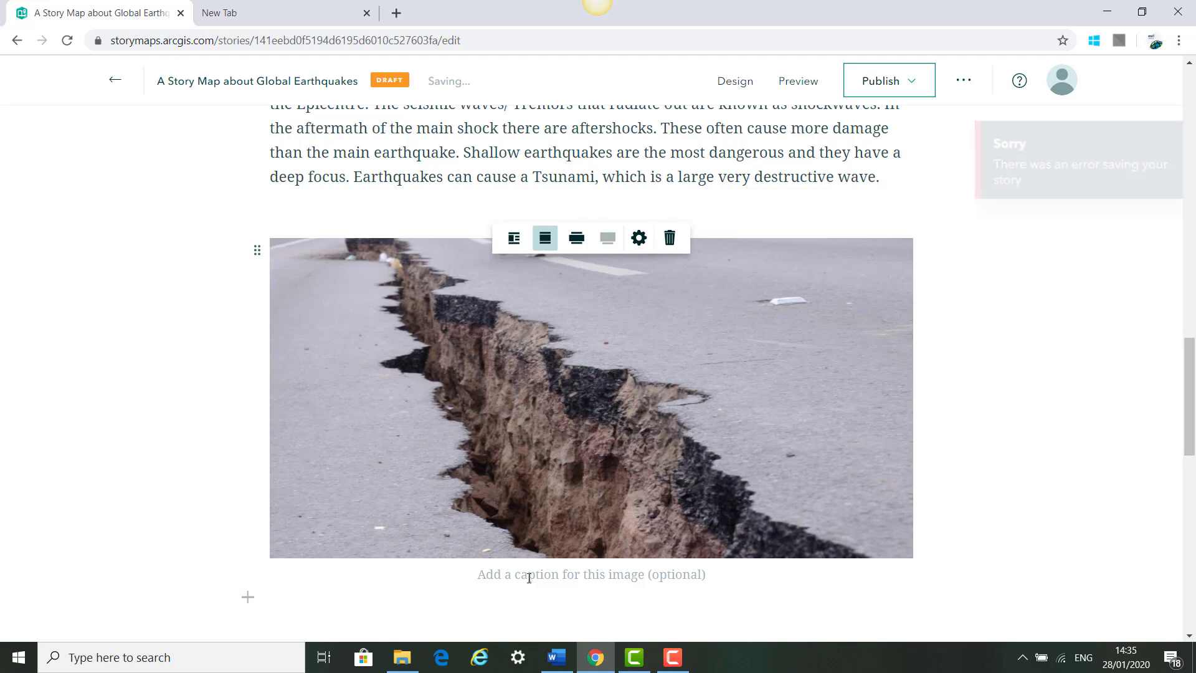
{"action": "type", "text": "Impact on the surface after an earthquake"}
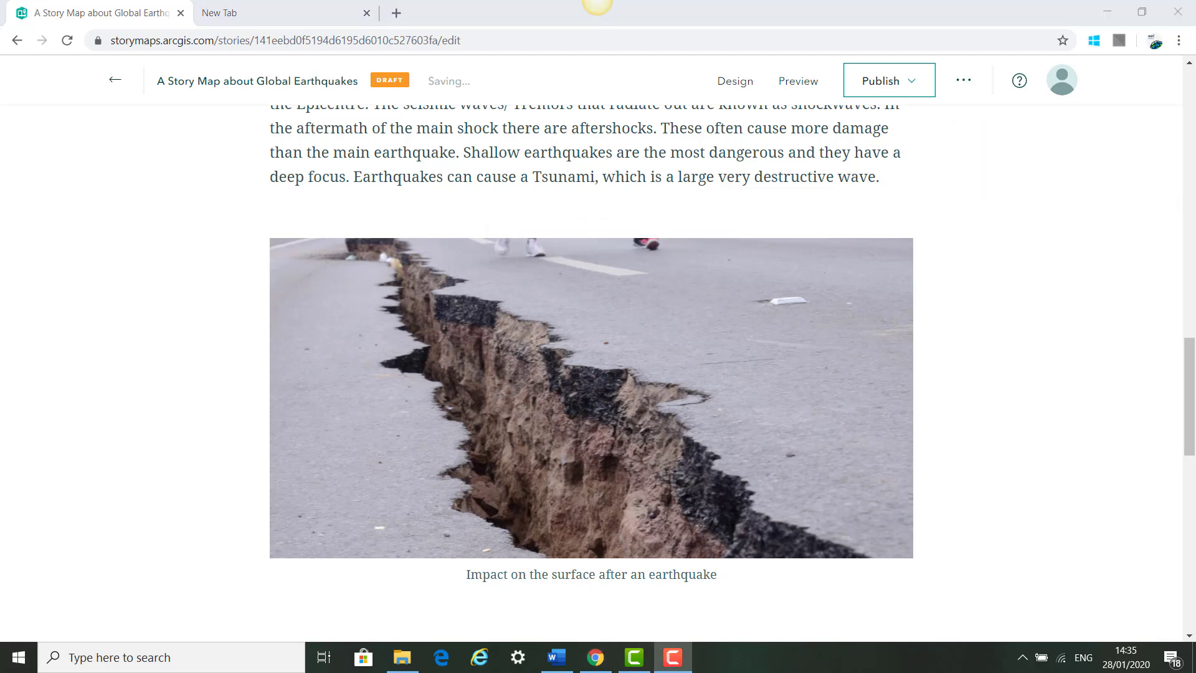
Step: Add an 'Effects of earthquakes' subheading below the picture
{"action": "left_click", "coordinate": [254, 596]}
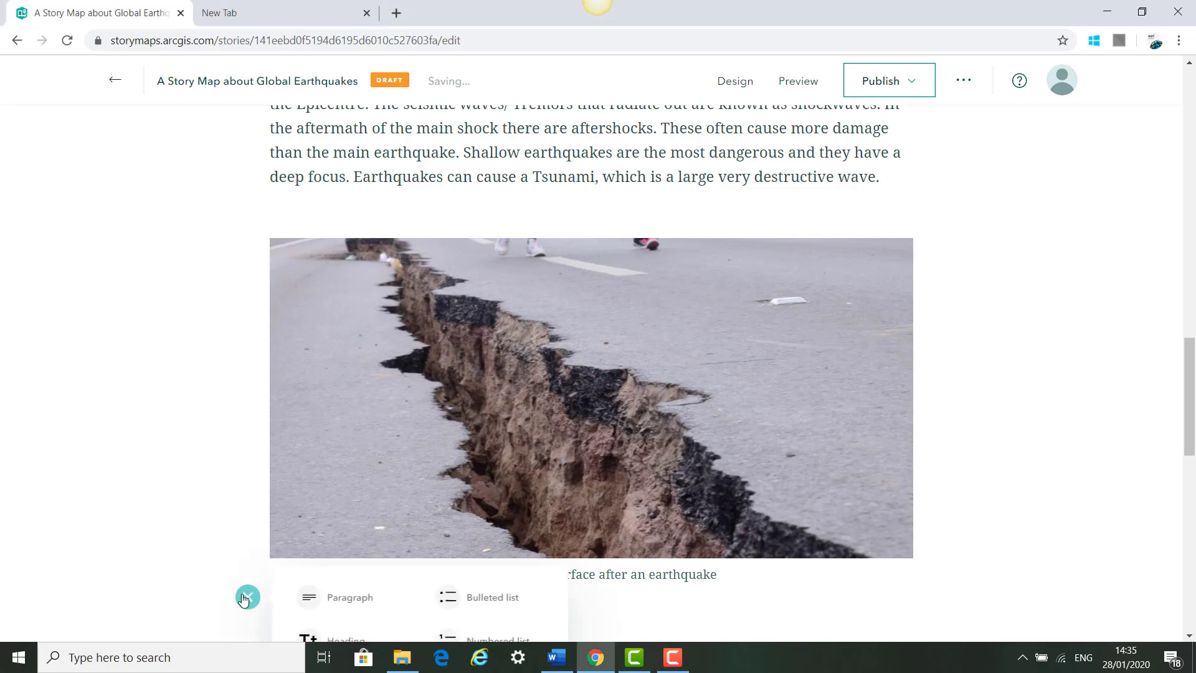
{"action": "left_click", "coordinate": [347, 319]}
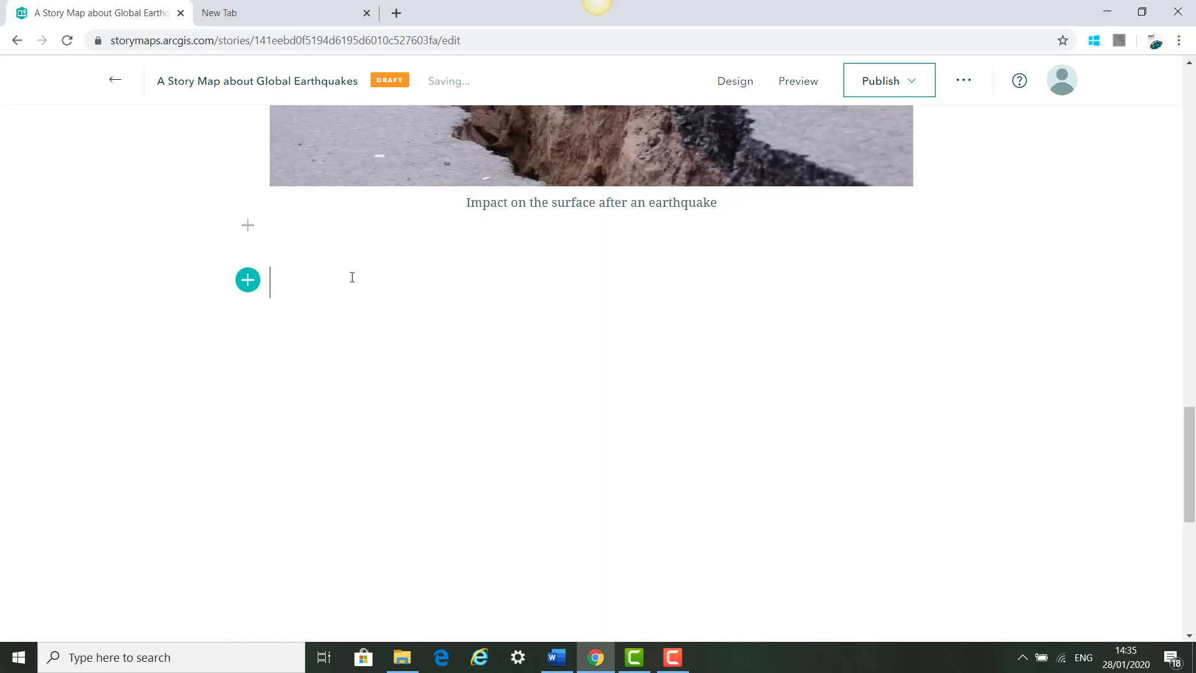
{"action": "type", "text": "Effects of earthquakes"}
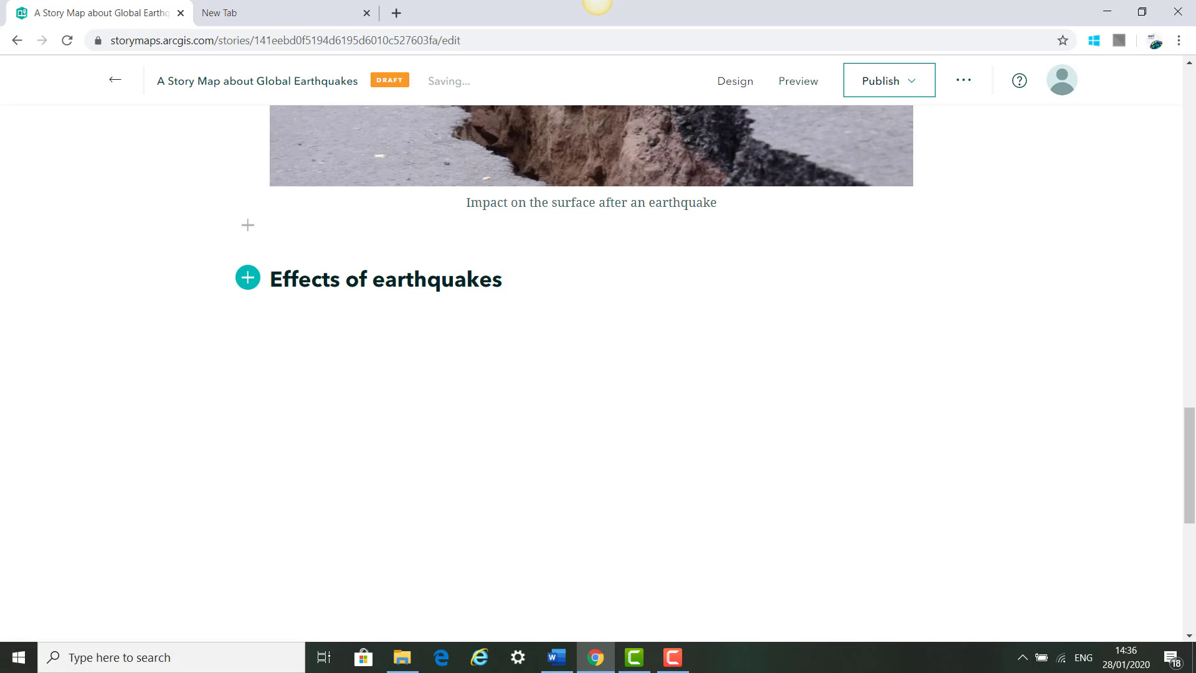
{"action": "key", "text": "F10"}
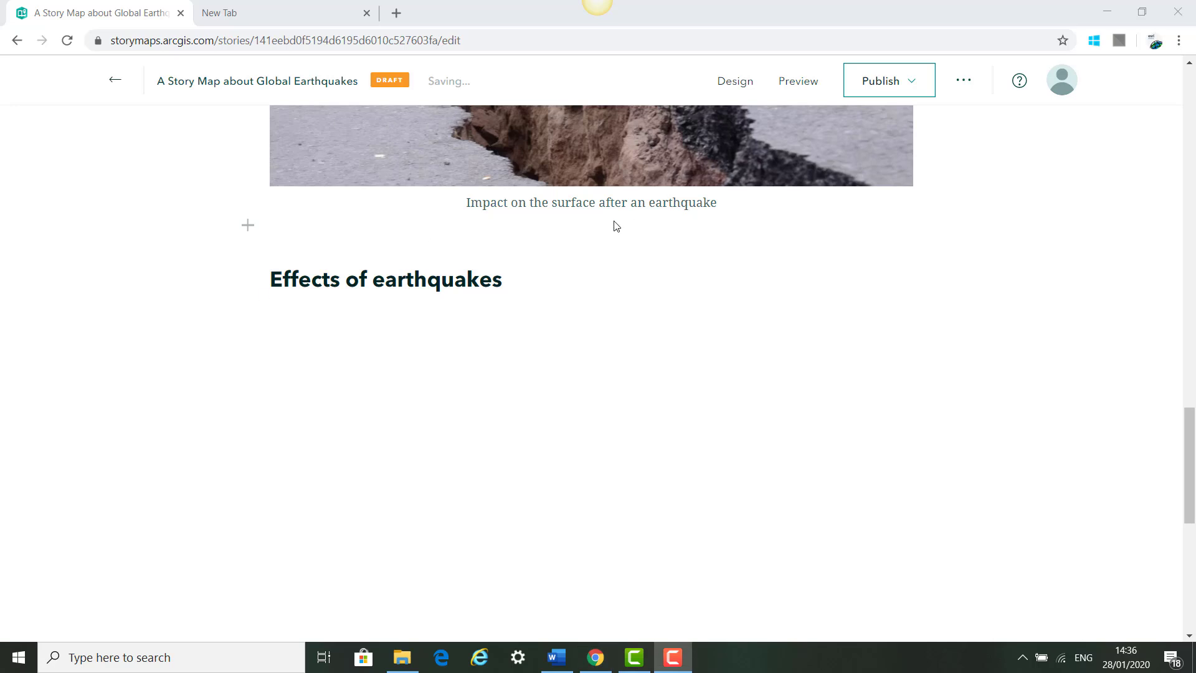
{"action": "left_click", "coordinate": [516, 284]}
Step: Paste the short-term effects list, then the long-term effects list, under the subheading
{"action": "key", "text": "Return"}
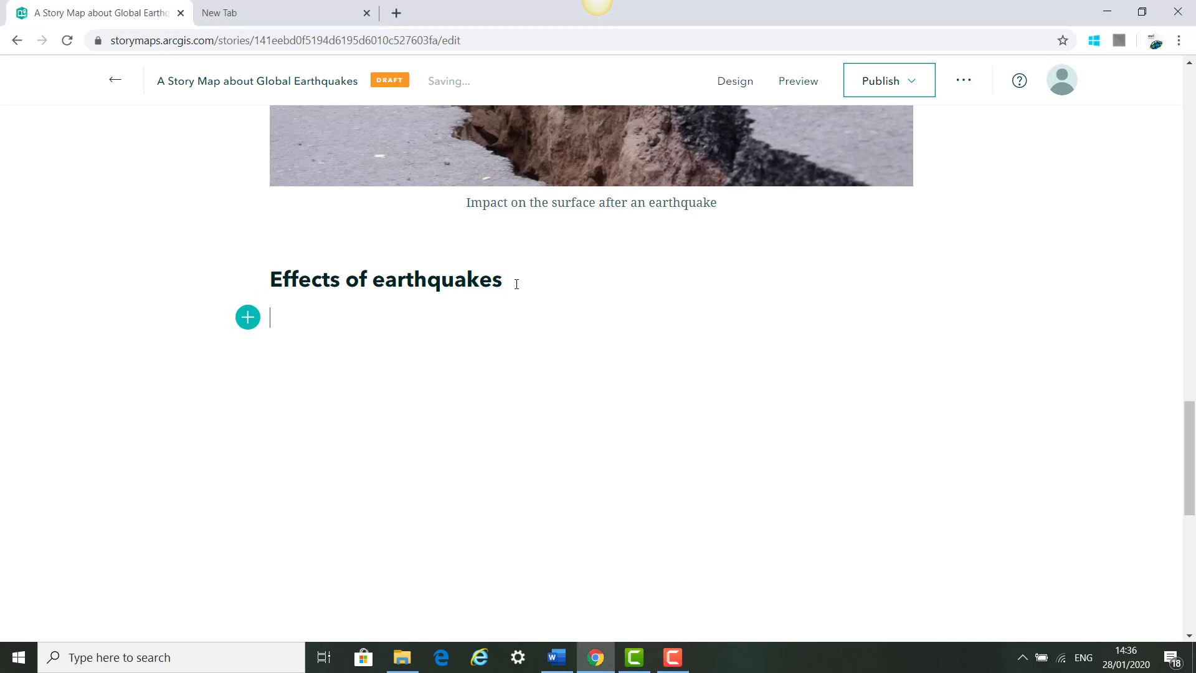
{"action": "type", "text": "Short-term effects -\tDeath, destruction, landslides, avalanches, tsunamis, loss of services, liquefaction"}
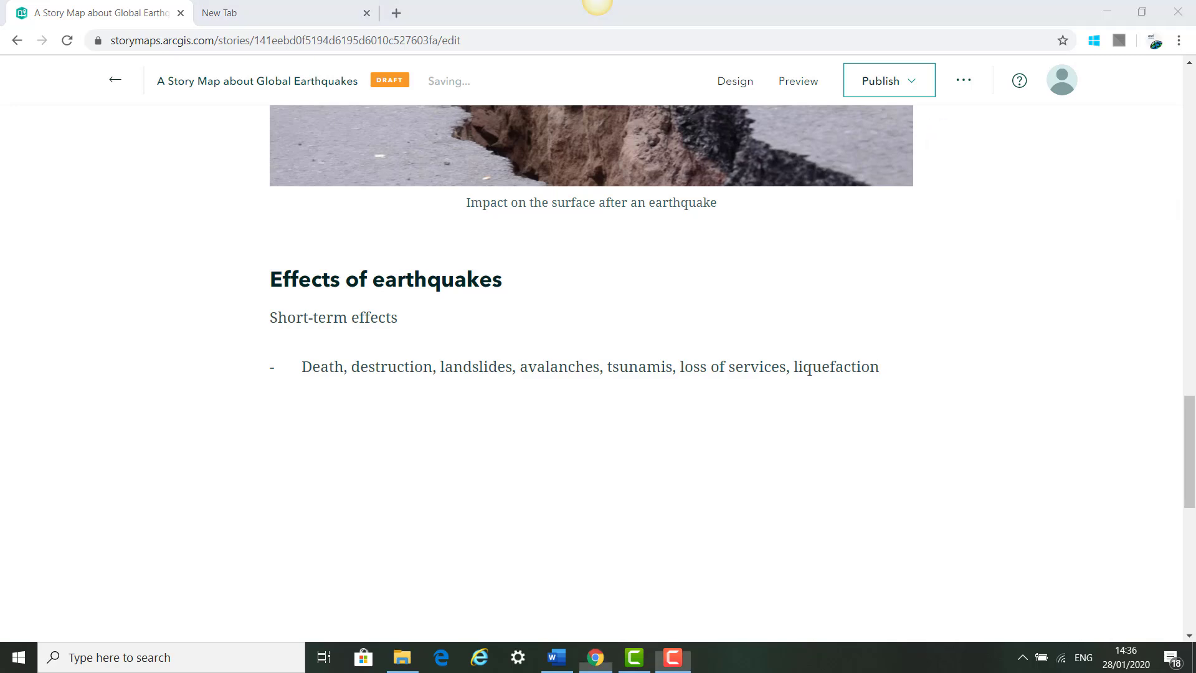
{"action": "left_click", "coordinate": [890, 366]}
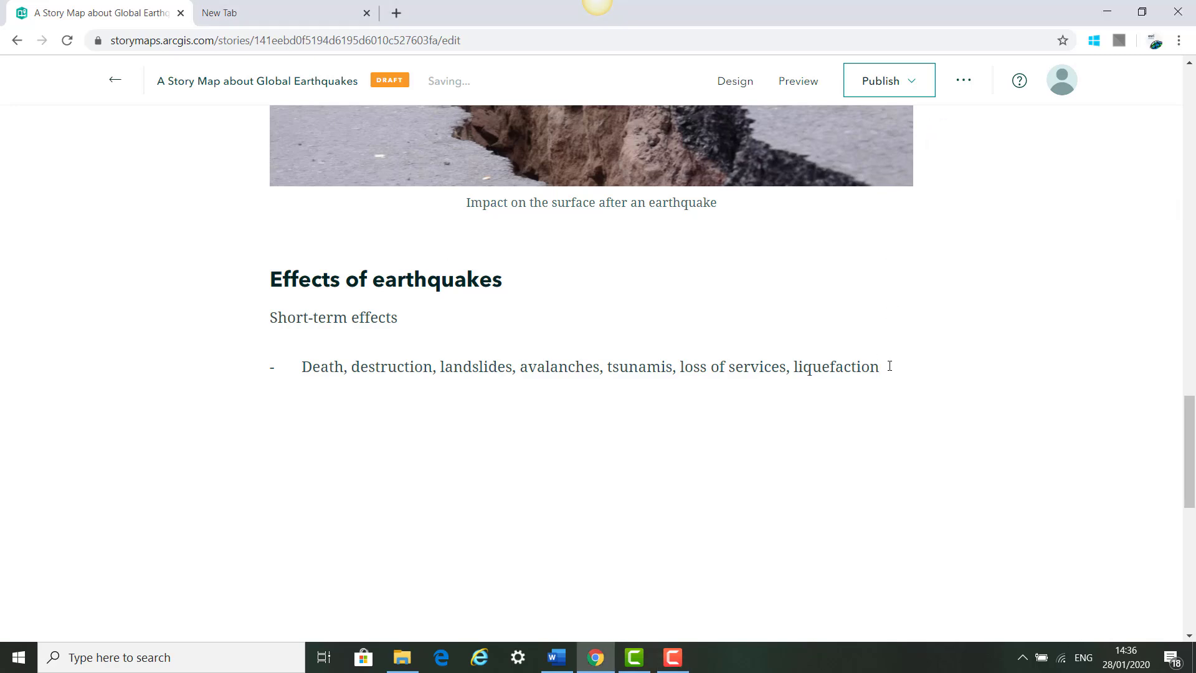
{"action": "key", "text": "Return"}
{"action": "type", "text": "Long term effects -\tOutmigration from the area, Disease, Economic slowdown"}
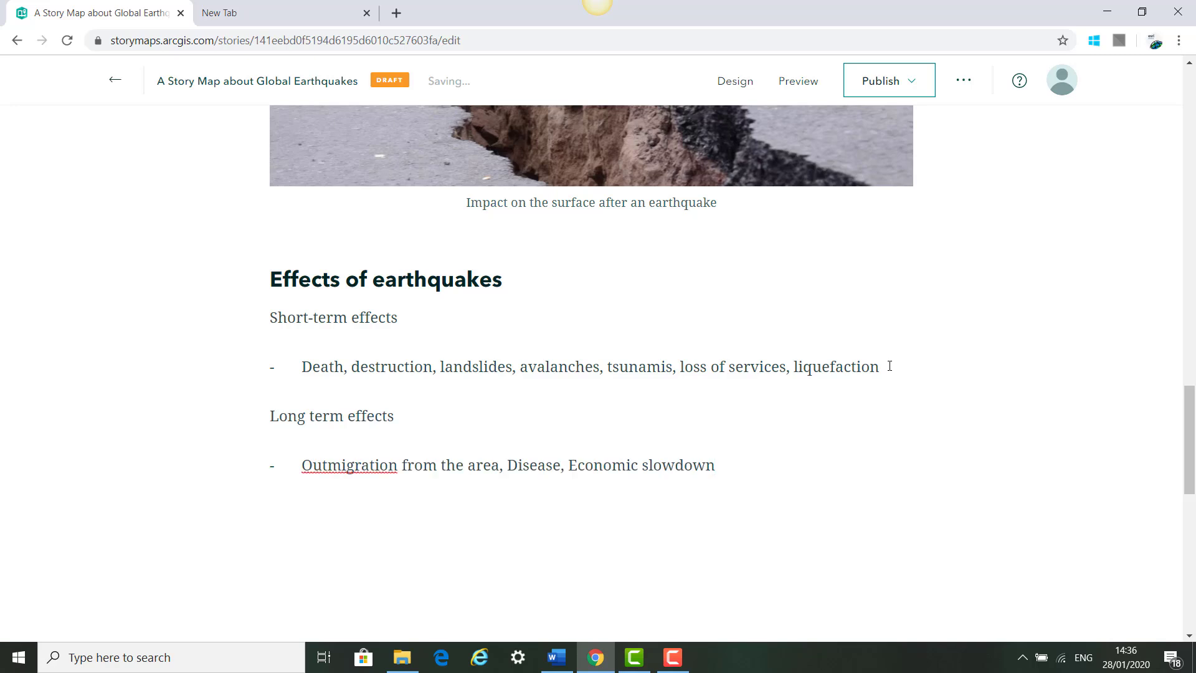
Step: Make the 'Short-term effects' and 'Long term effects' labels bold
{"action": "left_click", "coordinate": [402, 317]}
{"action": "left_click_drag", "start_coordinate": [403, 317], "coordinate": [268, 318]}
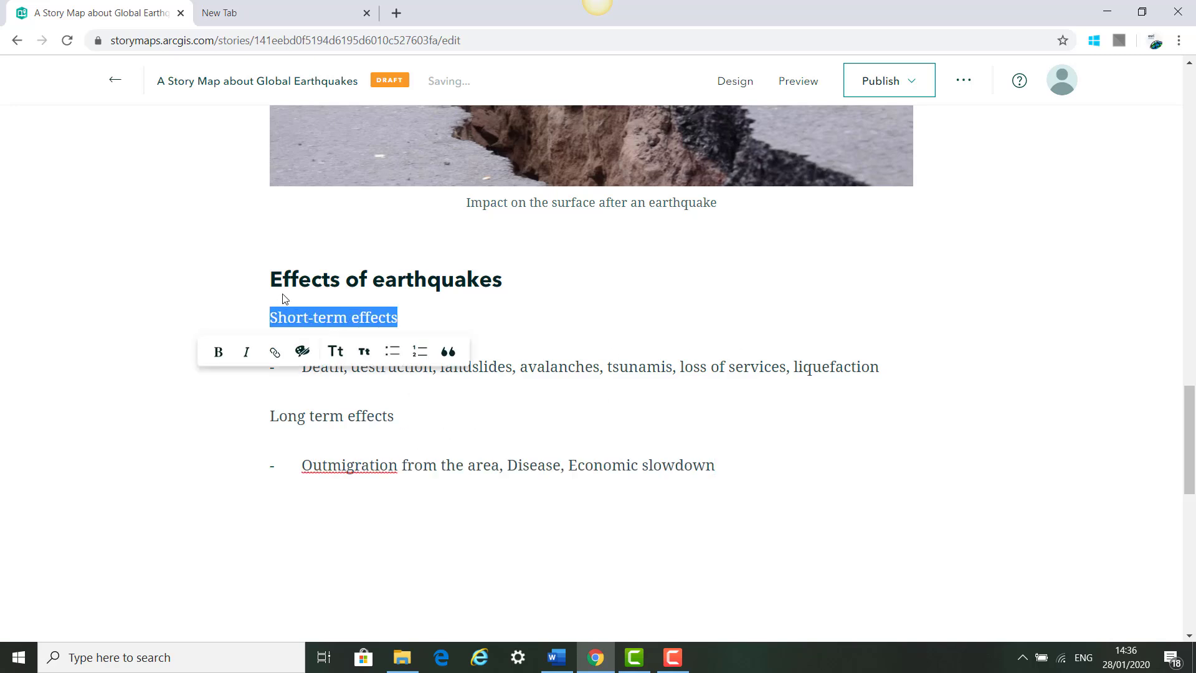
{"action": "left_click", "coordinate": [221, 351]}
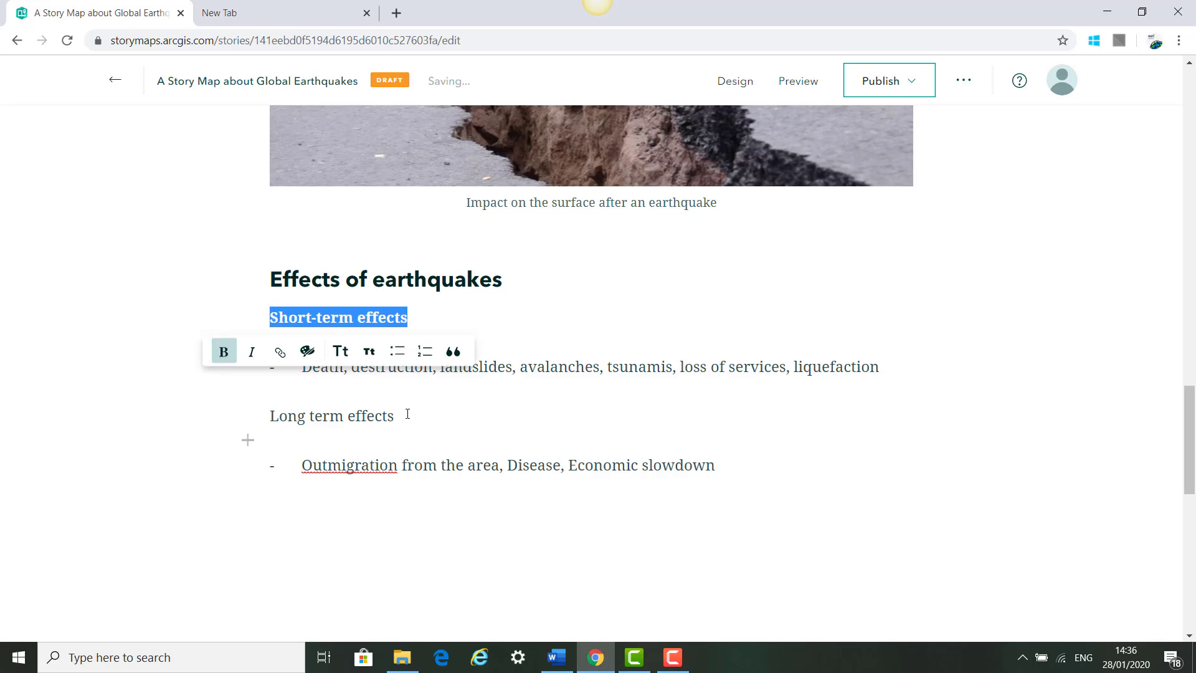
{"action": "left_click_drag", "start_coordinate": [406, 413], "coordinate": [275, 412]}
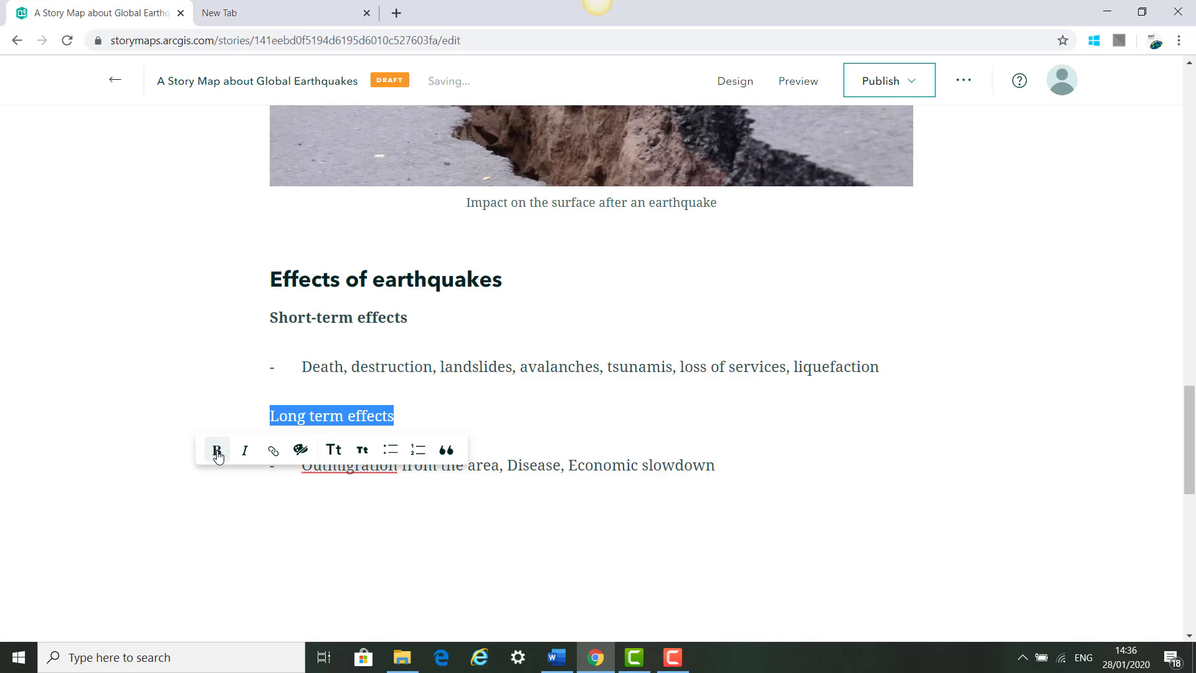
{"action": "left_click", "coordinate": [217, 451]}
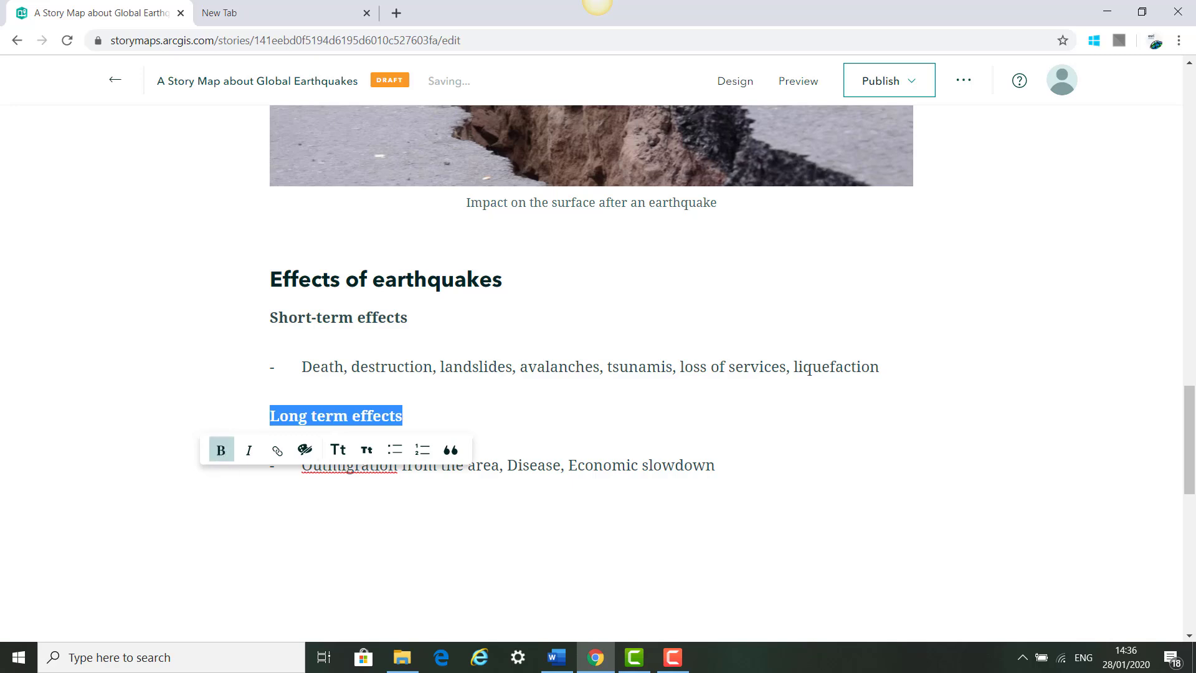
{"action": "key", "text": "F10"}
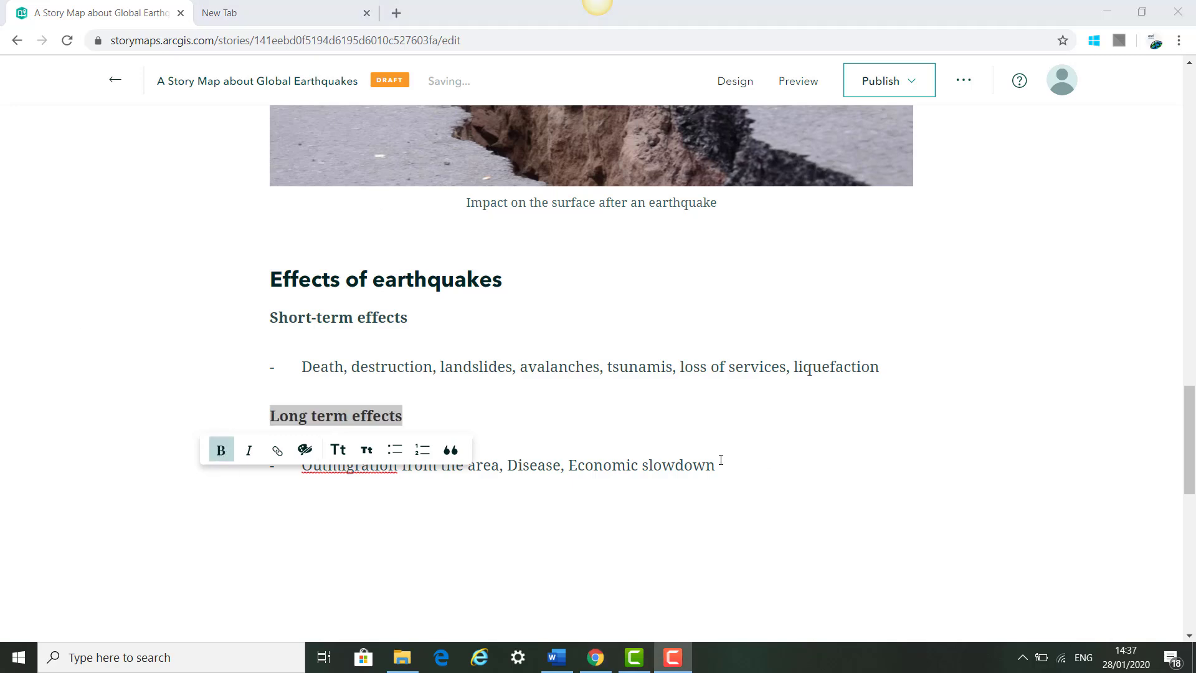
{"action": "left_click", "coordinate": [720, 459]}
{"action": "key", "text": "Return"}
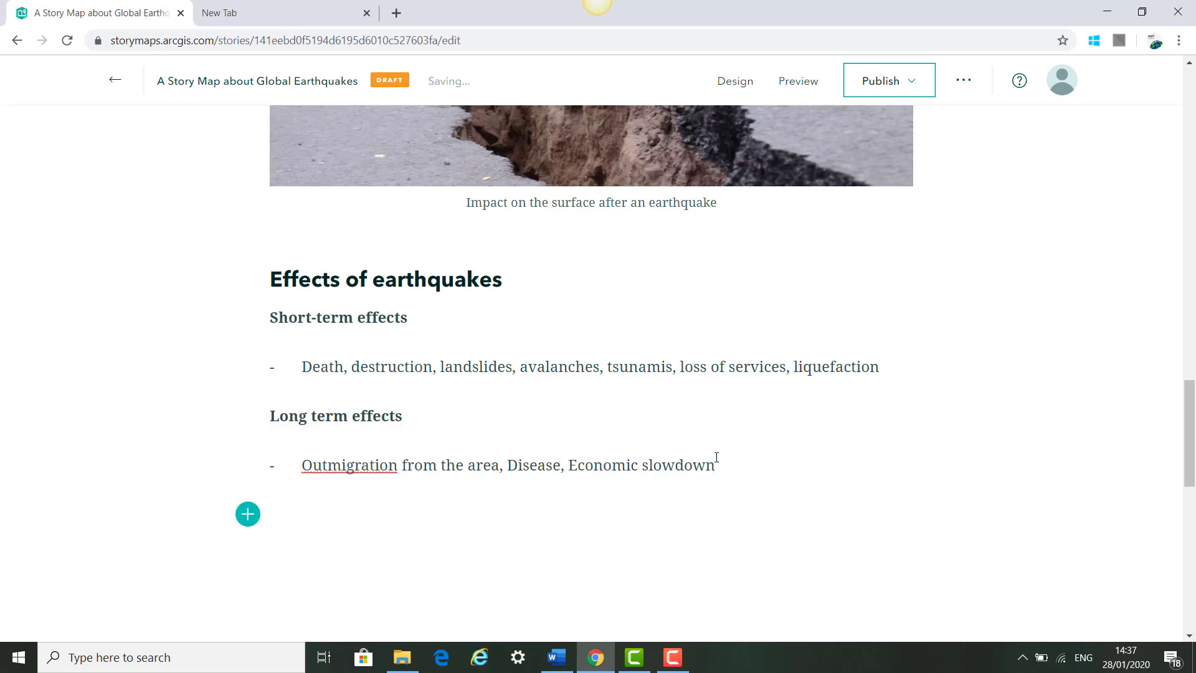
Step: Add a 'Factors that determine damage' subheading with factors from depth of focus to Economic wealth
{"action": "left_click", "coordinate": [248, 514]}
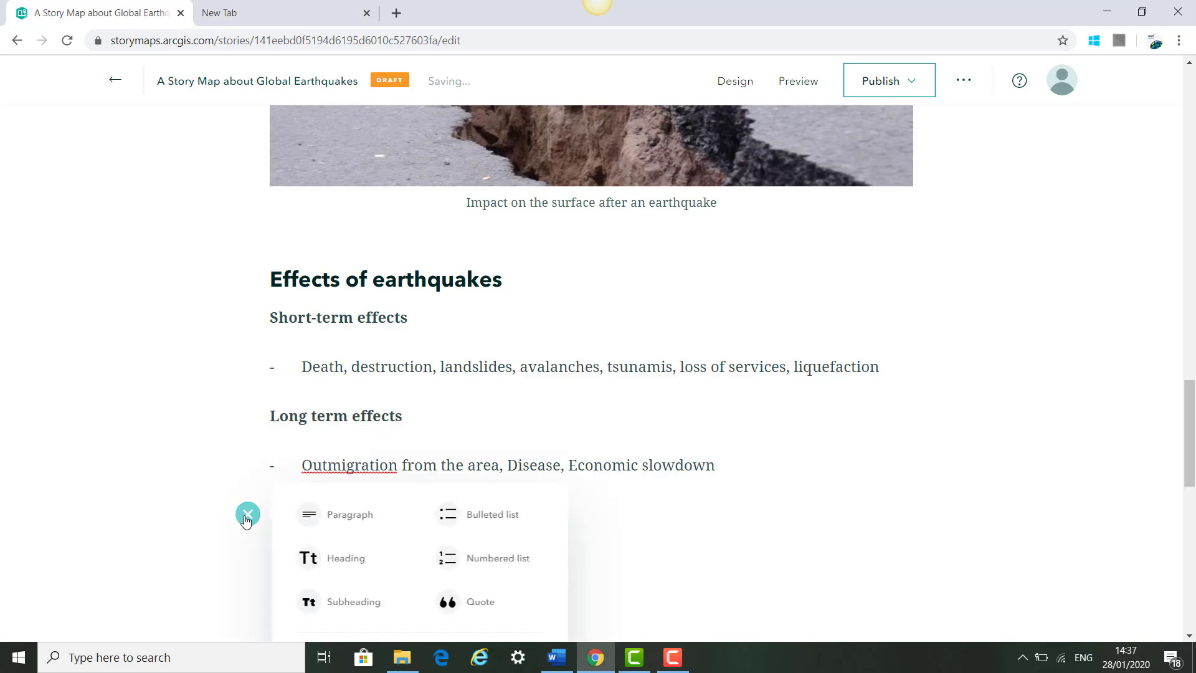
{"action": "left_click", "coordinate": [353, 313]}
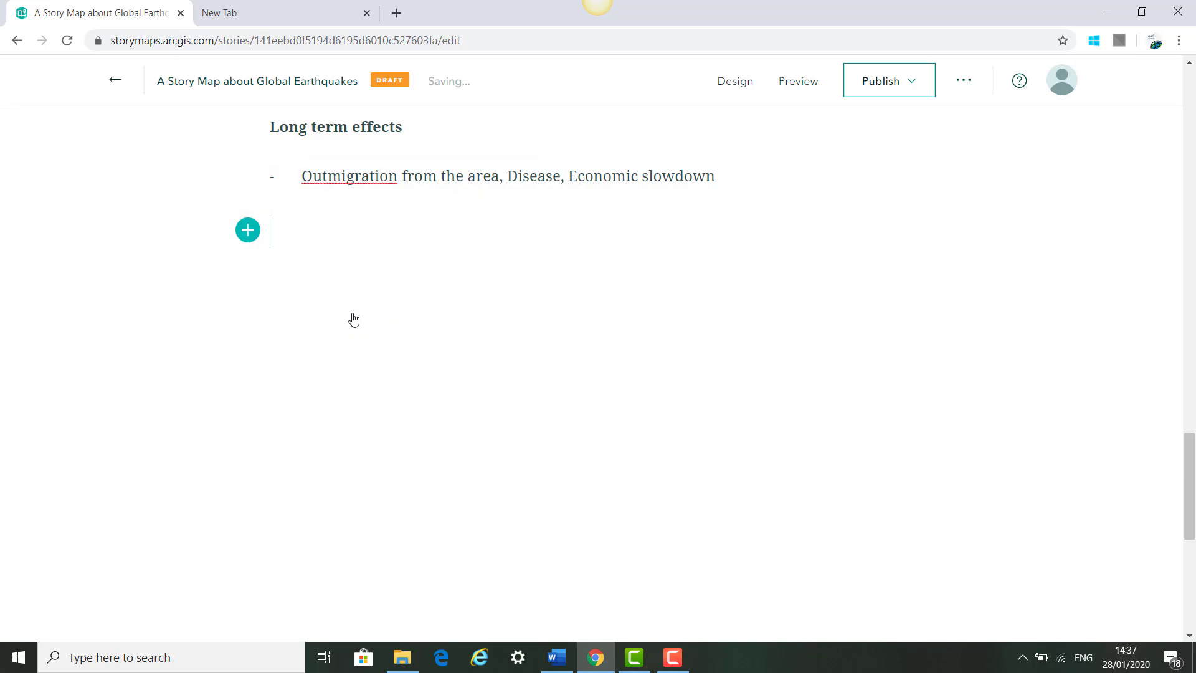
{"action": "type", "text": "Factors that determine damage"}
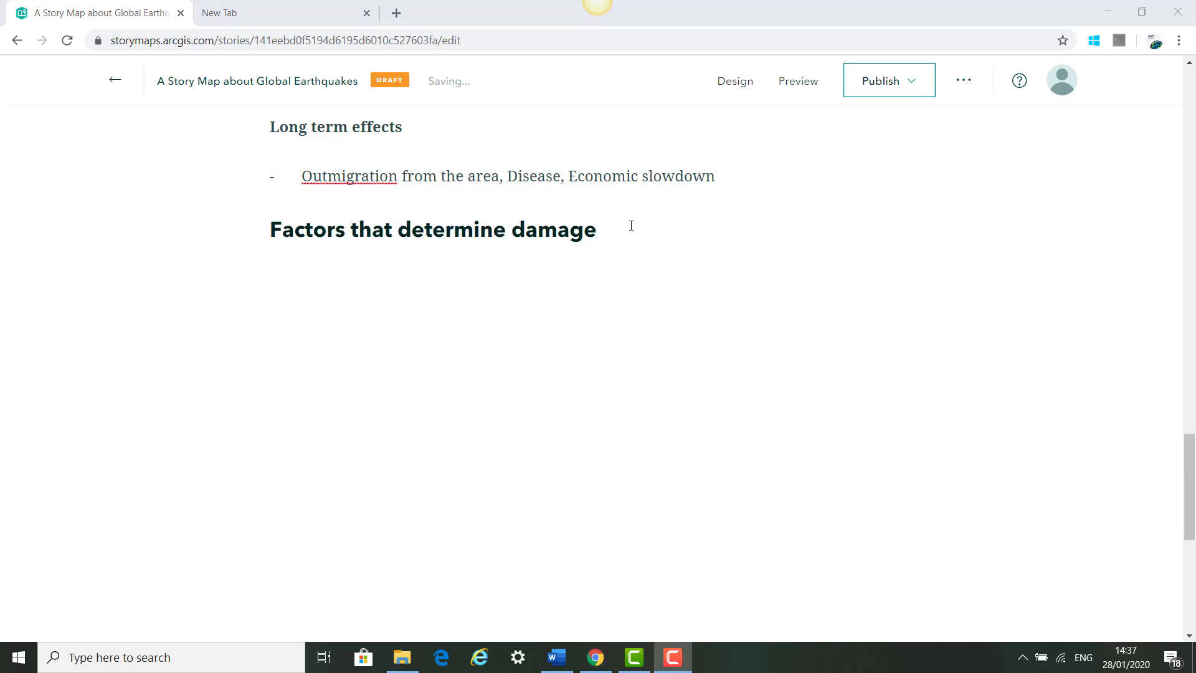
{"action": "key", "text": "Return"}
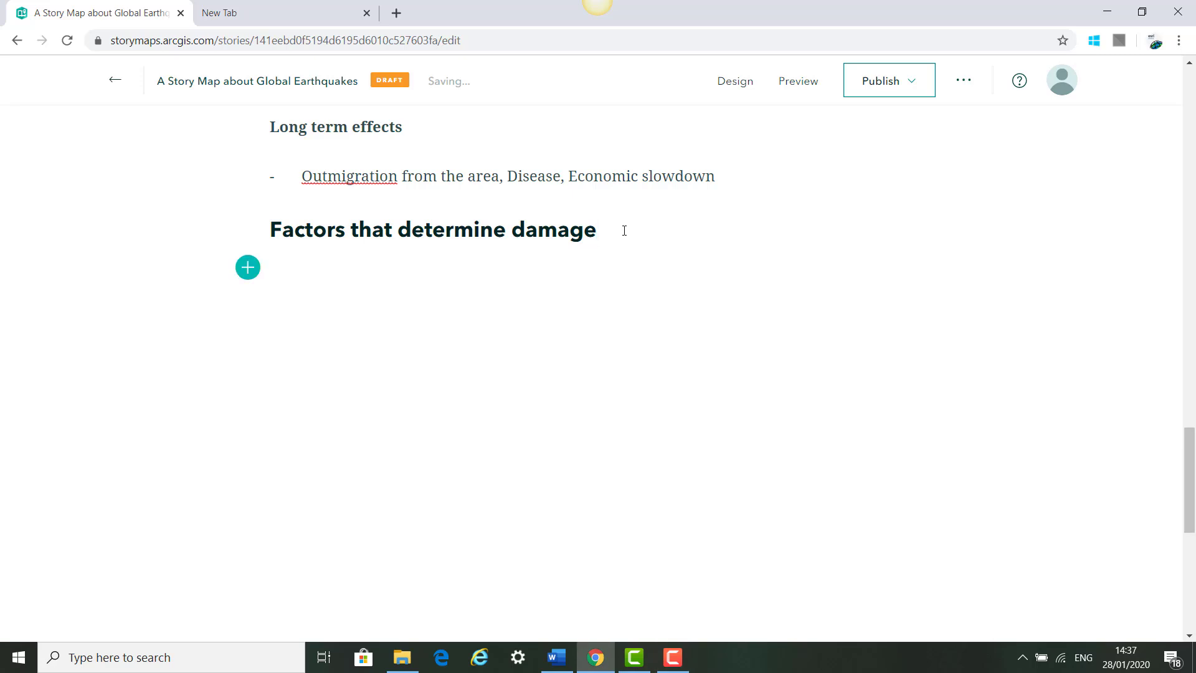
{"action": "key", "text": "ctrl+v"}
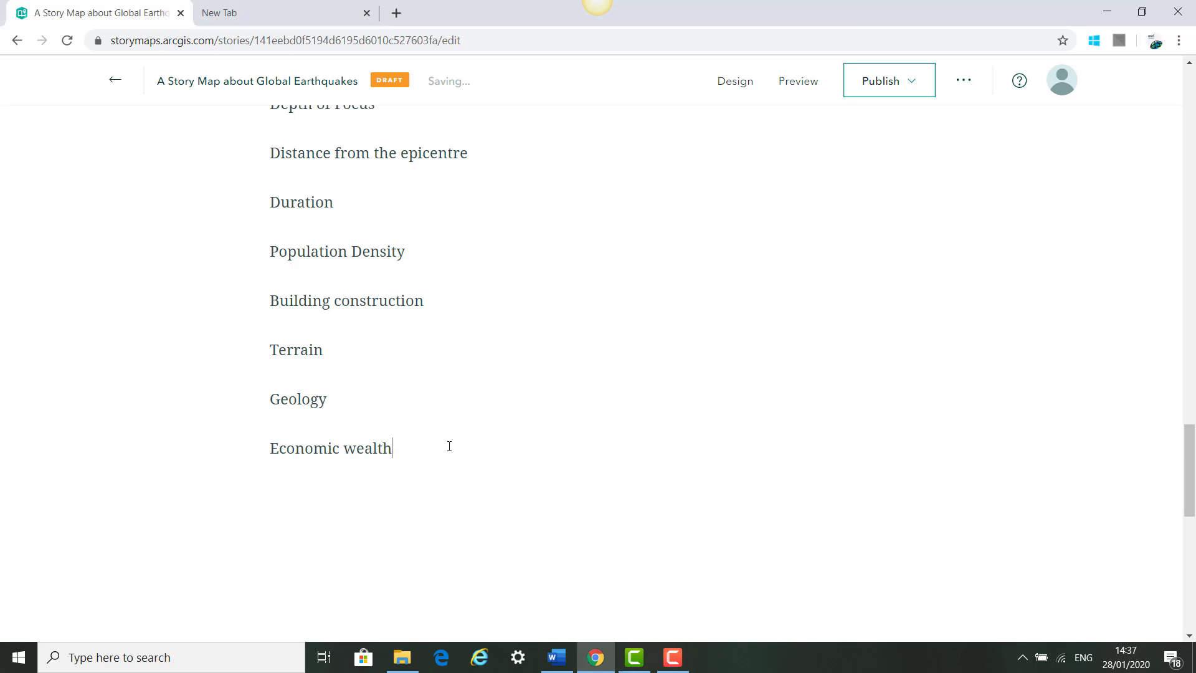
{"action": "key", "text": "Return"}
{"action": "left_click", "coordinate": [248, 497]}
Step: Upload seismic.png as an image and caption it 'Measuring Seismic activity of Earthquakes'
{"action": "scroll", "coordinate": [254, 505], "scroll_direction": "down", "scroll_amount": 7}
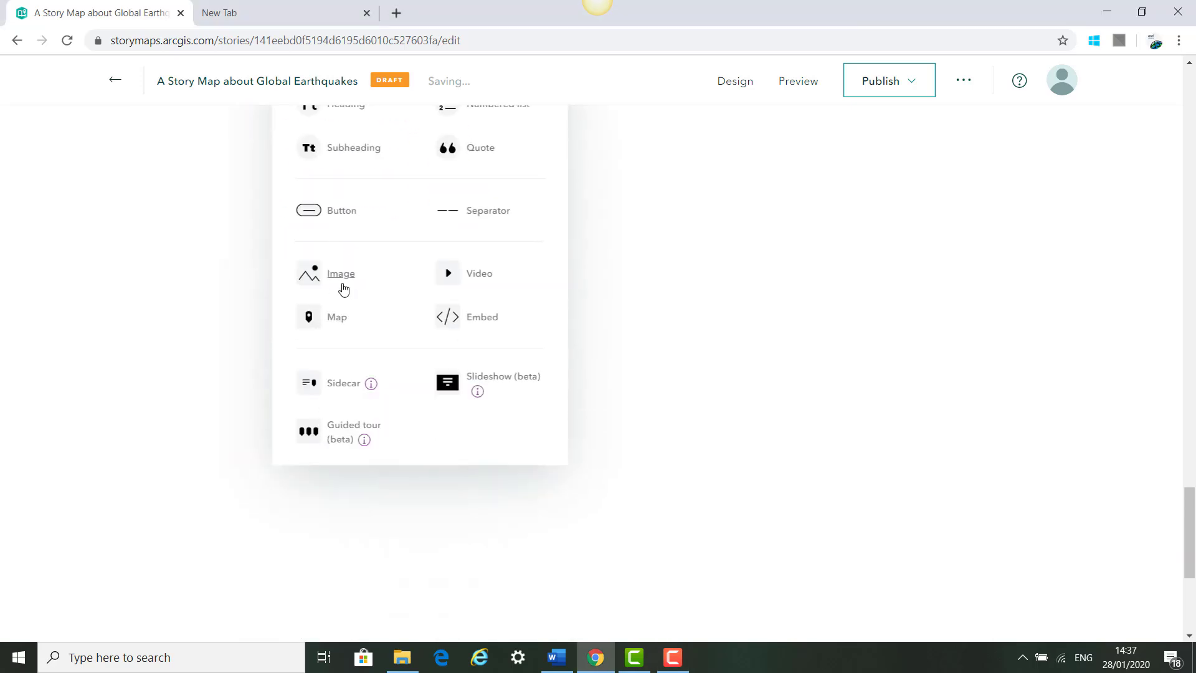
{"action": "left_click", "coordinate": [342, 285]}
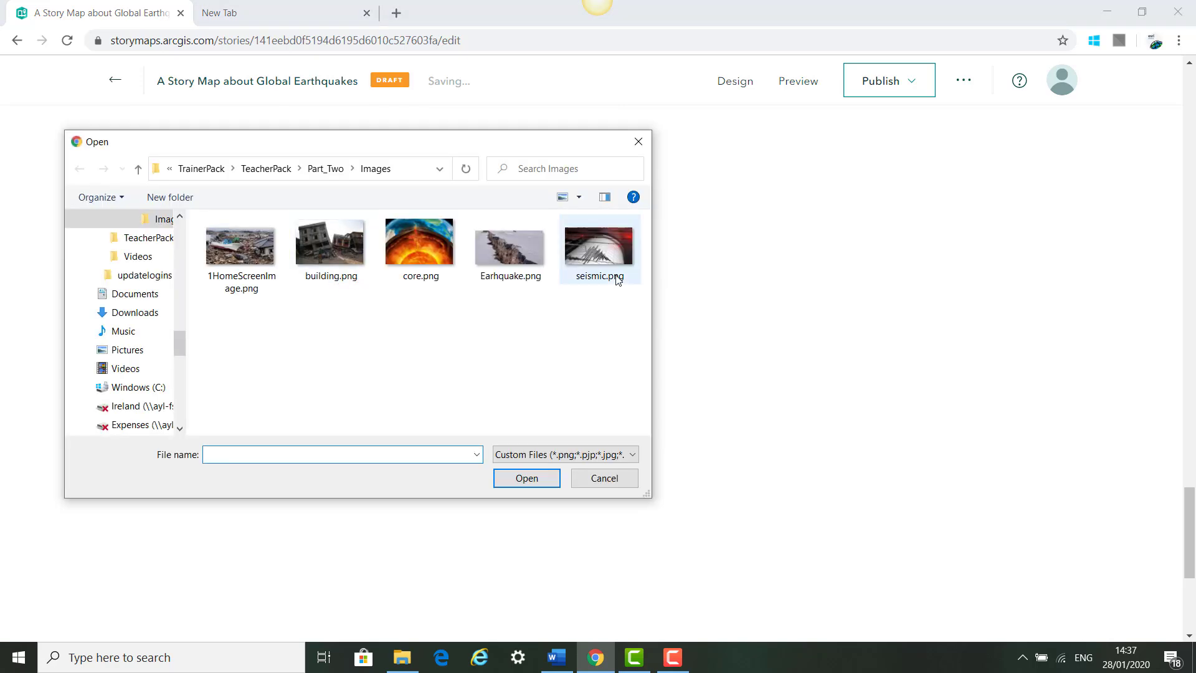
{"action": "left_click", "coordinate": [616, 279]}
{"action": "left_click", "coordinate": [534, 478]}
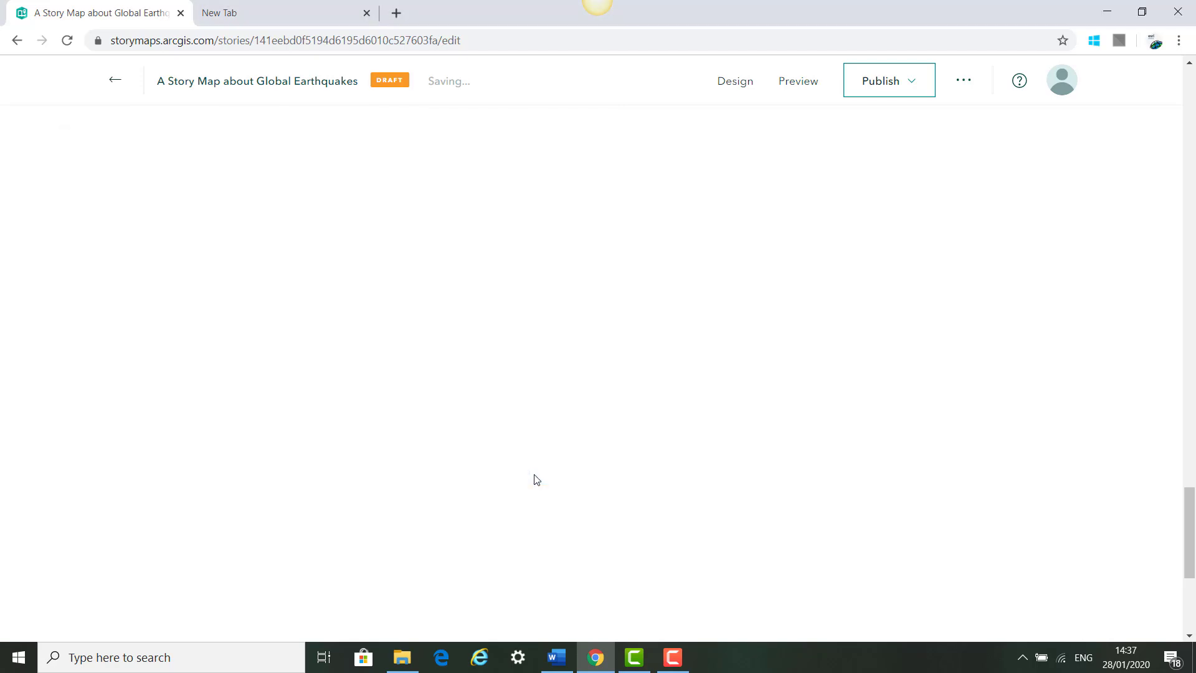
{"action": "left_click", "coordinate": [545, 446]}
{"action": "type", "text": "Measuring Seismic activity of Earthquakes"}
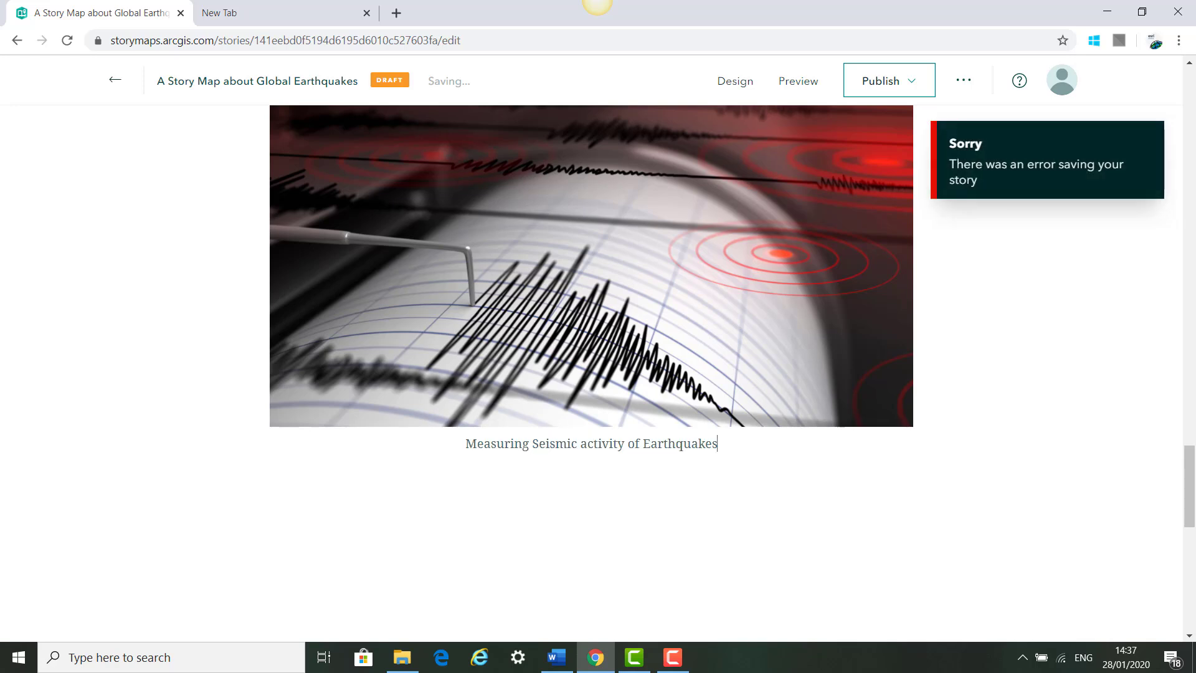
Step: Add an 'Earthquake Prediction' subheading listing six methods, Seismic gaps through Level of water in wells
{"action": "left_click", "coordinate": [249, 470]}
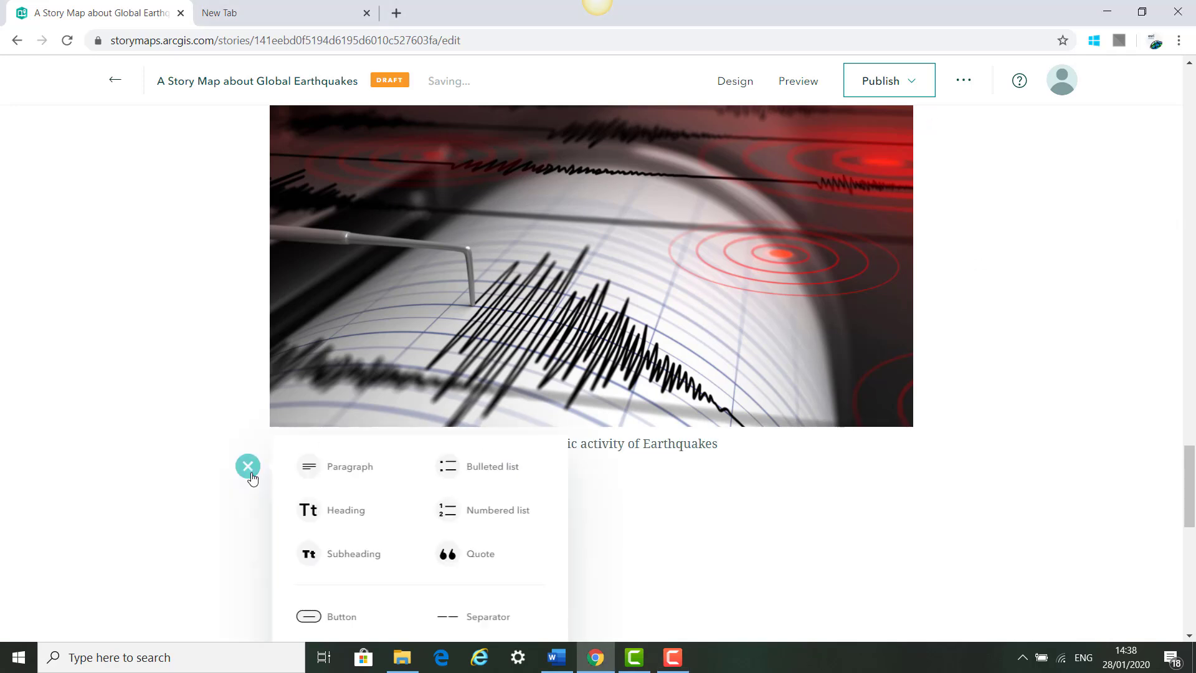
{"action": "left_click", "coordinate": [349, 322]}
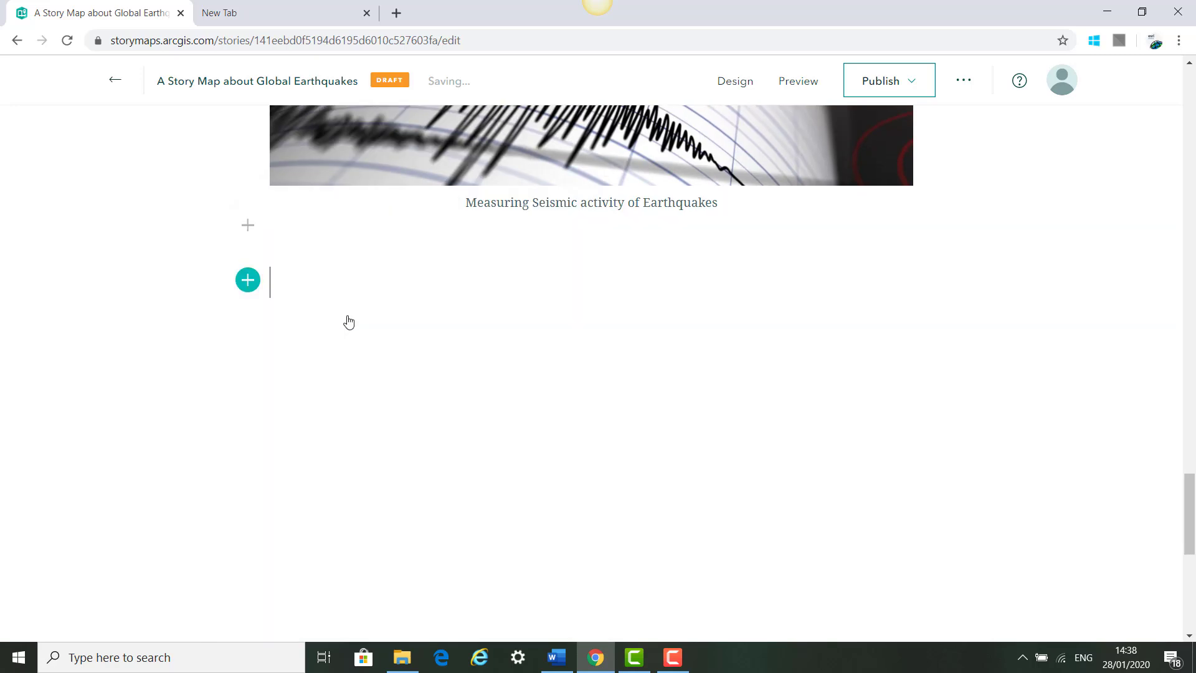
{"action": "type", "text": "Earthquake Prediction"}
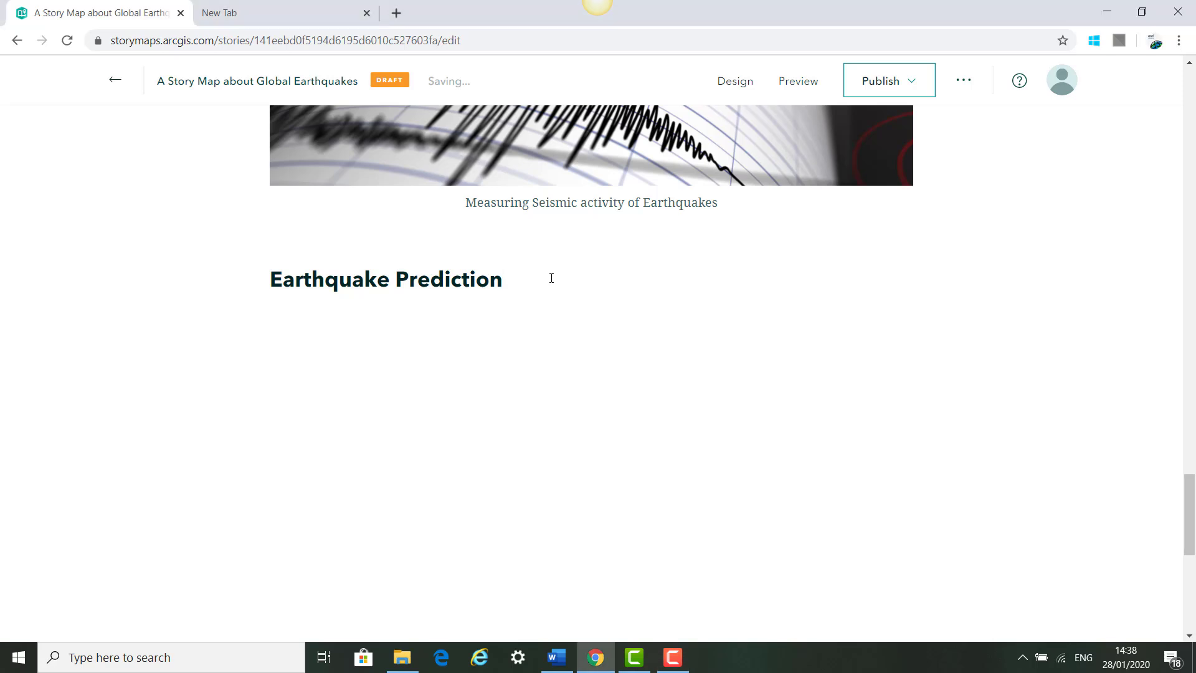
{"action": "key", "text": "Return"}
{"action": "type", "text": "Seismic gaps Tiltmeters Radon gas Lasers Animal behaviour Level of water in wells"}
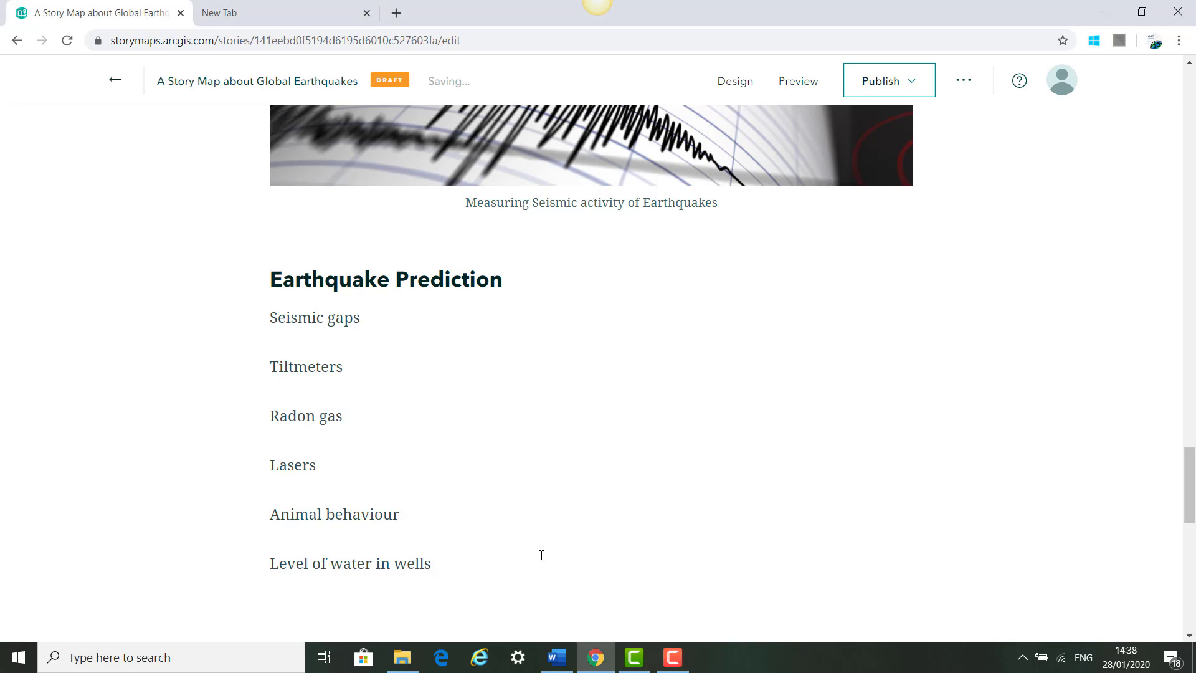
{"action": "left_click", "coordinate": [443, 553]}
{"action": "key", "text": "Return"}
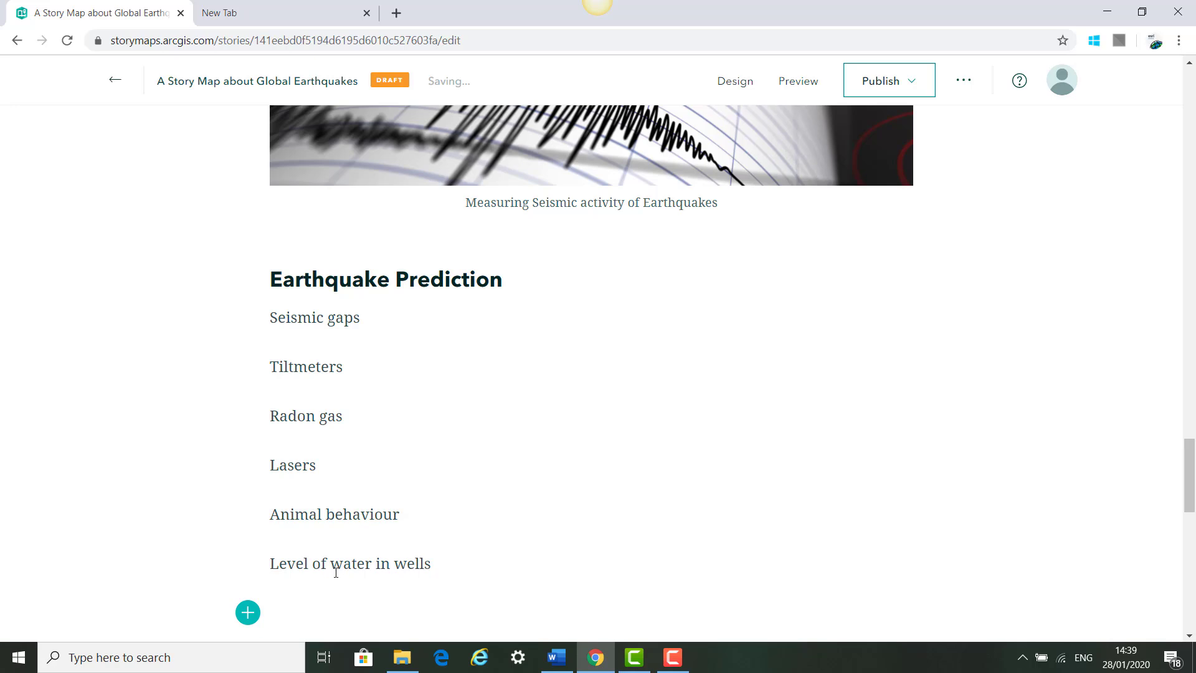
Step: Add a 'Limiting earthquake damage' subheading with three paragraphs on earthquake-proof buildings, MDCs and LDCs
{"action": "left_click", "coordinate": [248, 612]}
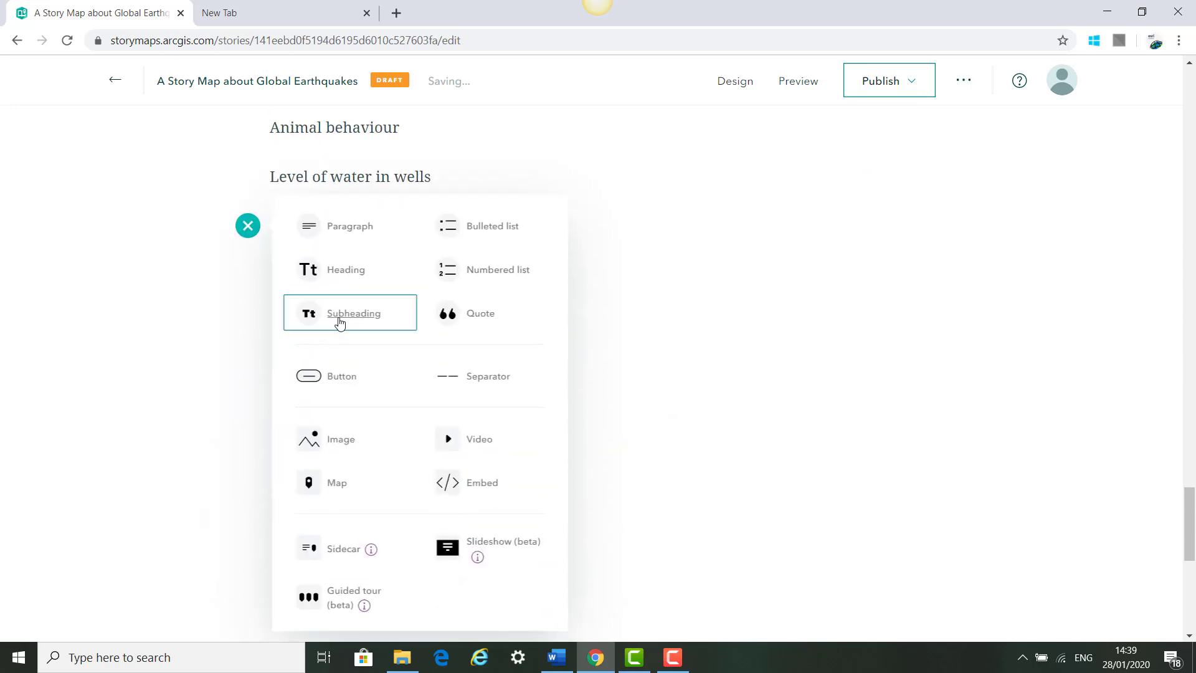
{"action": "left_click", "coordinate": [340, 321]}
{"action": "type", "text": "Limiting earthquake damage"}
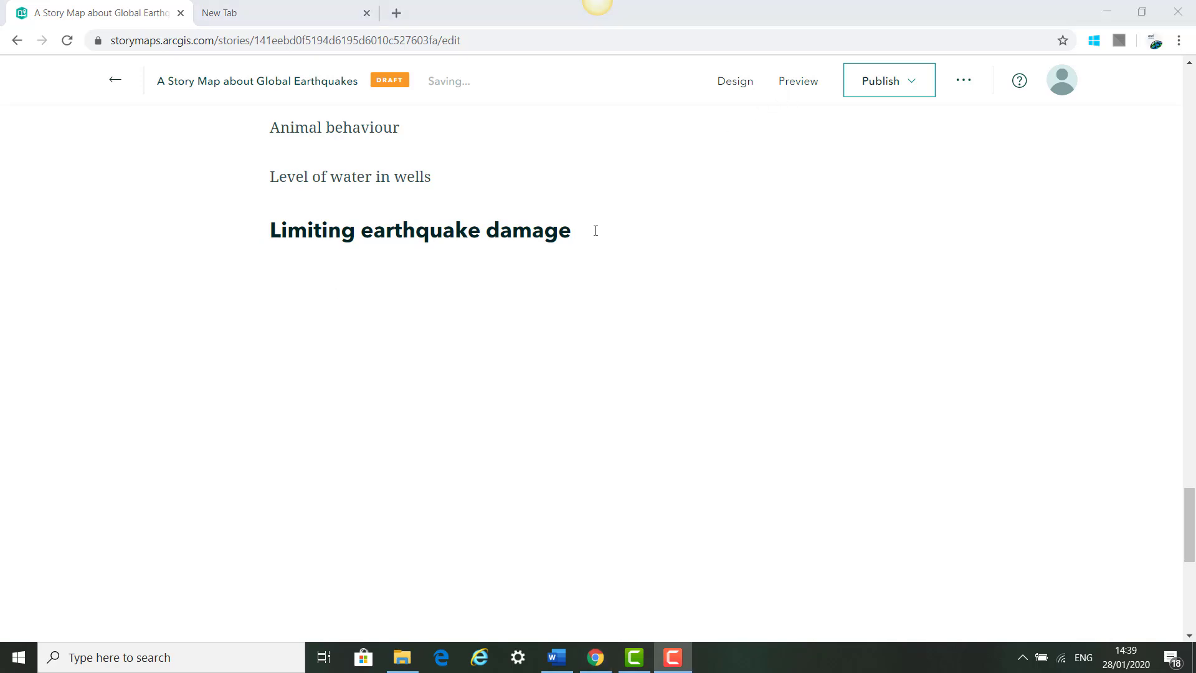
{"action": "key", "text": "Return"}
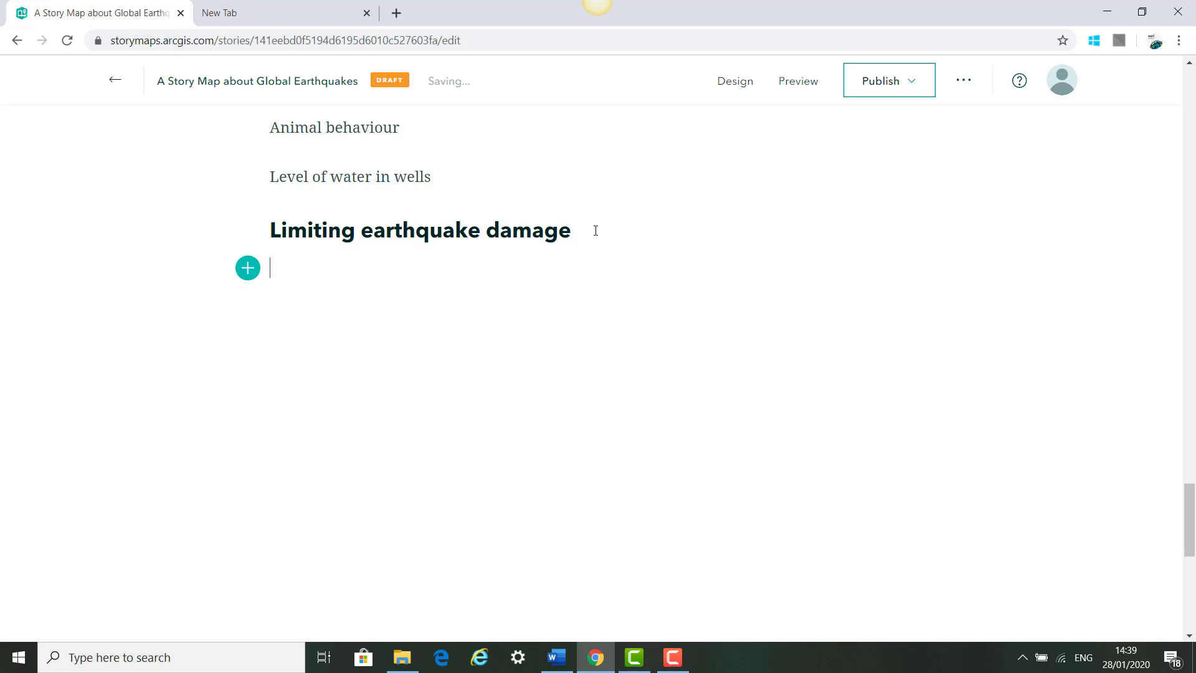
{"action": "type", "text": "Earthquake- proof buildings MDCs: rollers, flexible columns, fire proofing, deep foundations, cross beams LDCs: low-rise buildings, hollow blocks, reinforced concrete pillars, fixing items to the walls"}
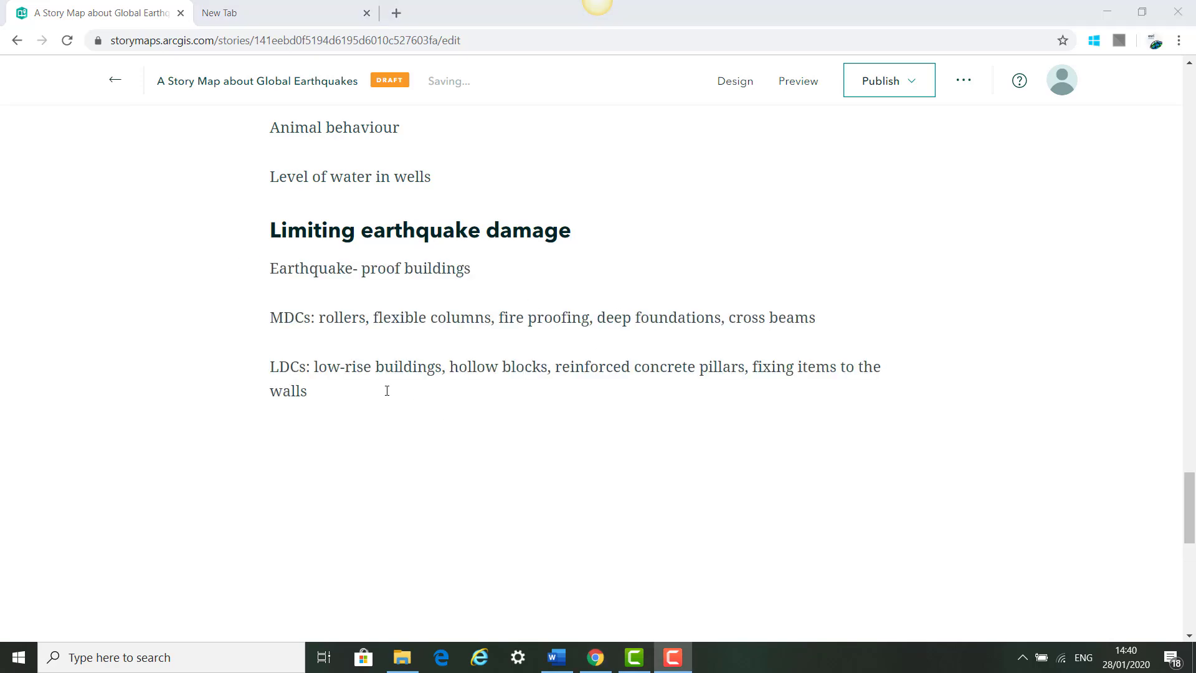
{"action": "key", "text": "Return"}
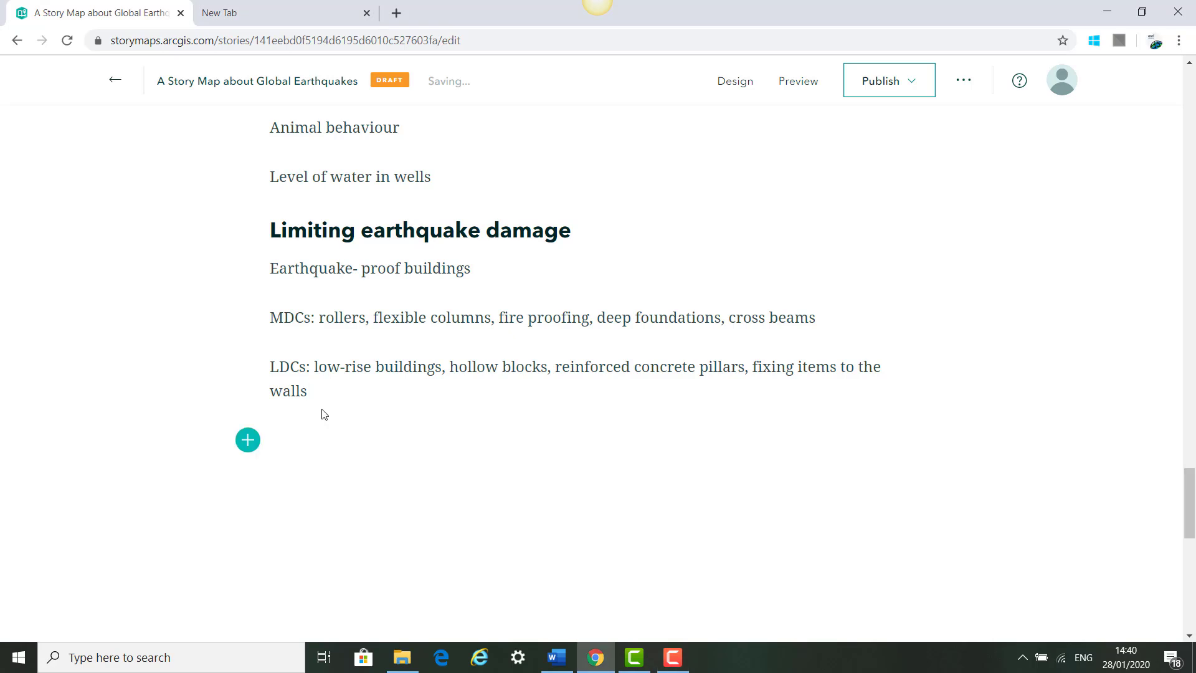
Step: Insert the building.png photo of collapsed buildings below the LDCs notes
{"action": "left_click", "coordinate": [248, 440]}
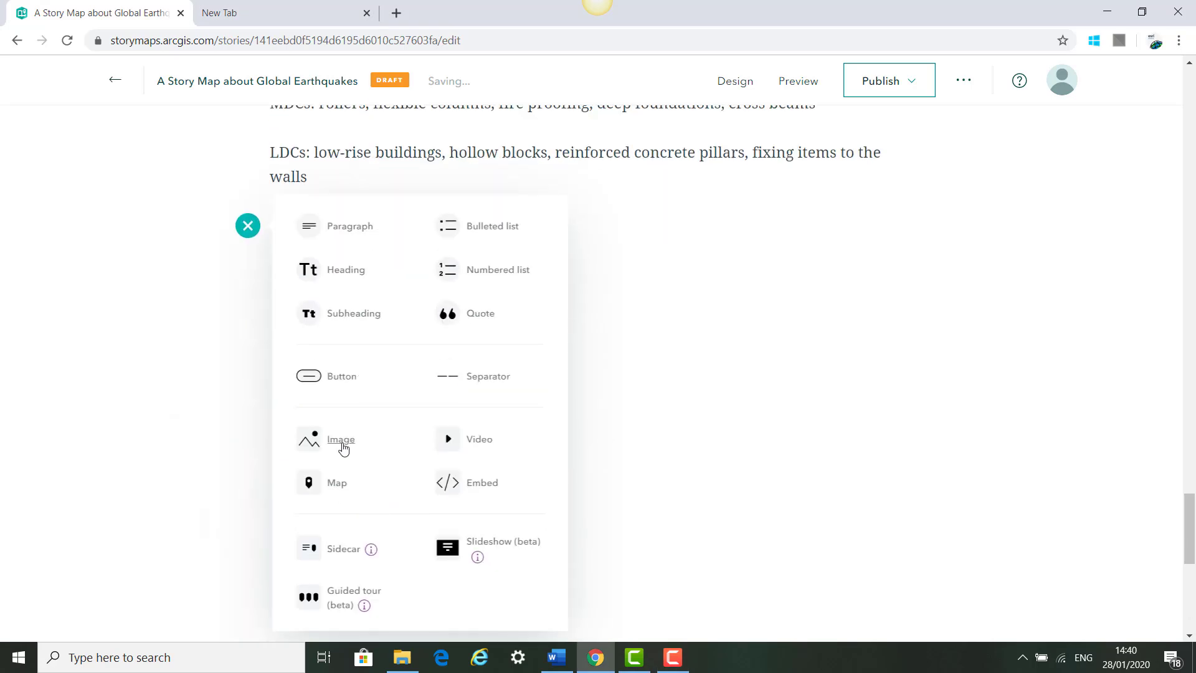
{"action": "left_click", "coordinate": [341, 440]}
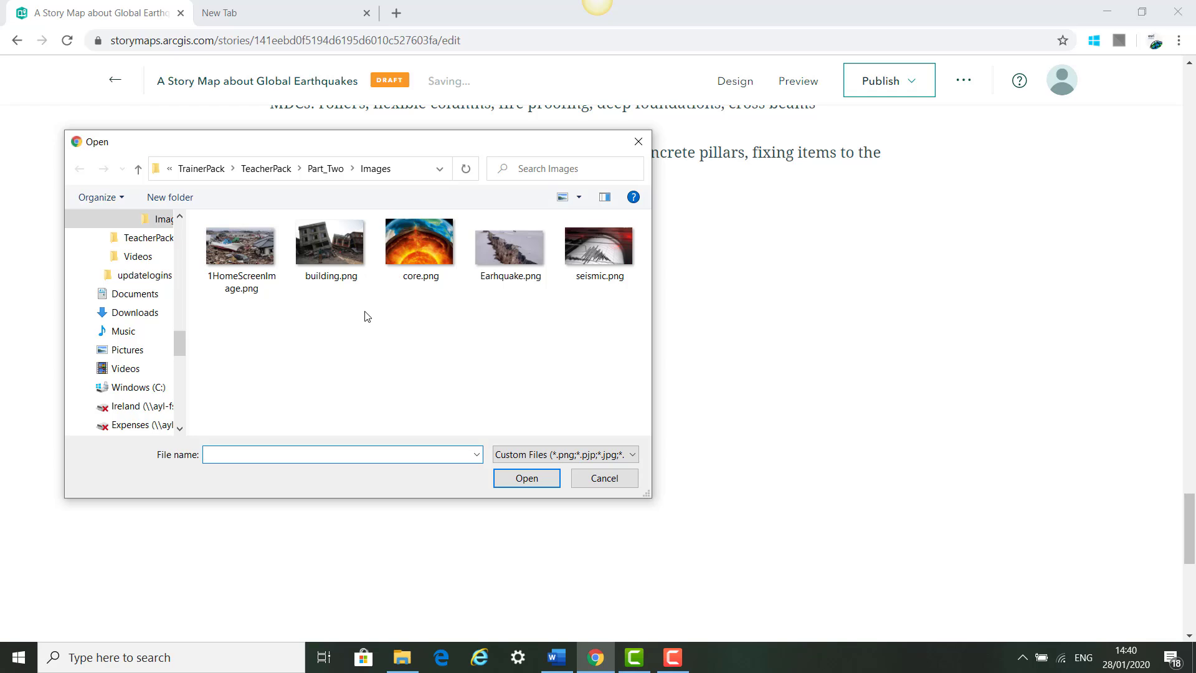
{"action": "left_click", "coordinate": [330, 248]}
{"action": "left_click", "coordinate": [527, 478]}
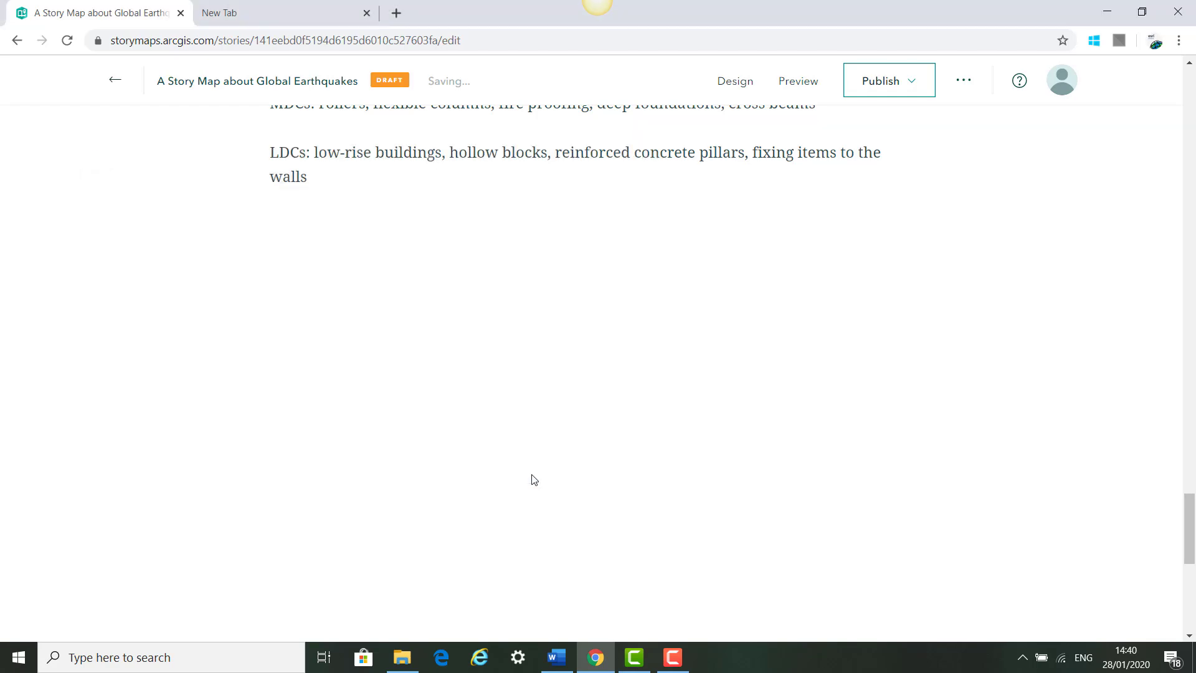
{"action": "scroll", "coordinate": [532, 473], "scroll_direction": "down", "scroll_amount": 5}
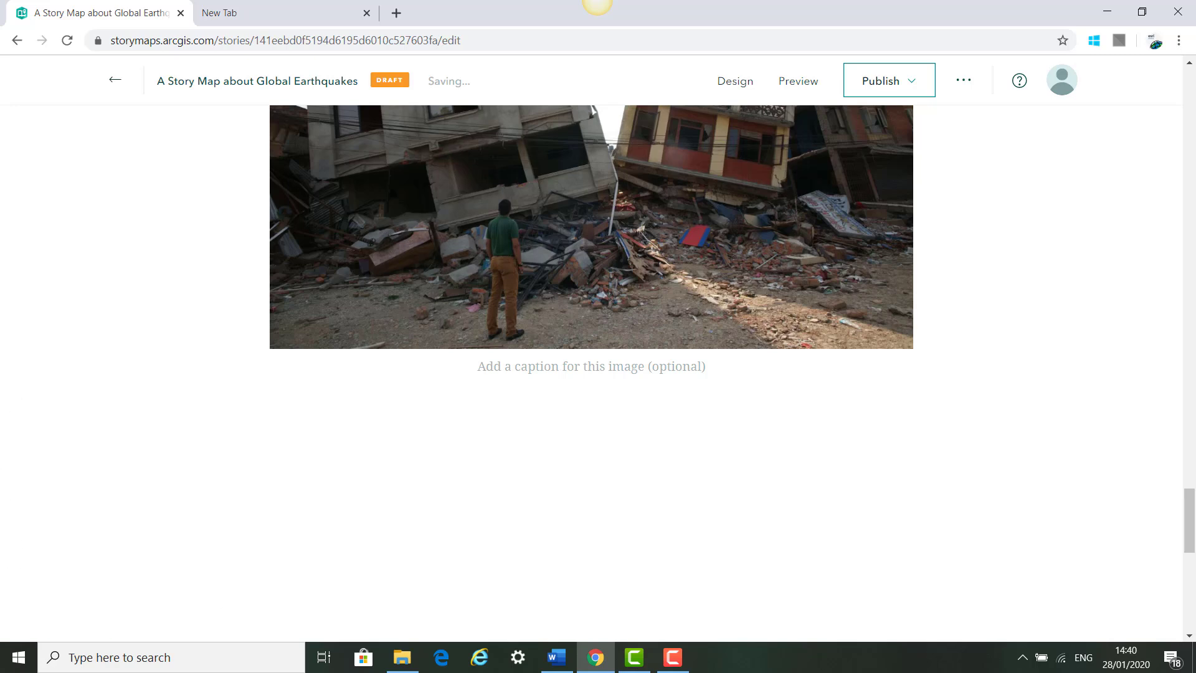
{"action": "key", "text": "F9"}
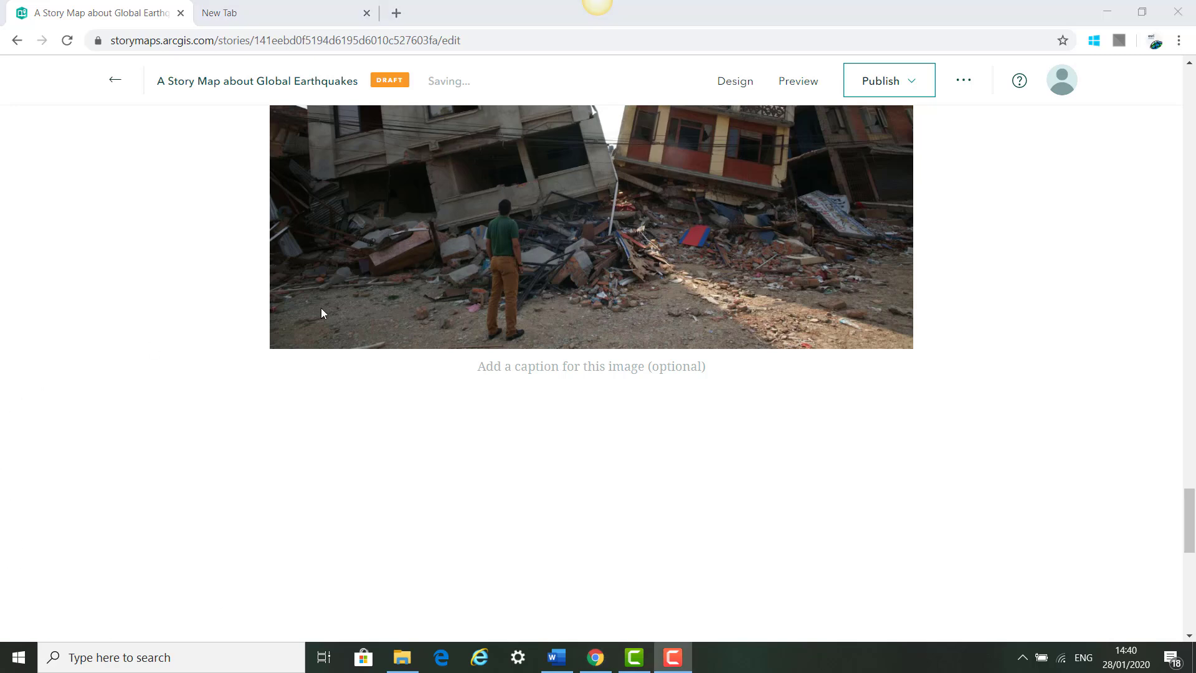
{"action": "left_click", "coordinate": [247, 388]}
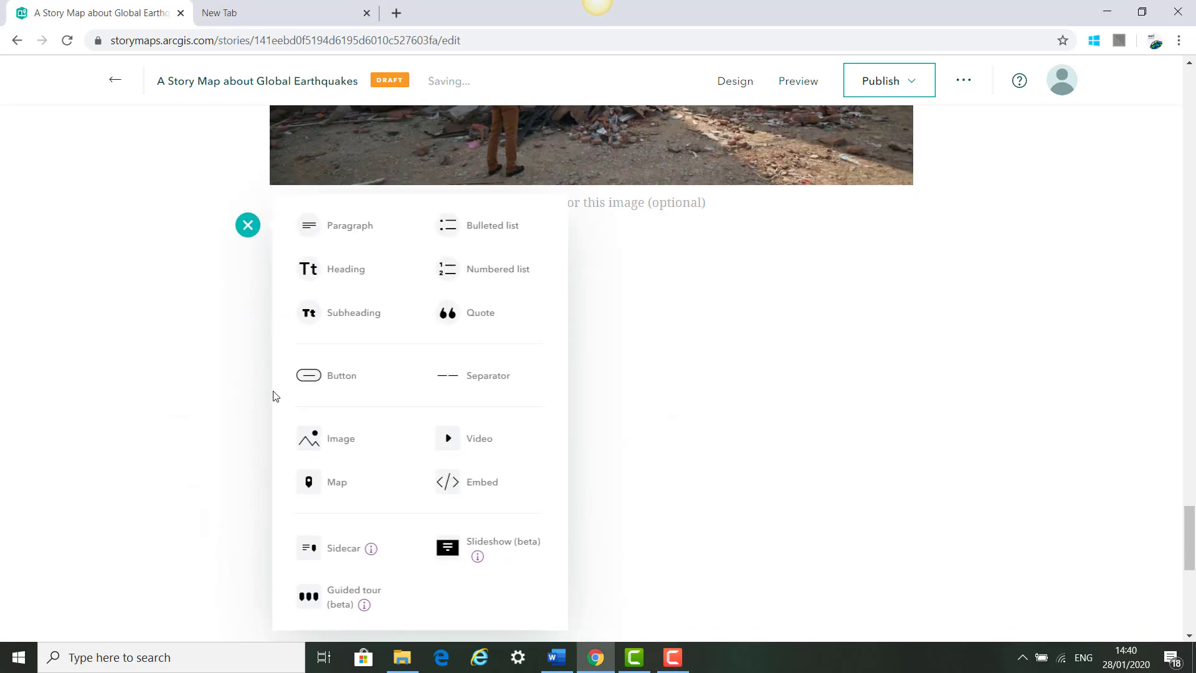
Step: Insert a separator below the image, then a 'Japan Case Study' heading
{"action": "left_click", "coordinate": [497, 379]}
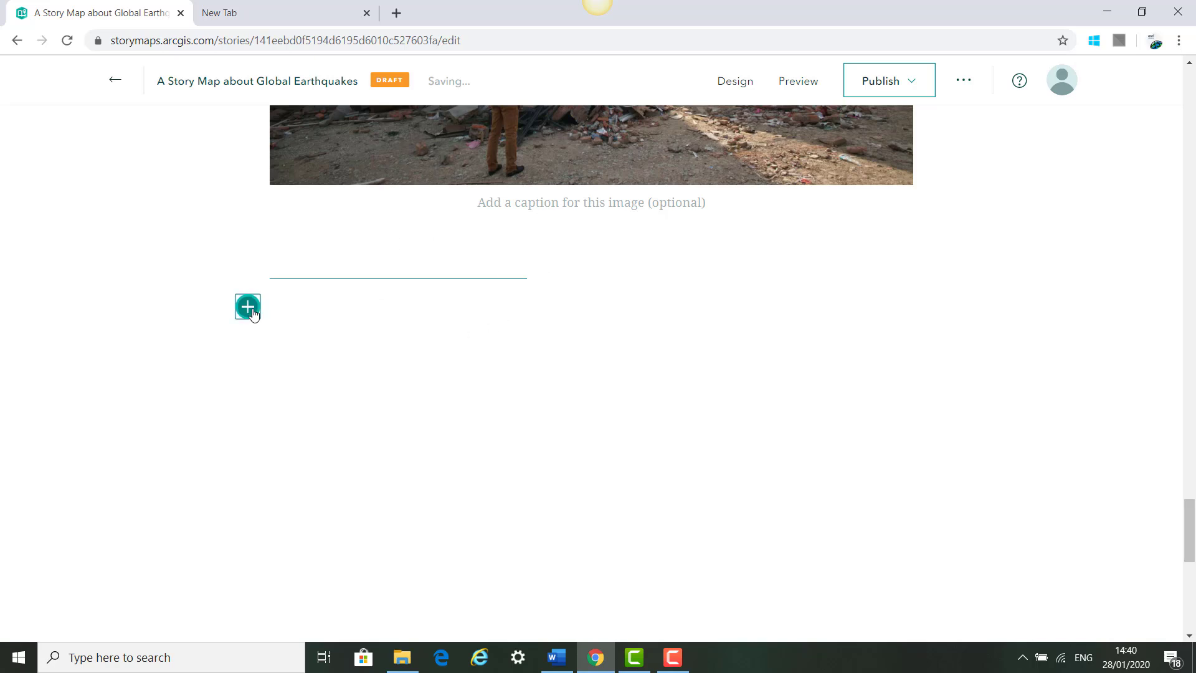
{"action": "left_click", "coordinate": [248, 307]}
{"action": "left_click", "coordinate": [347, 277]}
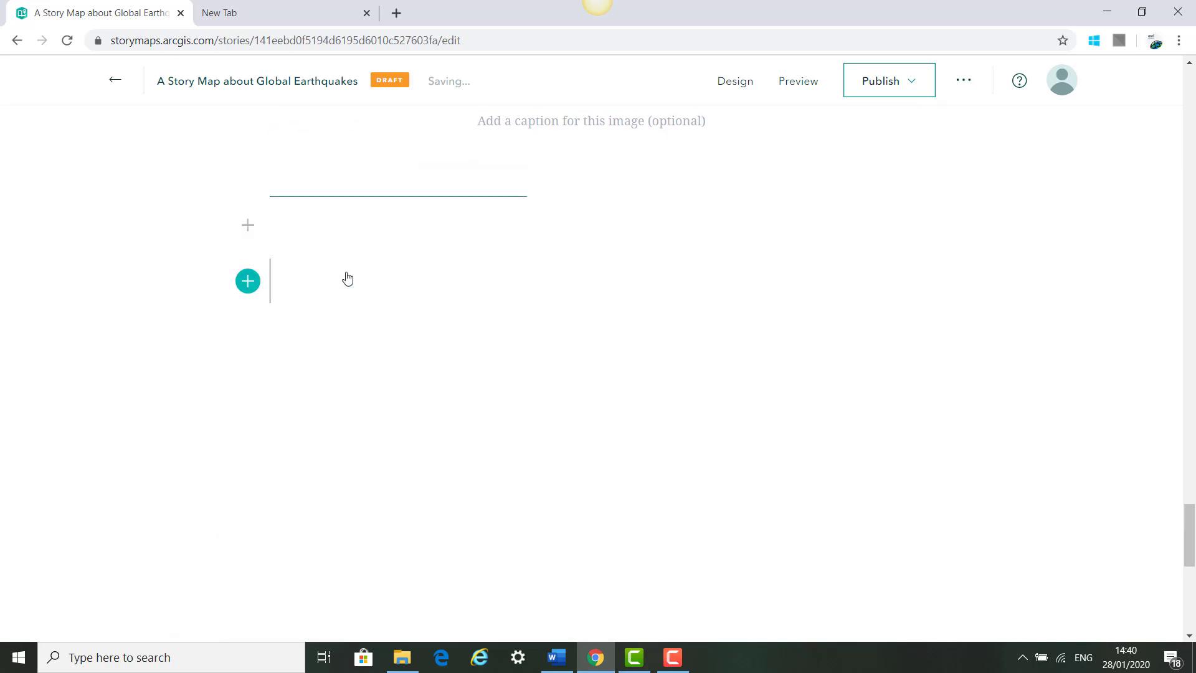
{"action": "type", "text": "Japan Case Study"}
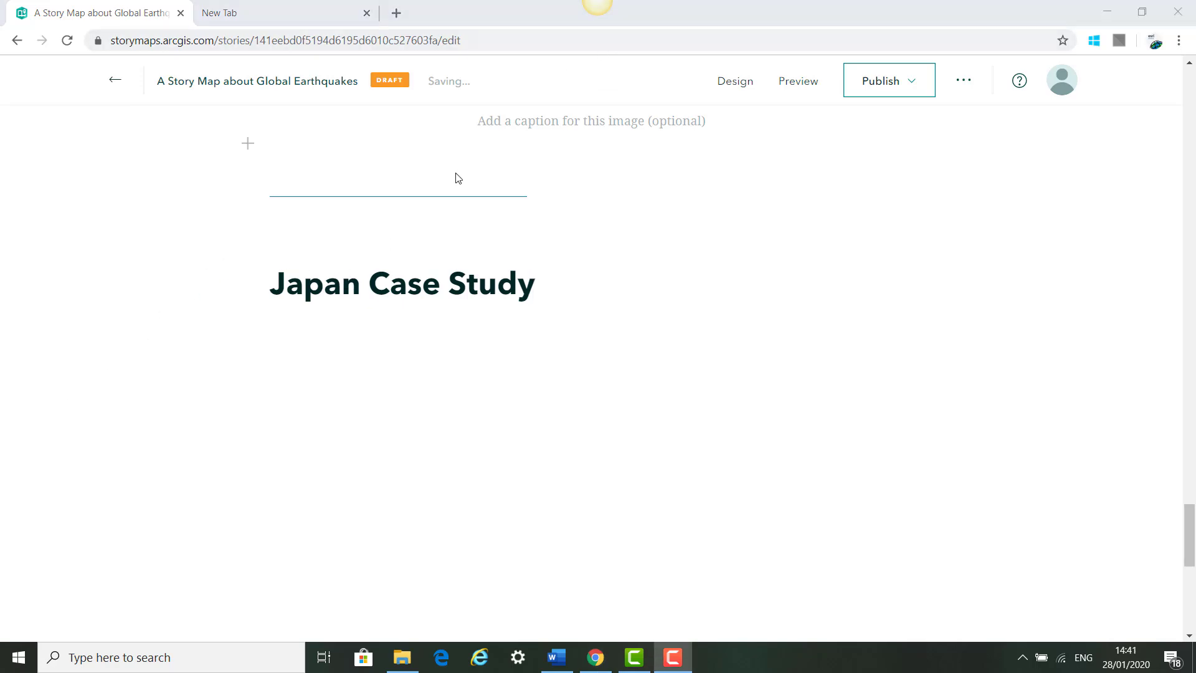
{"action": "mouse_move", "coordinate": [424, 198]}
Step: Paste the paragraph on the March 2011 magnitude 8.9 Japan earthquake under the heading
{"action": "left_click", "coordinate": [572, 280]}
{"action": "key", "text": "Return"}
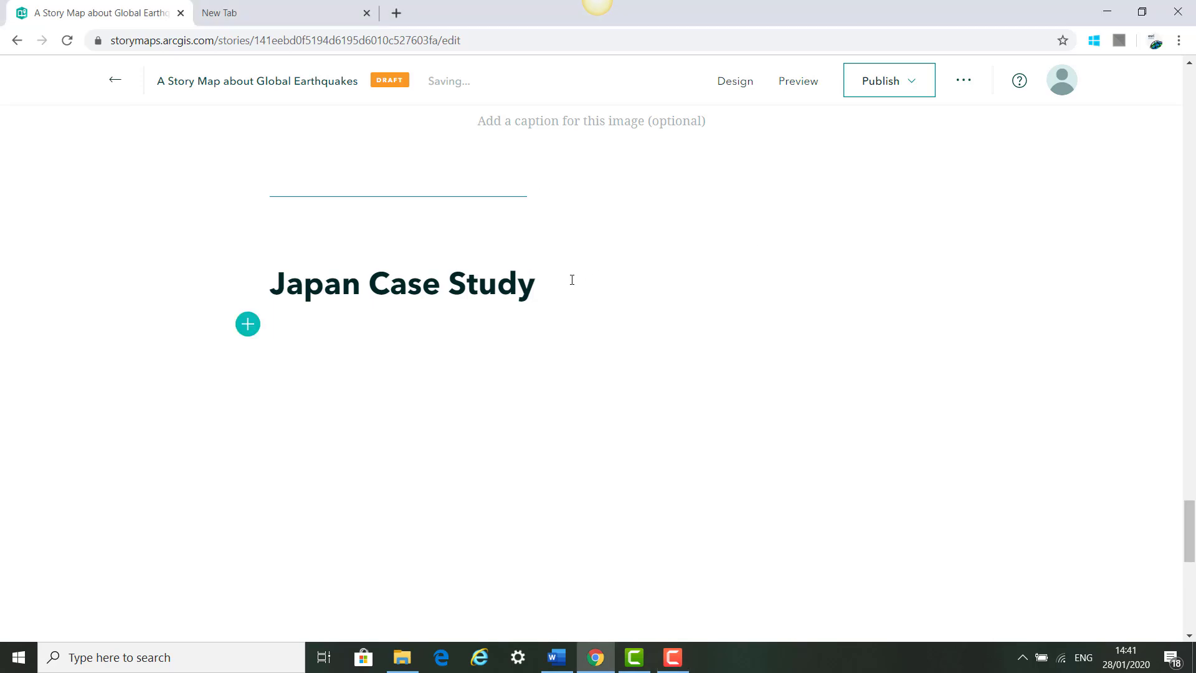
{"action": "type", "text": "Japan was hit by an earthquake with a magnitude of 8.9 in March 2011. The subduction zone was along the Pacific Plate and the Eurasian Plate and they moved 5-8km. This happened 130km off the coast of Japan. It was a shallow focus earthquake and it caused a 10 m tsunami and tsunami warnings were issued. The coast became a muddy swamp, 27,000 people were killed and there was damage to the nuclear plant at Fukashima. 500,000 people were left homeless."}
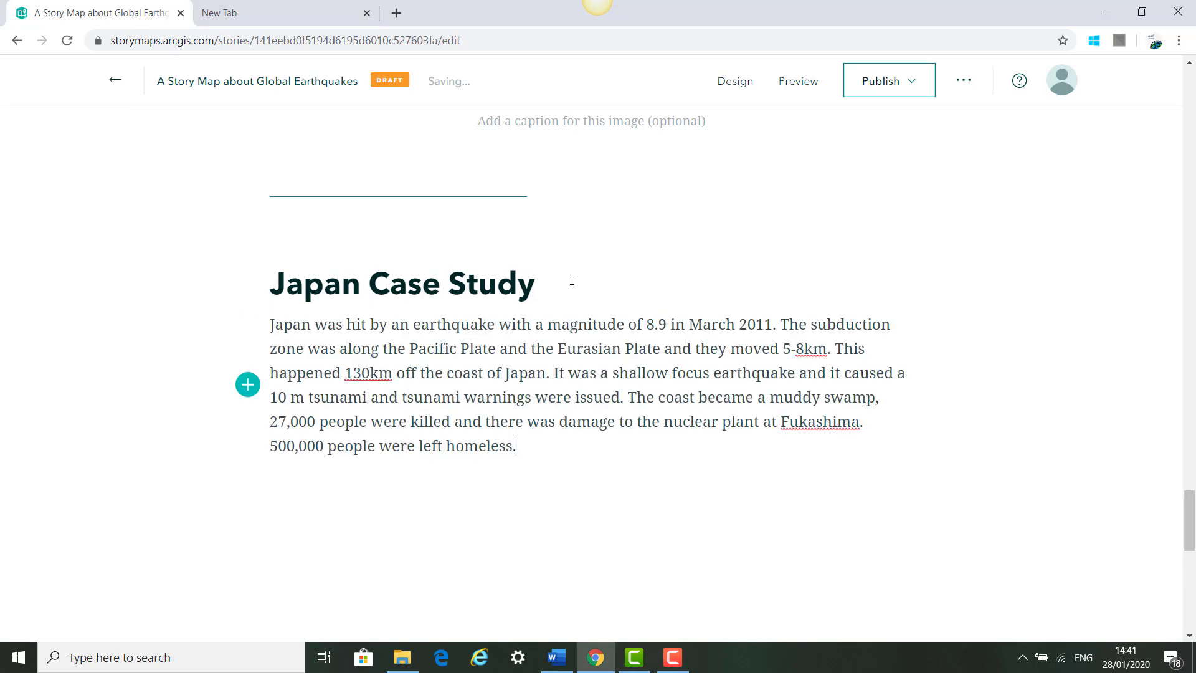
{"action": "key", "text": "Return"}
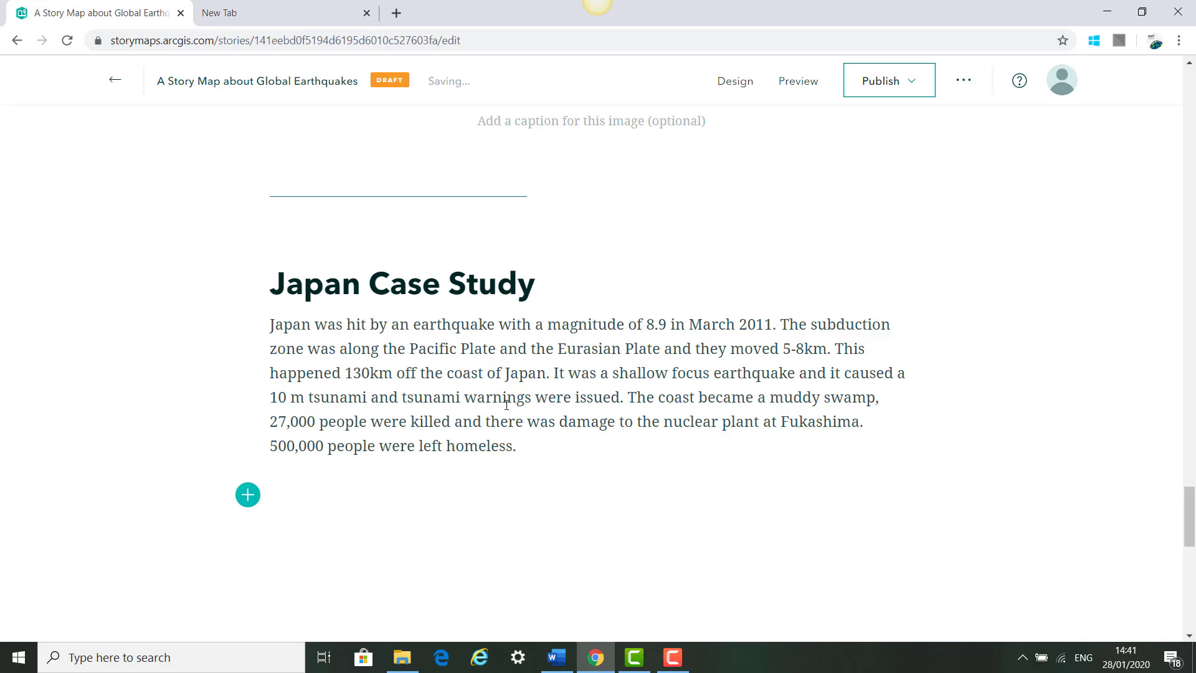
{"action": "key", "text": "F10"}
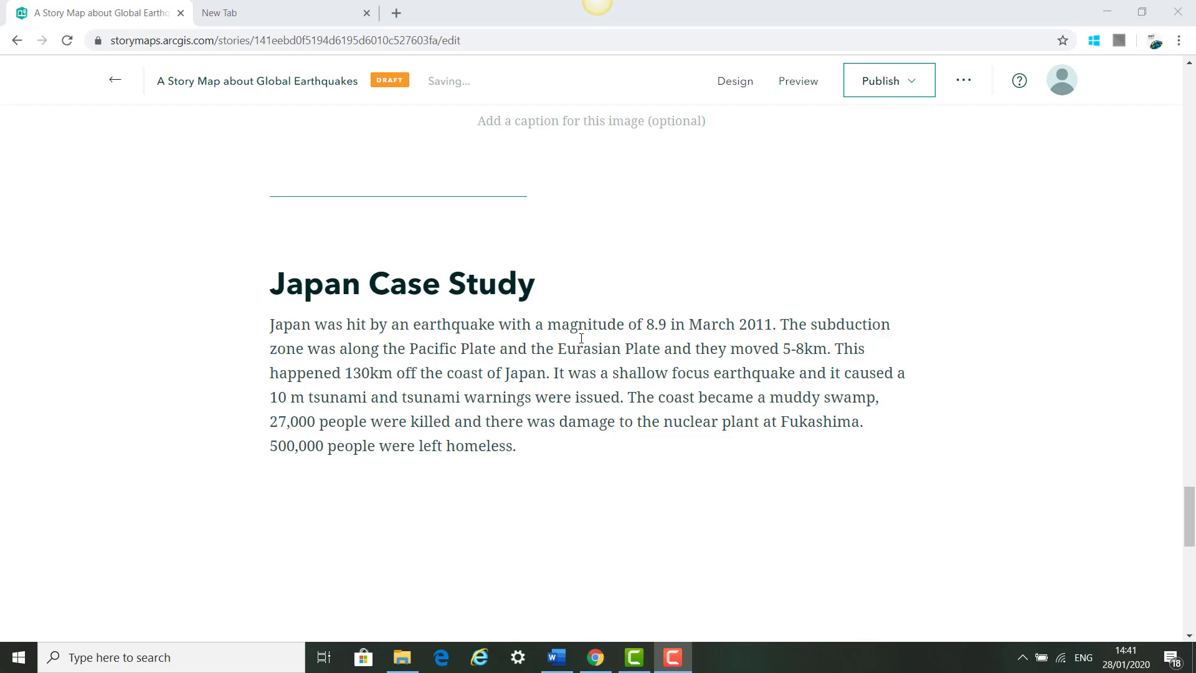
{"action": "left_click", "coordinate": [536, 451]}
{"action": "key", "text": "Return"}
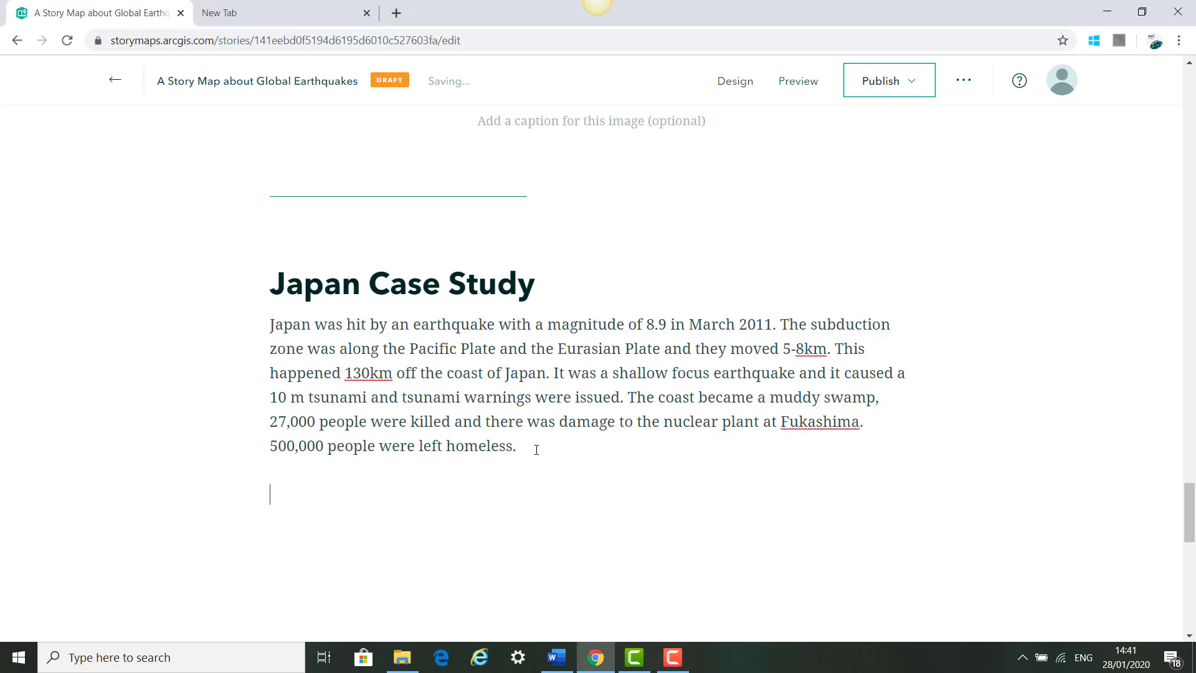
Step: Embed the 'Rare Video: Japan Tsunami | National Geographic' YouTube link as a video block
{"action": "left_click", "coordinate": [248, 494]}
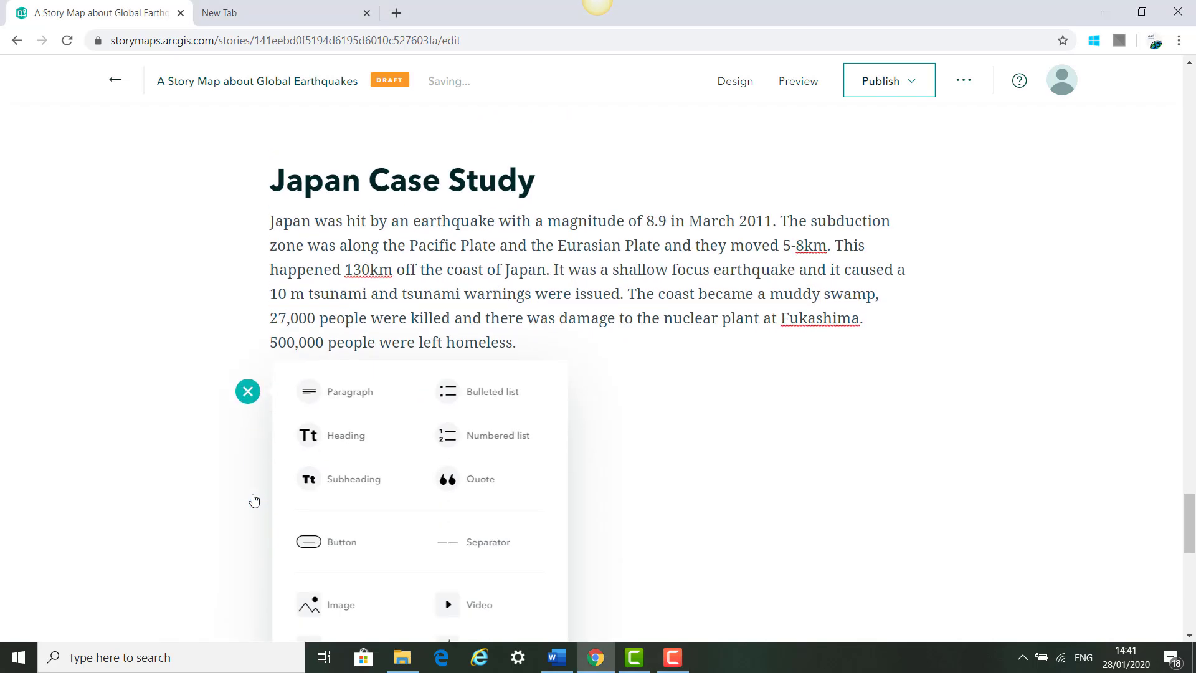
{"action": "left_click", "coordinate": [482, 439]}
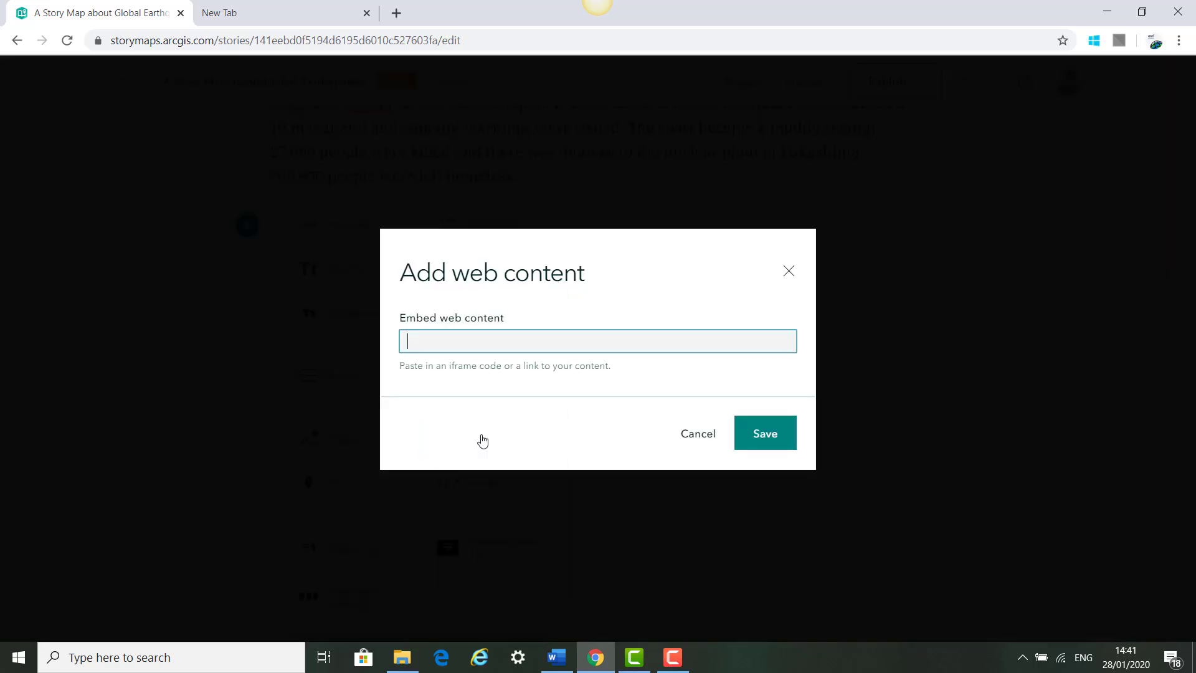
{"action": "type", "text": "https://youtu.be/oWzdgBNfhQU"}
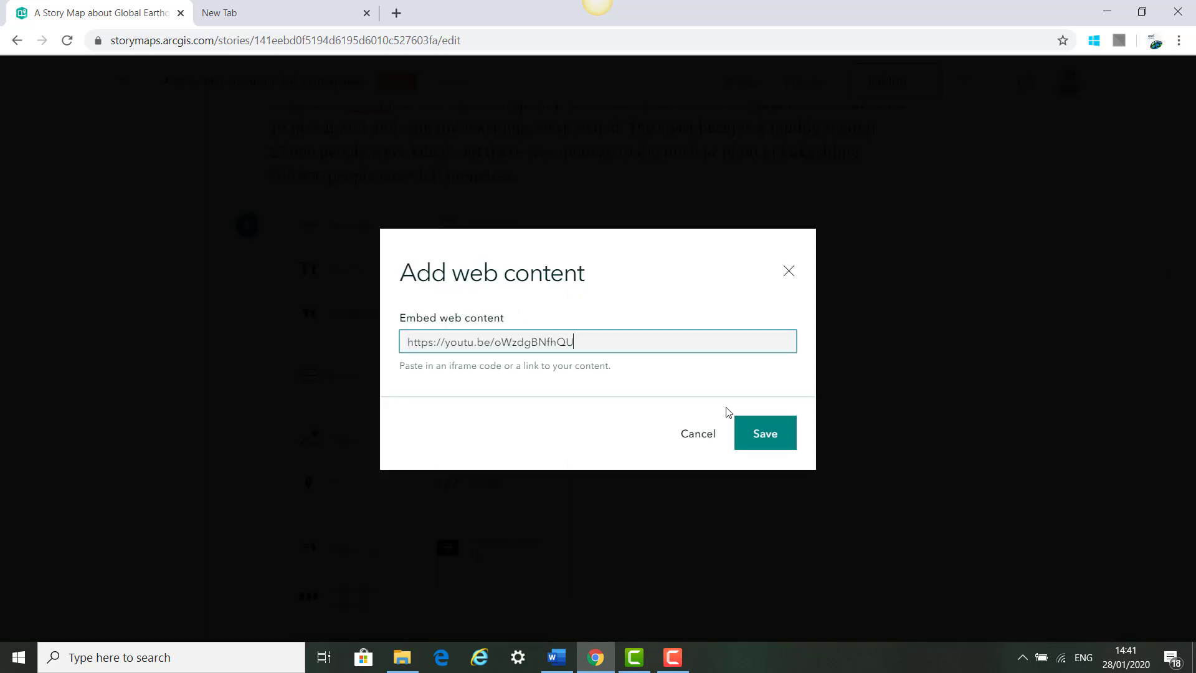
{"action": "left_click", "coordinate": [765, 434]}
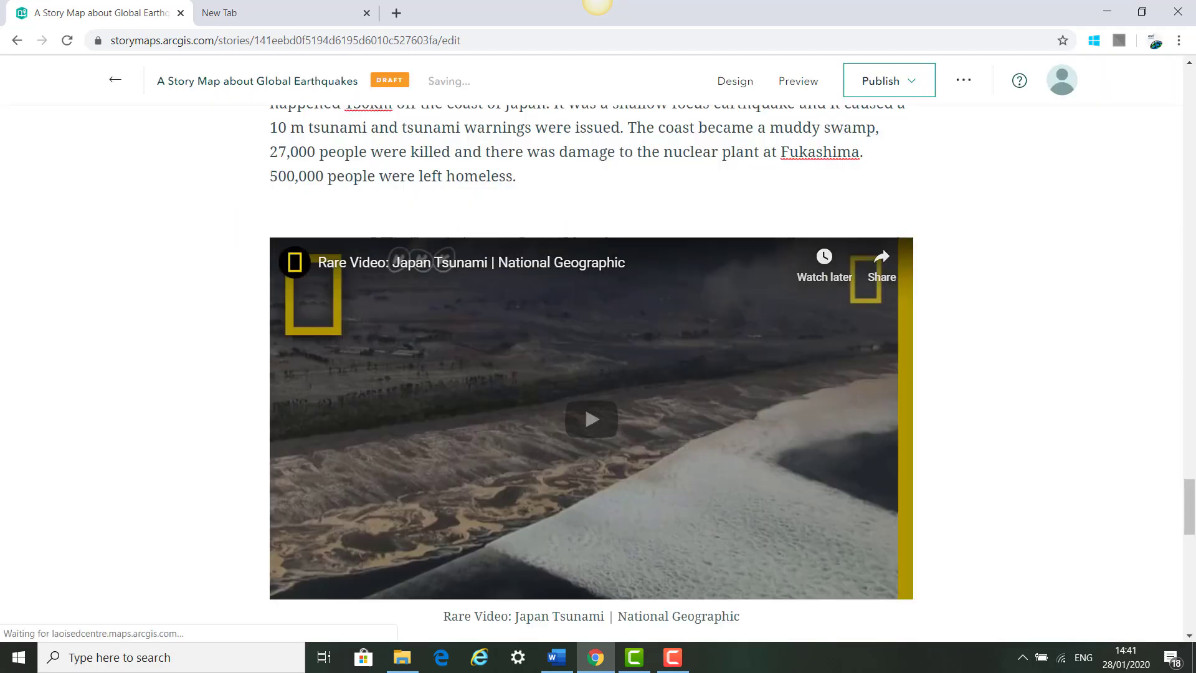
Step: Set the tsunami video's layout to Medium width
{"action": "mouse_move", "coordinate": [376, 302]}
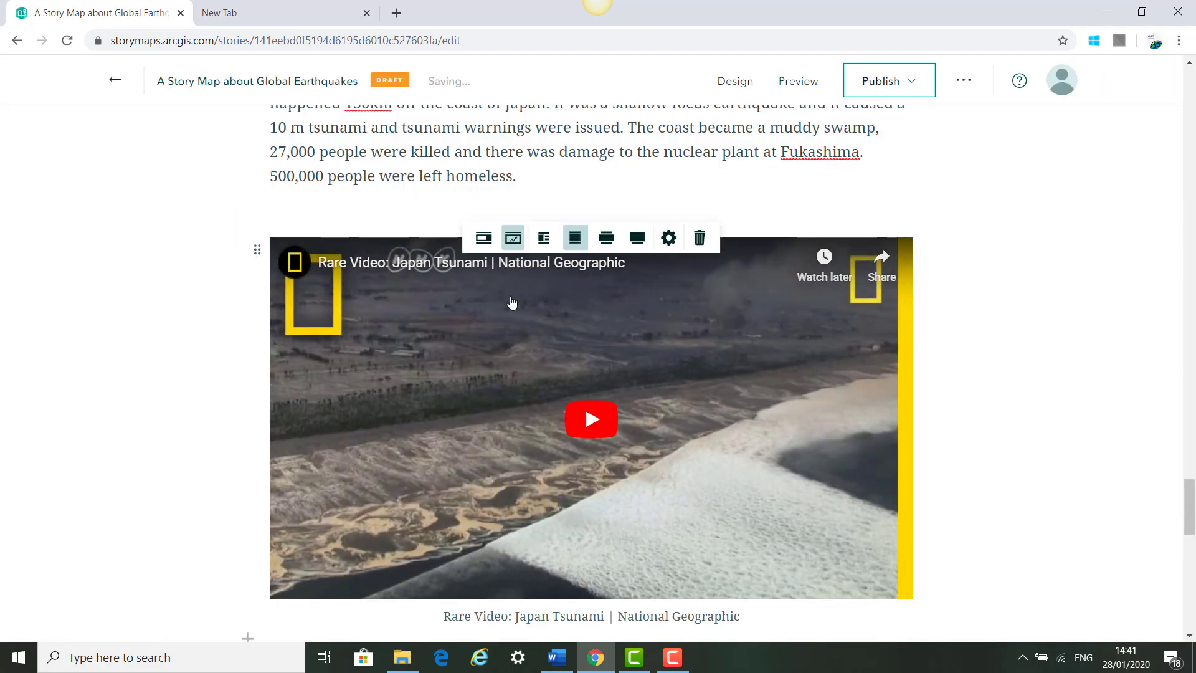
{"action": "left_click", "coordinate": [606, 238]}
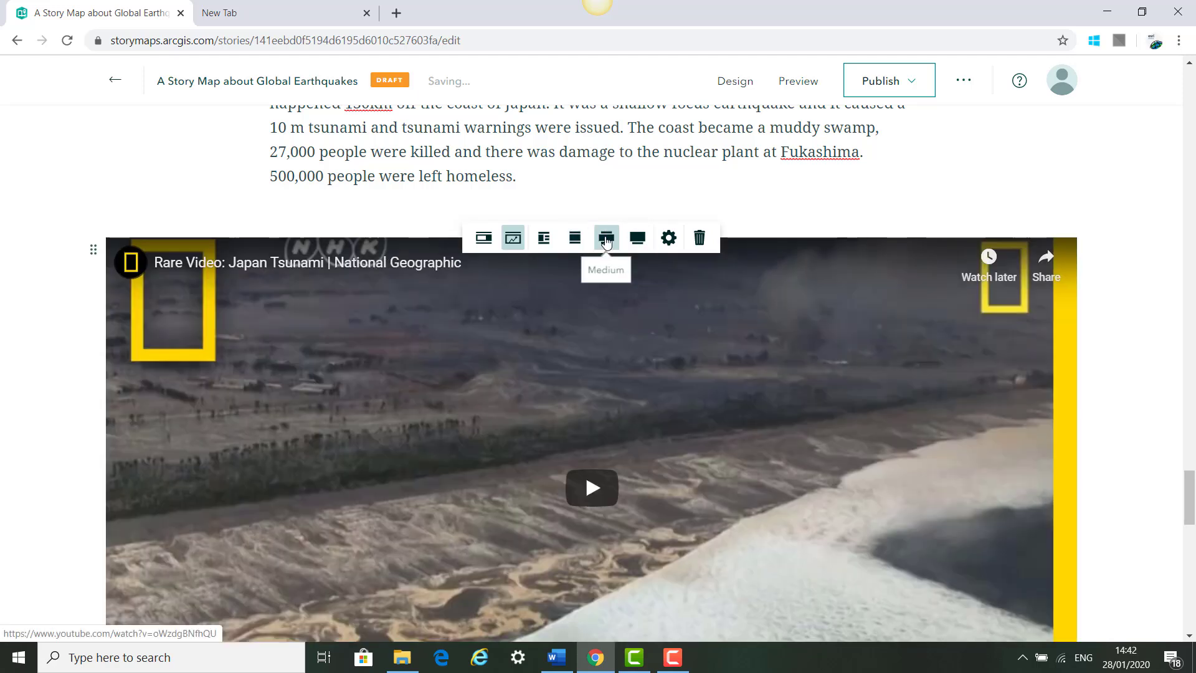
{"action": "scroll", "coordinate": [365, 426], "scroll_direction": "down", "scroll_amount": 1}
{"action": "scroll", "coordinate": [365, 426], "scroll_direction": "down", "scroll_amount": 9}
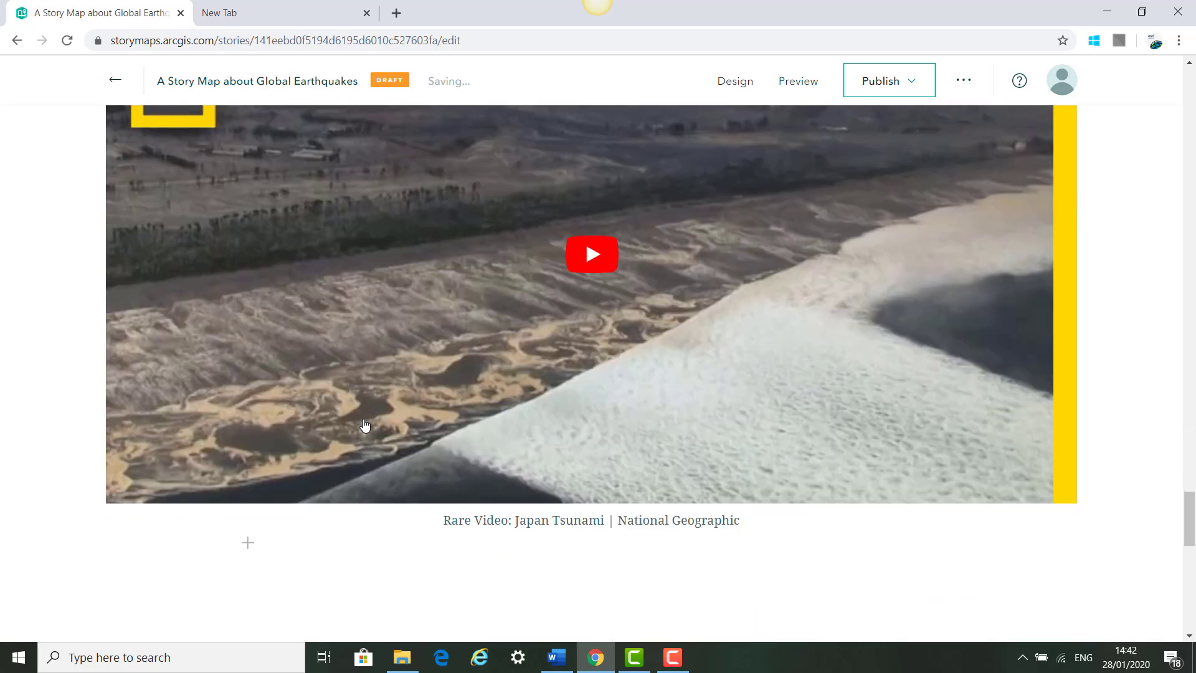
{"action": "scroll", "coordinate": [365, 426], "scroll_direction": "up", "scroll_amount": 8}
{"action": "scroll", "coordinate": [365, 426], "scroll_direction": "up", "scroll_amount": 20}
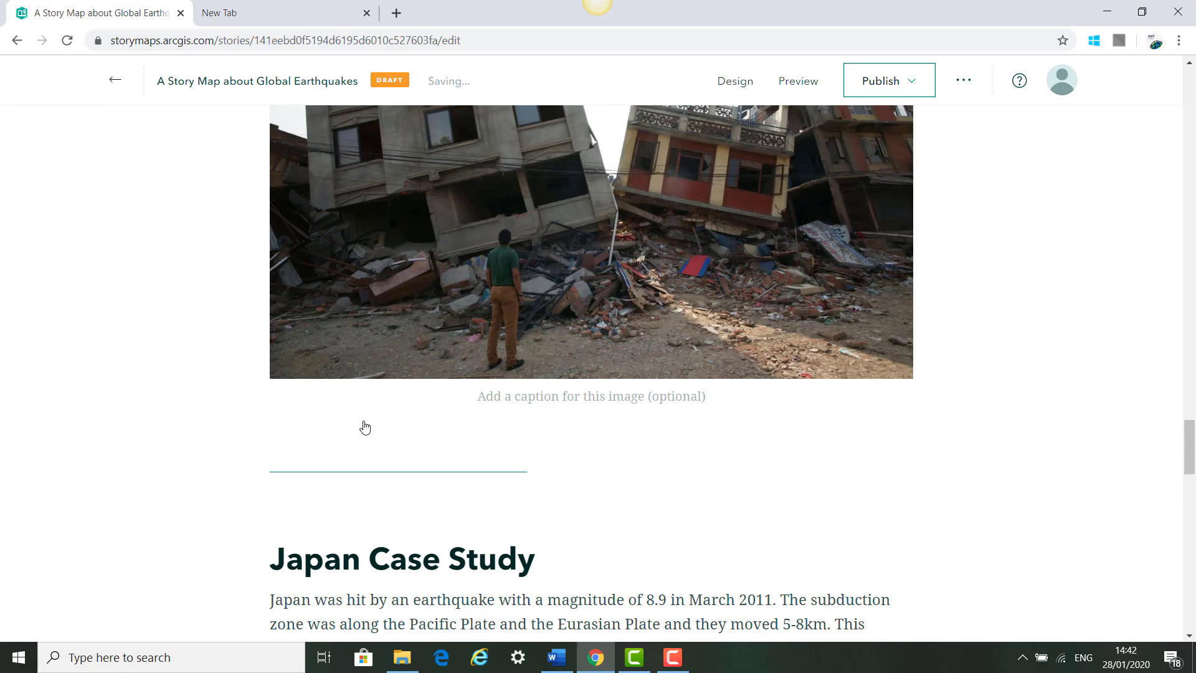
{"action": "scroll", "coordinate": [365, 426], "scroll_direction": "up", "scroll_amount": 4}
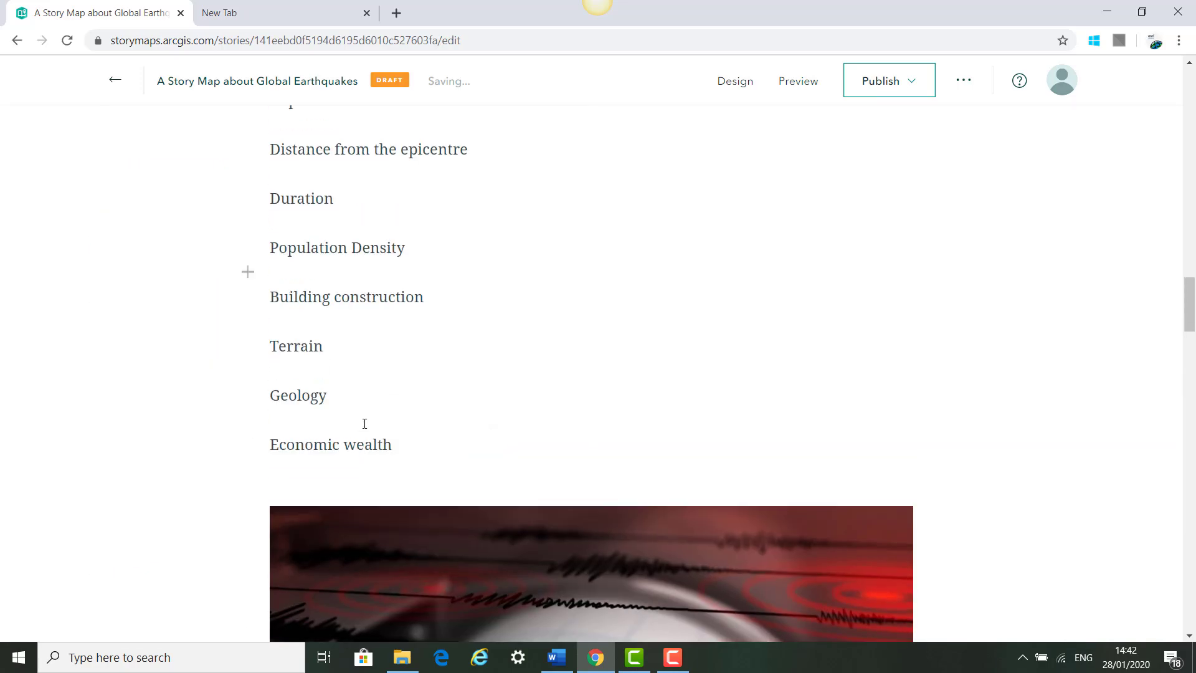
{"action": "scroll", "coordinate": [365, 426], "scroll_direction": "down", "scroll_amount": 20}
{"action": "scroll", "coordinate": [365, 426], "scroll_direction": "down", "scroll_amount": 12}
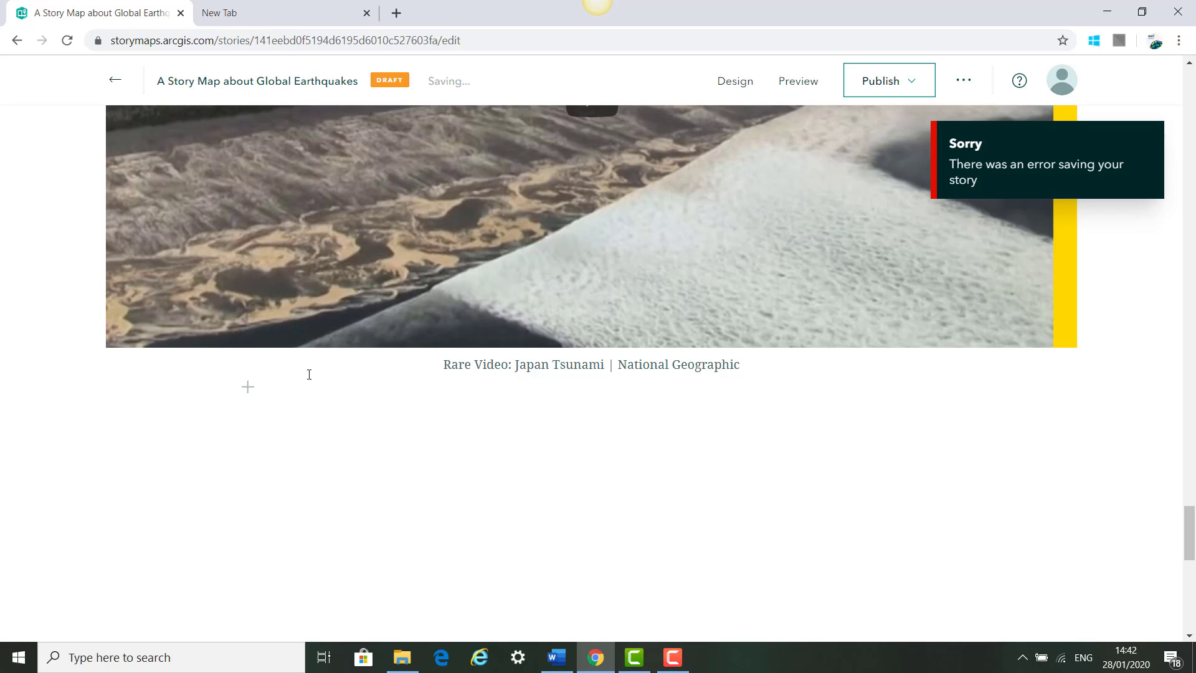
Step: Add a 'Credits:' heading and paste the paragraphs crediting the textbook, lesson author and finished story
{"action": "left_click", "coordinate": [247, 387]}
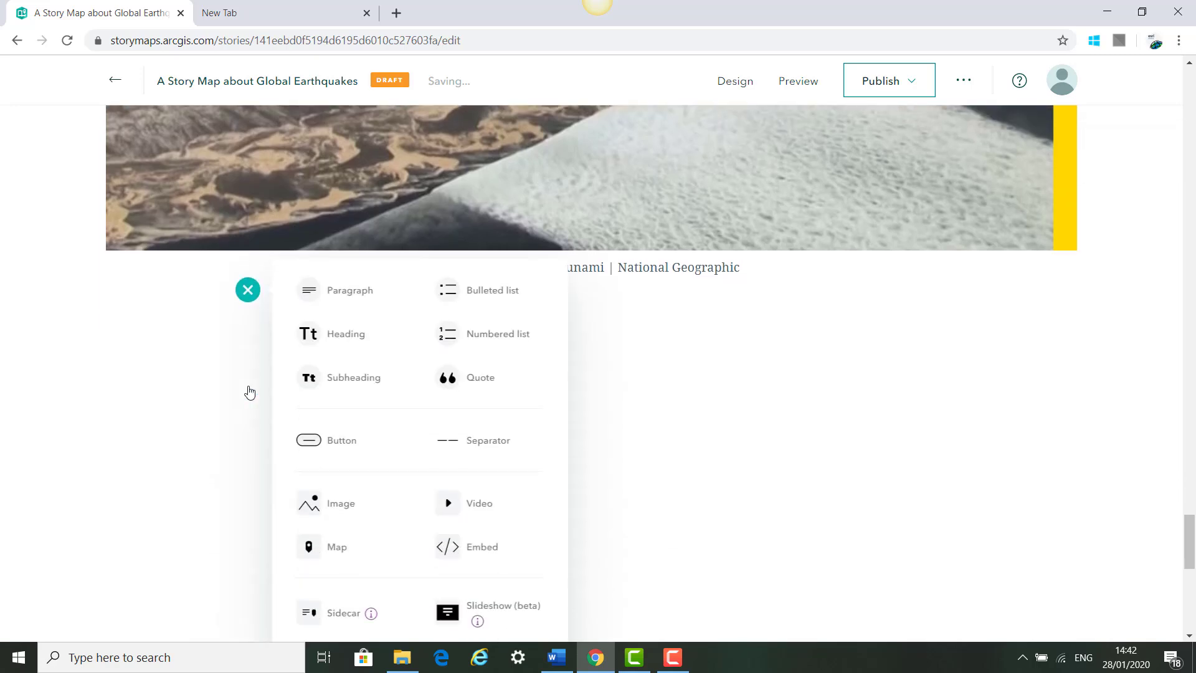
{"action": "left_click", "coordinate": [357, 275]}
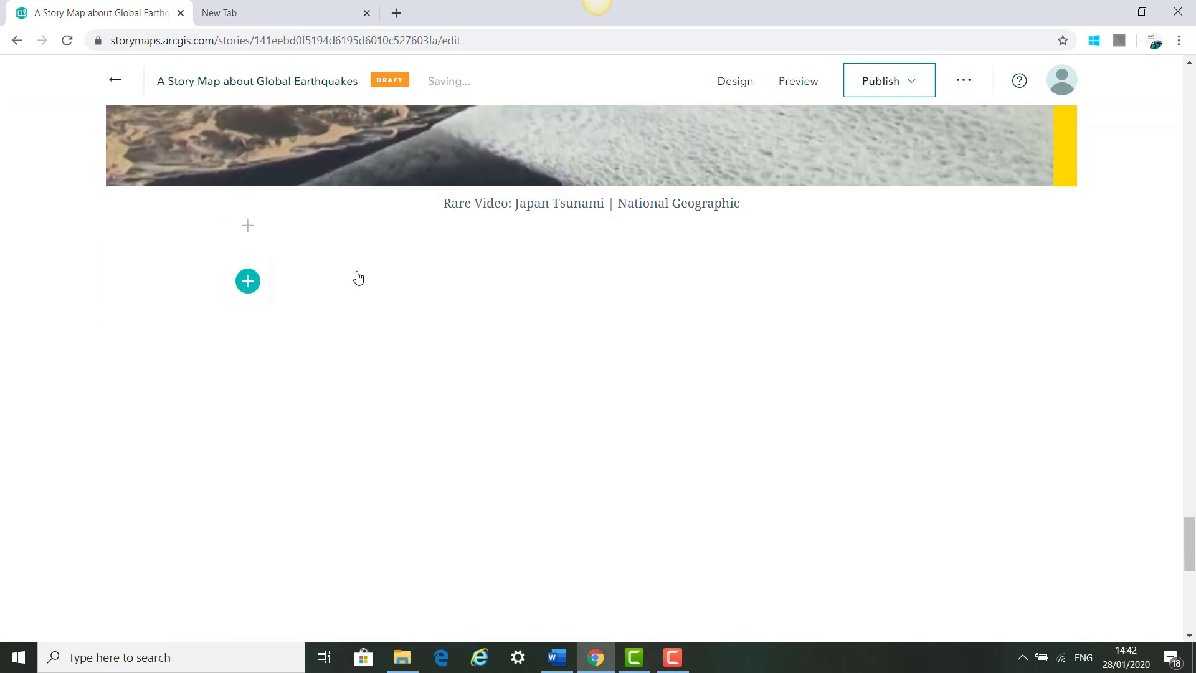
{"action": "type", "text": "Cre"}
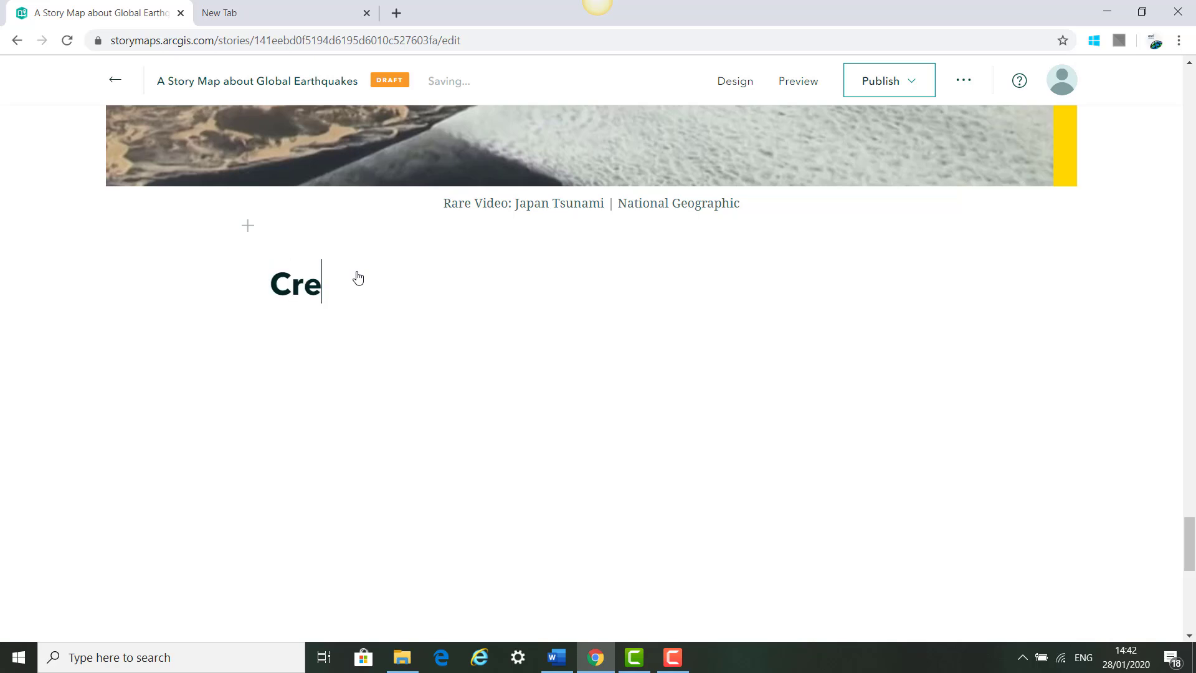
{"action": "type", "text": "dits:"}
{"action": "key", "text": "Return"}
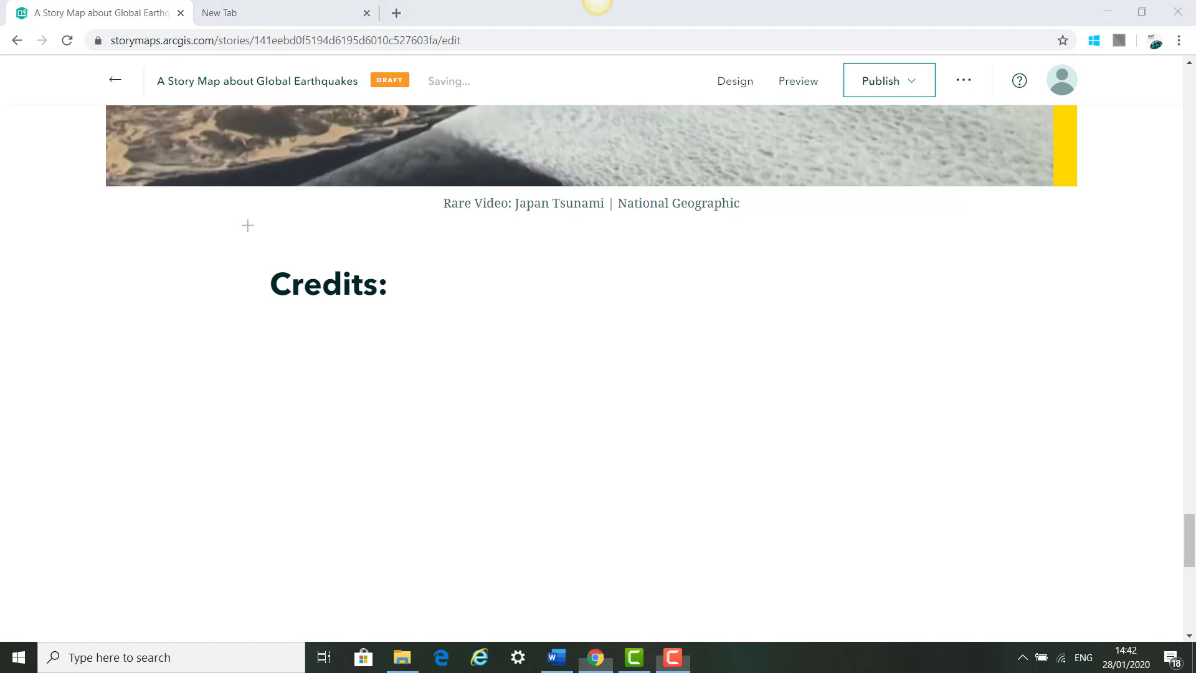
{"action": "left_click", "coordinate": [278, 333]}
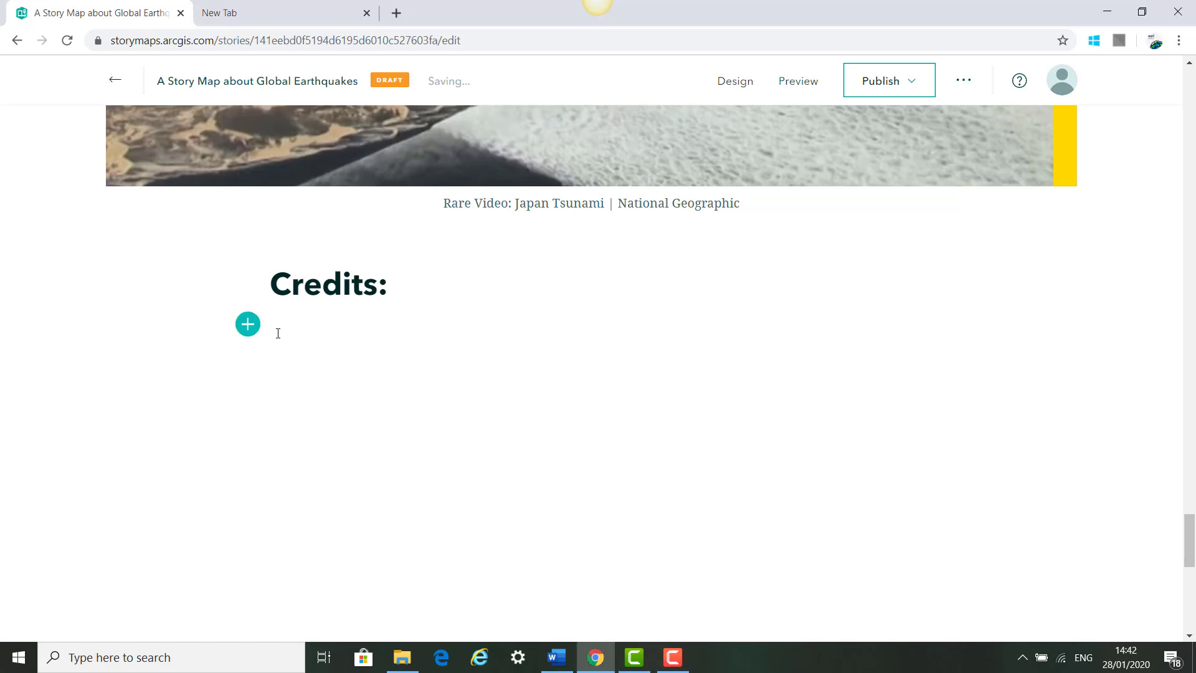
{"action": "type", "text": "This lesson showed you how to make a Story map about Global Earthquakes and your finished Story Map should look like the link below:  https://storymaps.arcgis.com/stories/f8a559602ca64c17825a8a5d6bd17025  The content for this Story map came from the Horizons, Book 1, Core Units 1,2 & 3 by Tara Fitzharris.  This Lesson was created by Aideen Croasdell from Esri Ireland."}
{"action": "key", "text": "F10"}
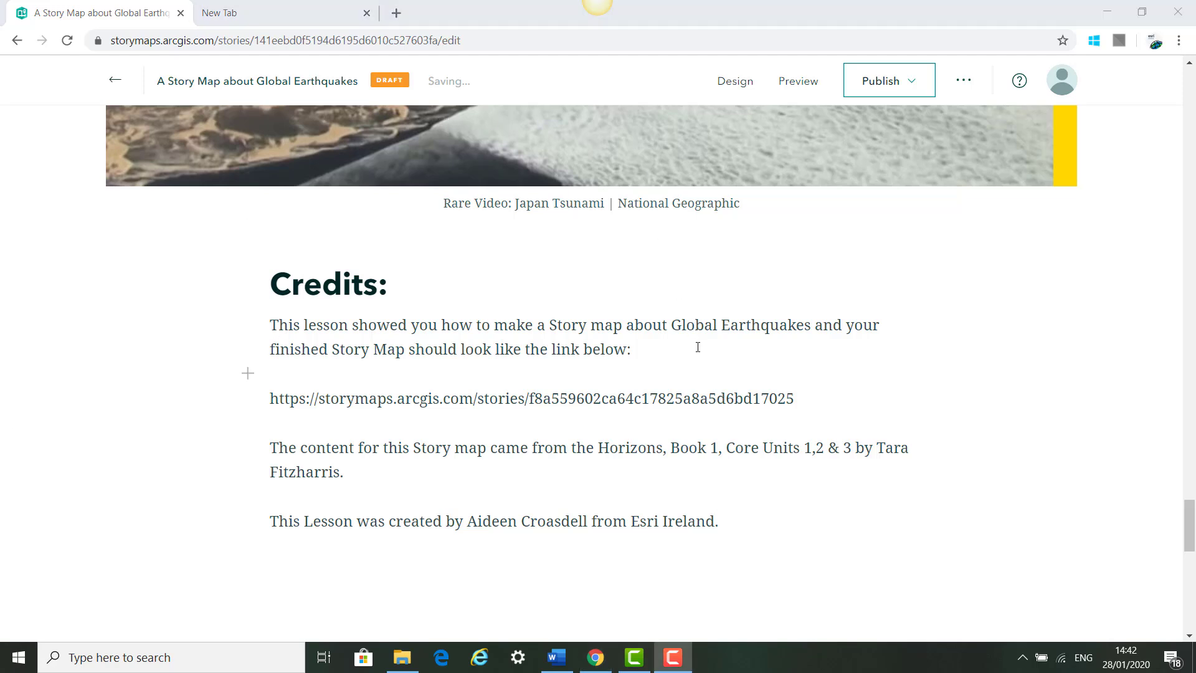
{"action": "left_click", "coordinate": [914, 81]}
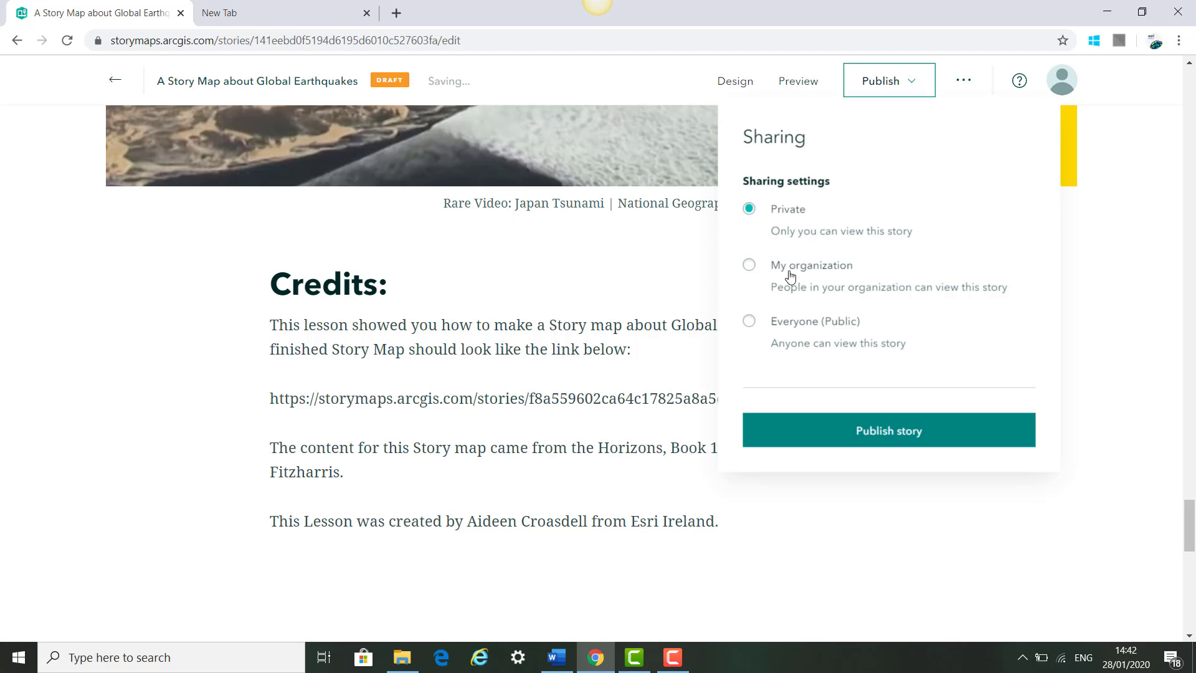
Step: Set sharing to Everyone (Public) and publish the story
{"action": "left_click", "coordinate": [749, 322]}
{"action": "left_click", "coordinate": [881, 431]}
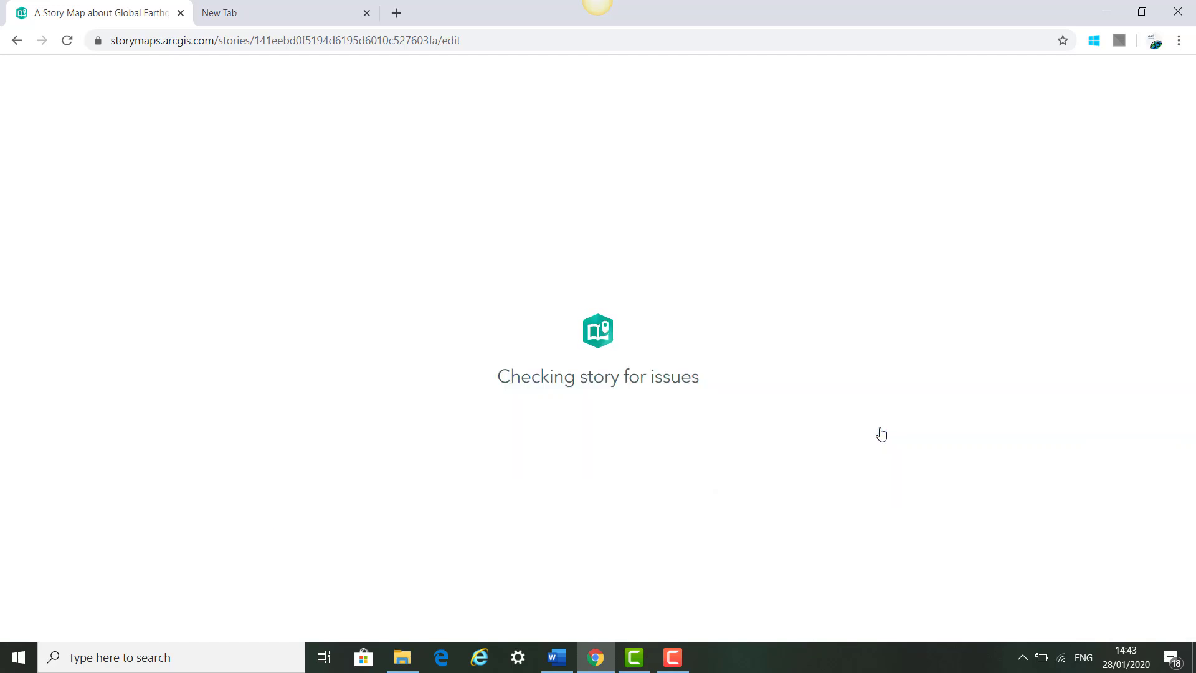